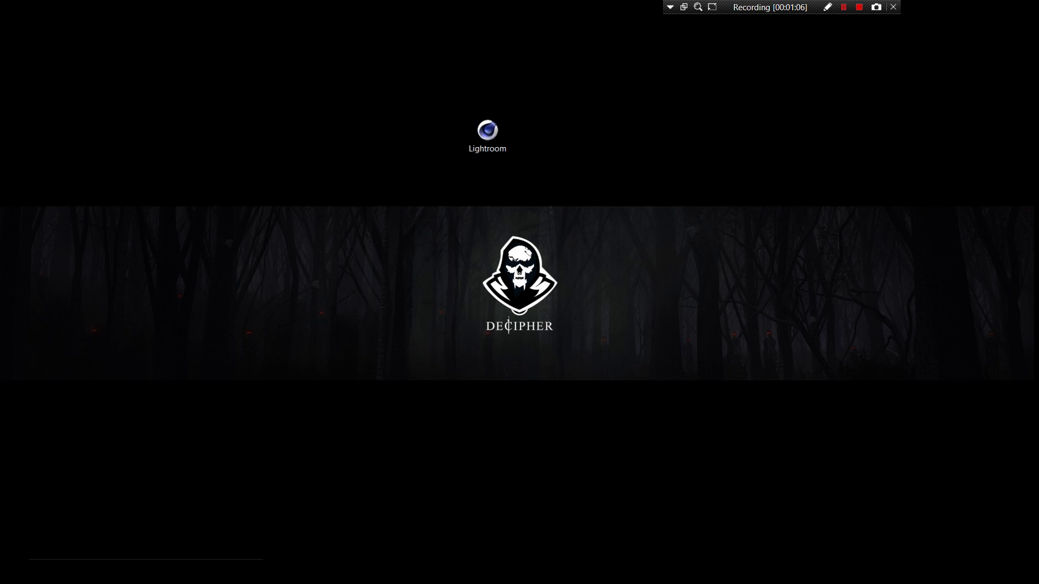
# Open the Lightroom scene from the desktop in Cinema 4D and delete its Camera object
pyautogui.moveTo(527, 89); pyautogui.dragTo(448, 184)
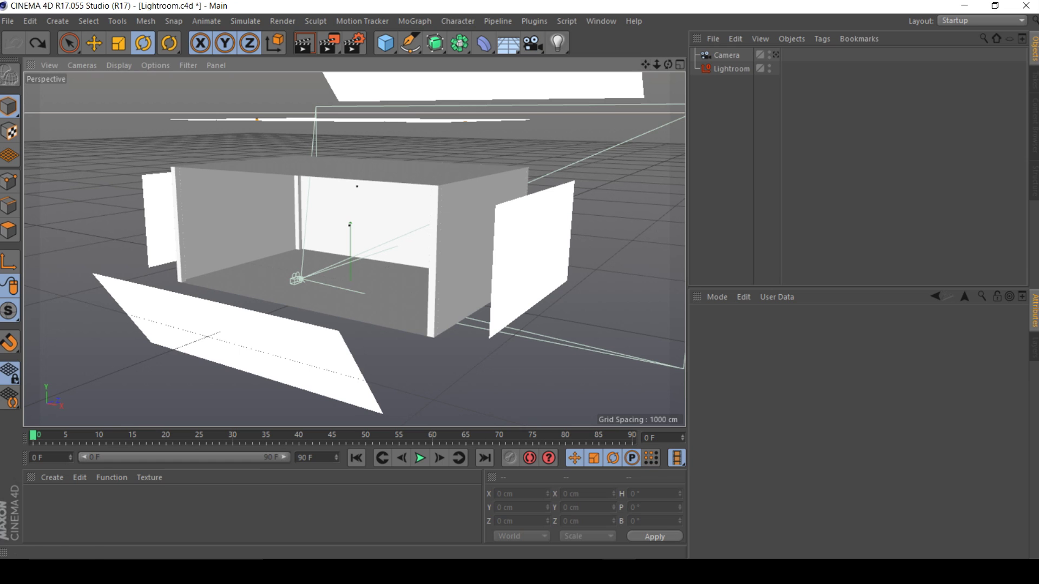
pyautogui.click(726, 55)
pyautogui.press('Delete')
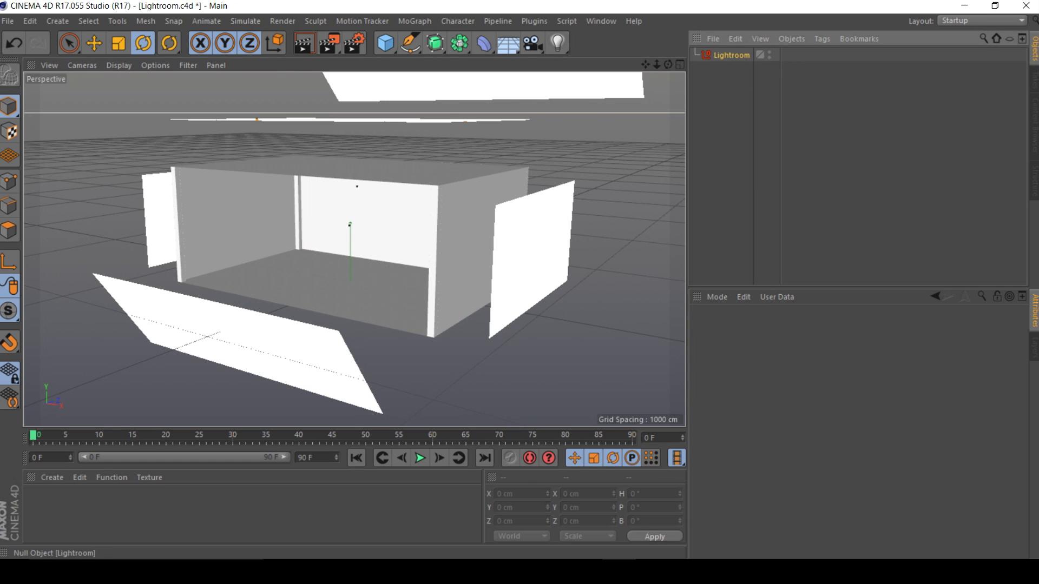
# Review the Lightroom null's user data for softbox brightness, softbox visibility and materials
pyautogui.click(730, 55)
pyautogui.click(829, 329)
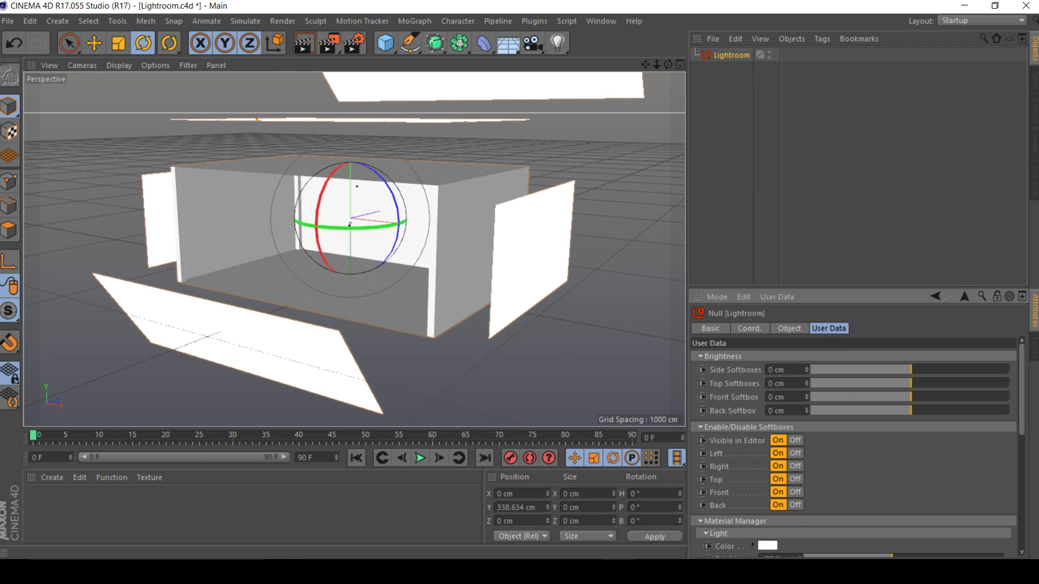
pyautogui.scroll(-5, 853, 447)
pyautogui.click(804, 481)
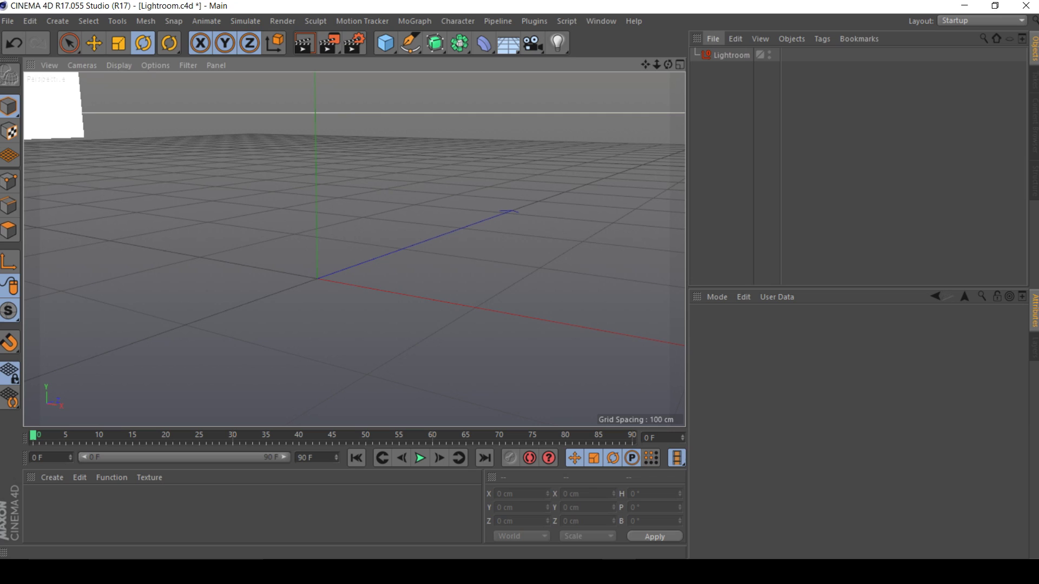
# Load the 1.Default character rig from the TemplateRigV9 object presets into the scene
pyautogui.click(713, 38)
pyautogui.moveTo(754, 91)
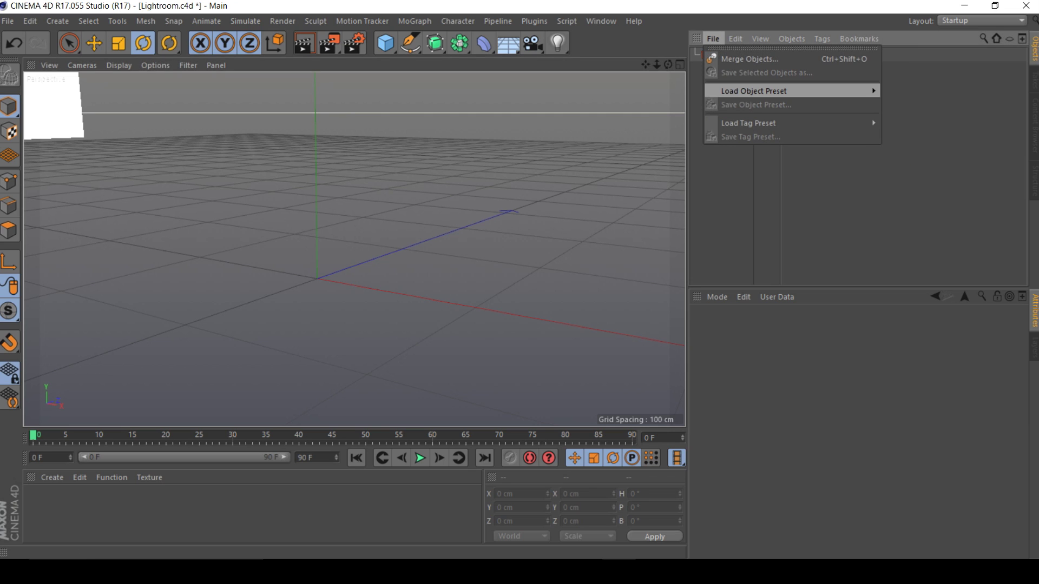
pyautogui.moveTo(926, 145)
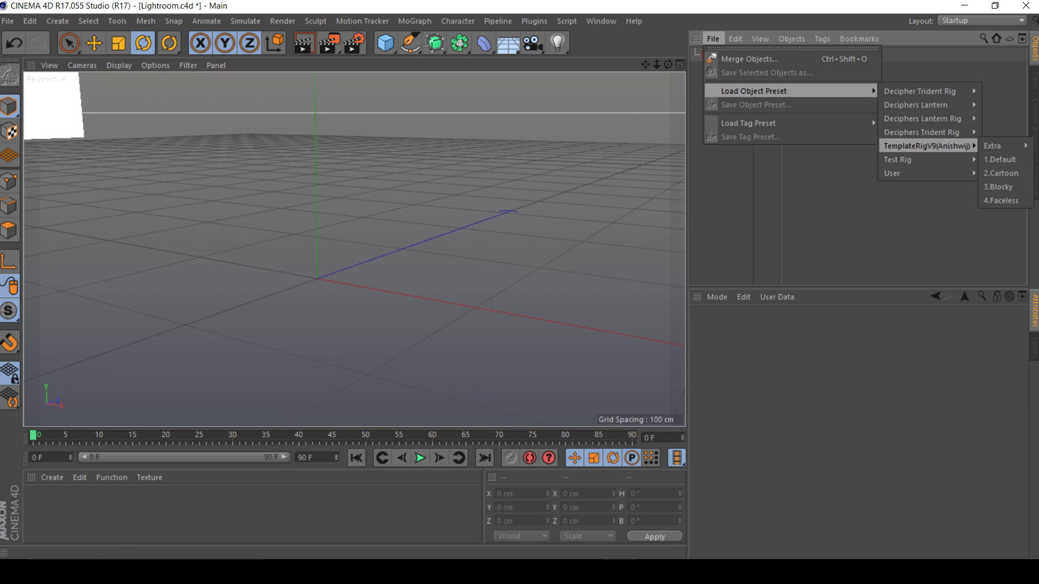
pyautogui.click(1000, 159)
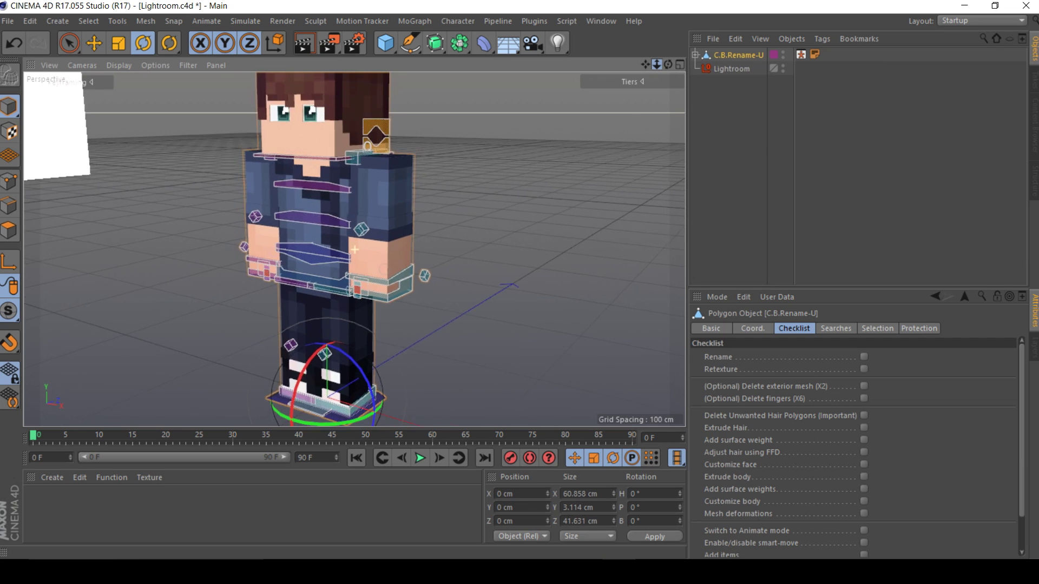
pyautogui.moveTo(355, 249)
pyautogui.keyDown('alt'); pyautogui.mouseDown()
pyautogui.moveTo(547, 251)
pyautogui.moveTo(465, 217)
pyautogui.moveTo(281, 246)
pyautogui.moveTo(292, 257)
pyautogui.moveTo(324, 146)
pyautogui.moveTo(292, 216)
pyautogui.moveTo(354, 249)
pyautogui.mouseUp(); pyautogui.keyUp('alt')
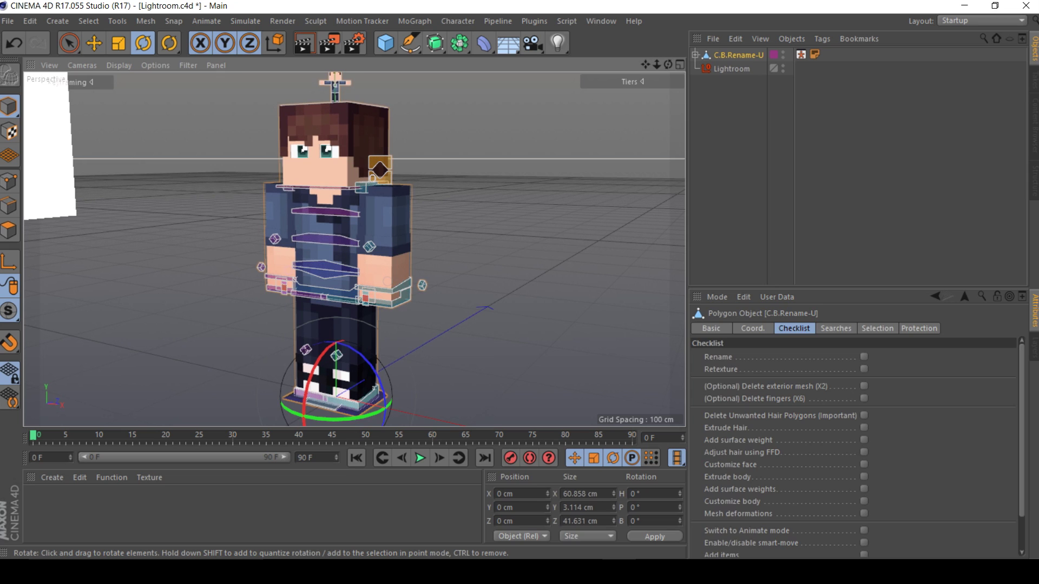
pyautogui.hotkey('ctrl', 'shift', 'a')
pyautogui.moveTo(386, 282)
pyautogui.keyDown('alt'); pyautogui.mouseDown(button='right')
pyautogui.moveTo(313, 282)
pyautogui.moveTo(424, 281)
pyautogui.moveTo(373, 280)
pyautogui.mouseUp(button='right'); pyautogui.keyUp('alt')
pyautogui.keyDown('alt'); pyautogui.moveTo(365, 260); pyautogui.dragTo(383, 276); pyautogui.keyUp('alt')
pyautogui.click(731, 69)
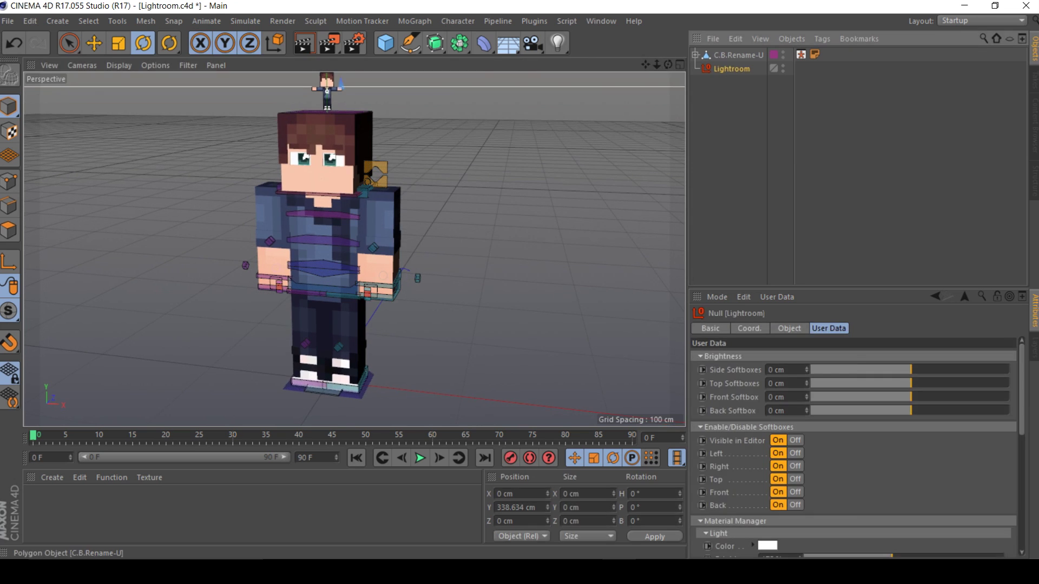
pyautogui.click(728, 141)
# Set the rig's head texture to the Matty skin image from the desktop, using the small figure controller above the head
pyautogui.keyDown('alt'); pyautogui.moveTo(354, 325); pyautogui.dragTo(428, 360, button='middle'); pyautogui.keyUp('alt')
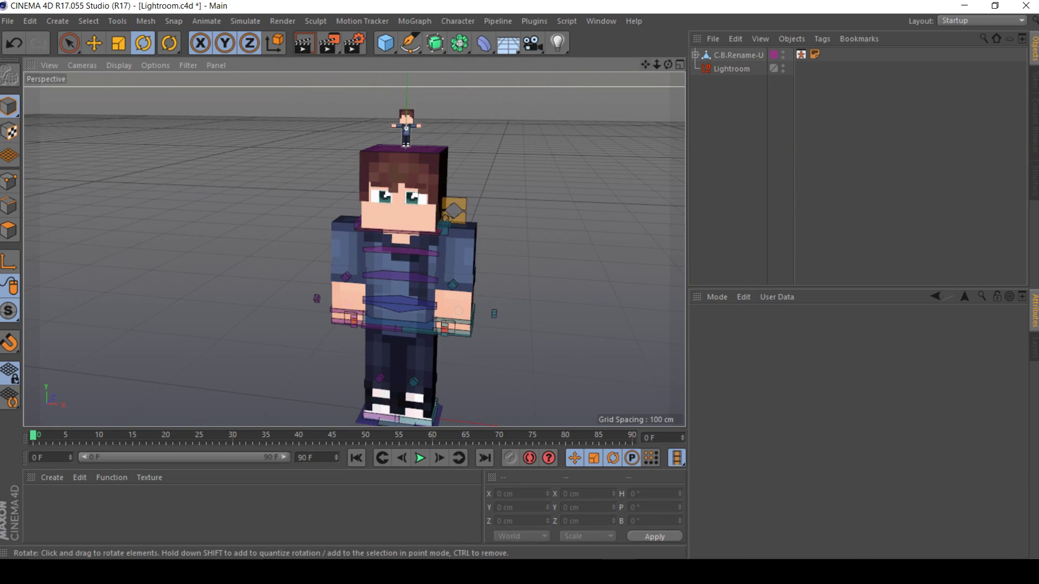
pyautogui.click(406, 129)
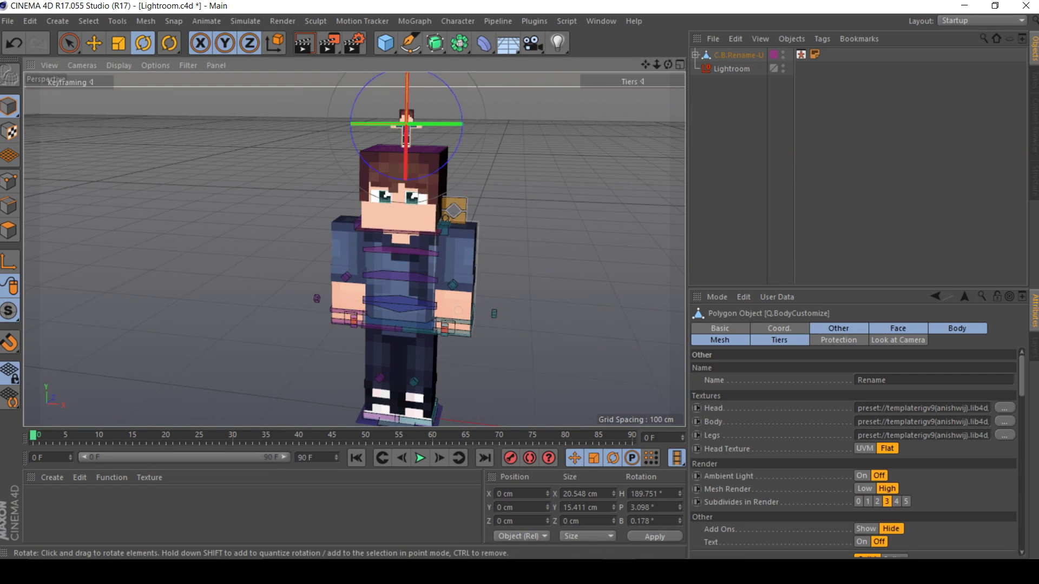
pyautogui.click(1004, 408)
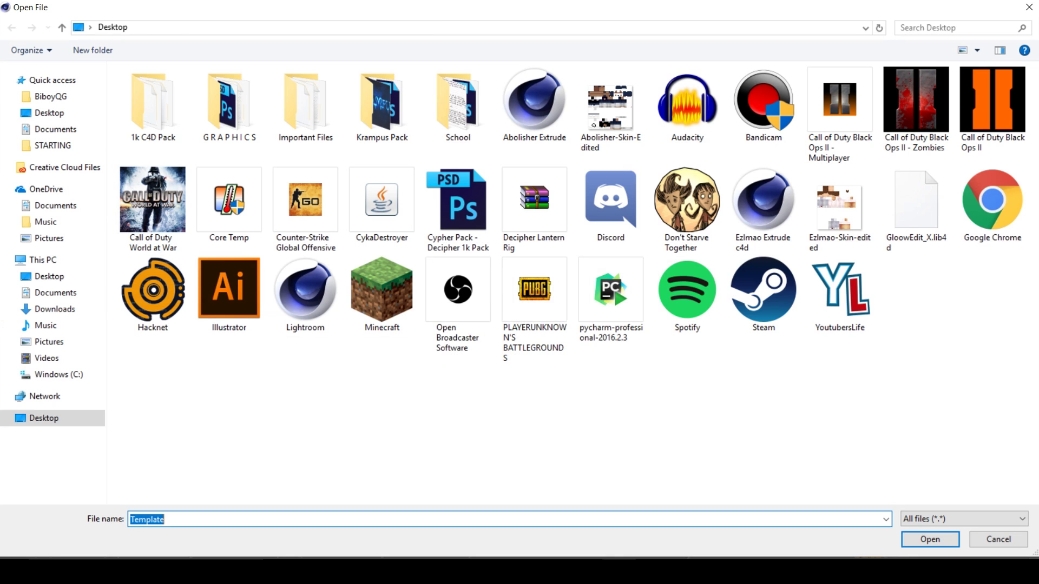
pyautogui.click(382, 295)
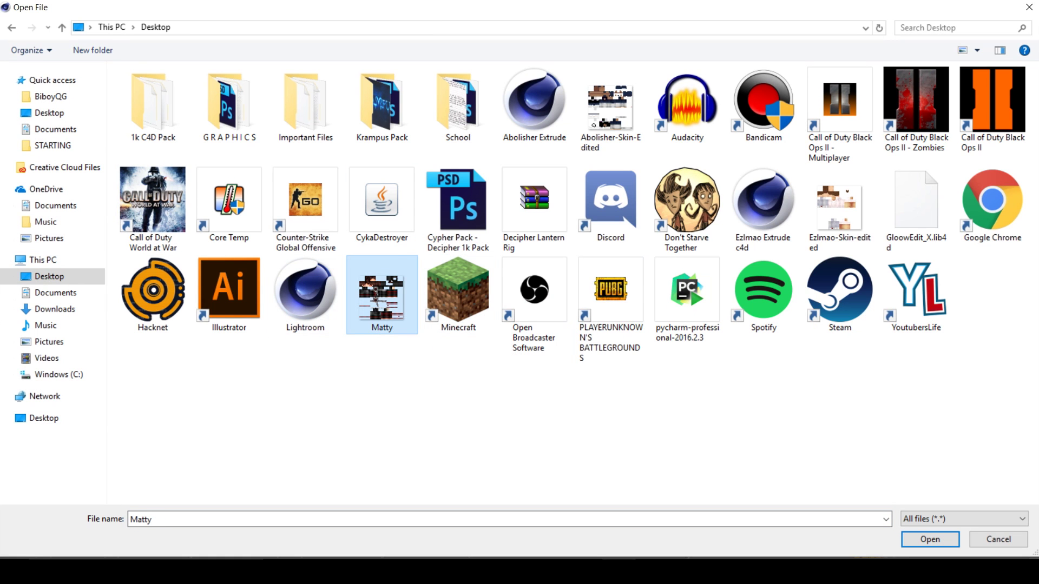
pyautogui.doubleClick(375, 296)
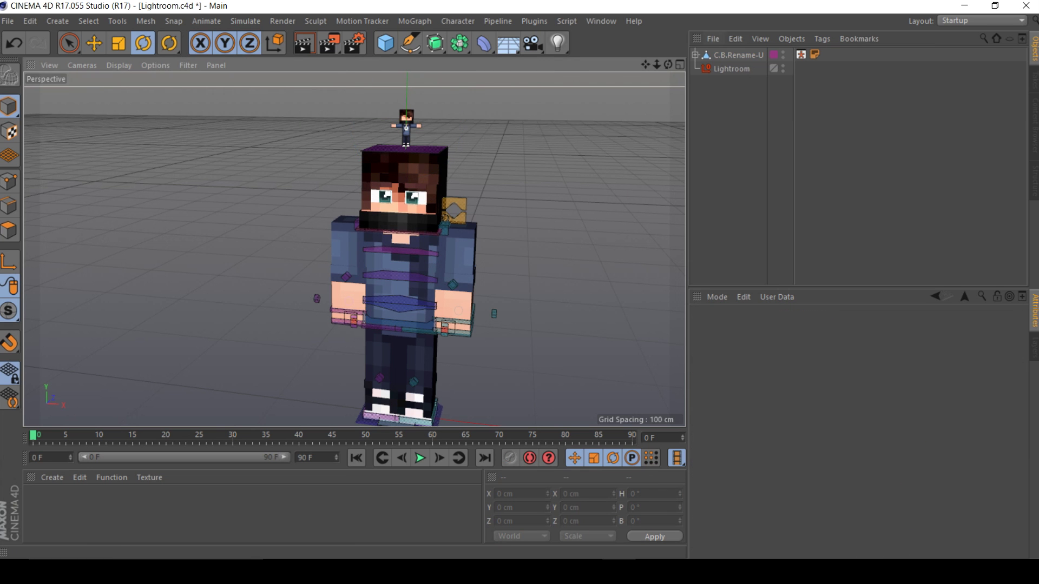
# Move the head's outer layer mesh about 136 cm in the negative X direction, away from the character's face
pyautogui.moveTo(668, 64); pyautogui.dragTo(354, 249)
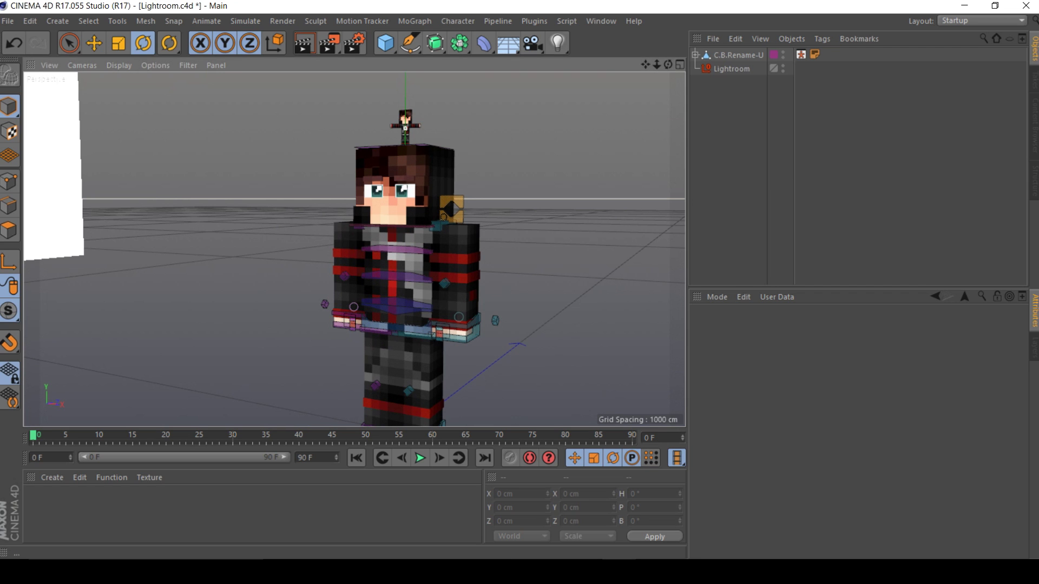
pyautogui.keyDown('alt'); pyautogui.moveTo(354, 249); pyautogui.dragTo(472, 249); pyautogui.keyUp('alt')
pyautogui.keyDown('alt'); pyautogui.moveTo(345, 149); pyautogui.dragTo(350, 190, button='middle'); pyautogui.keyUp('alt')
pyautogui.click(350, 162)
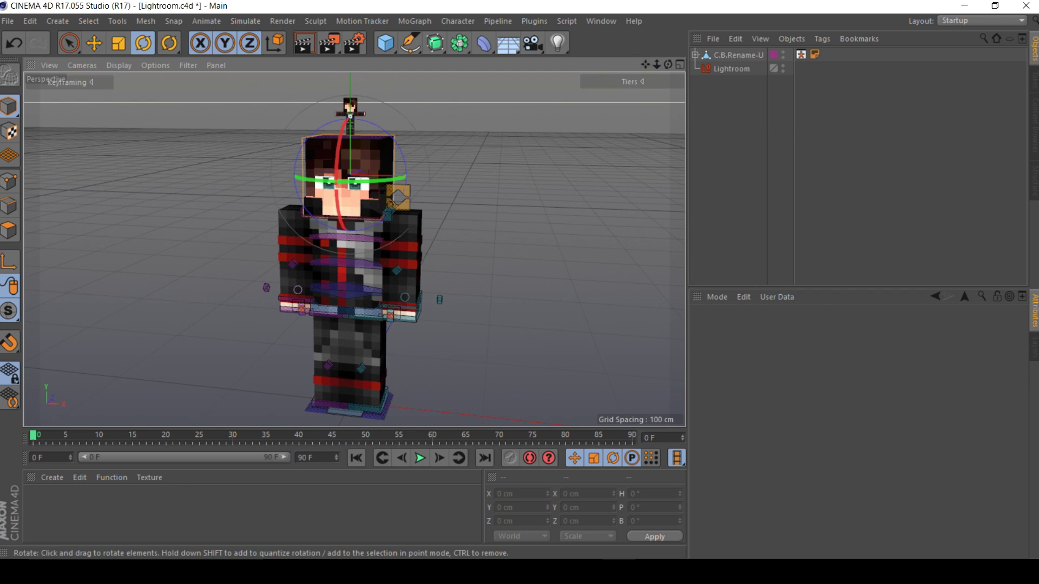
pyautogui.click(94, 42)
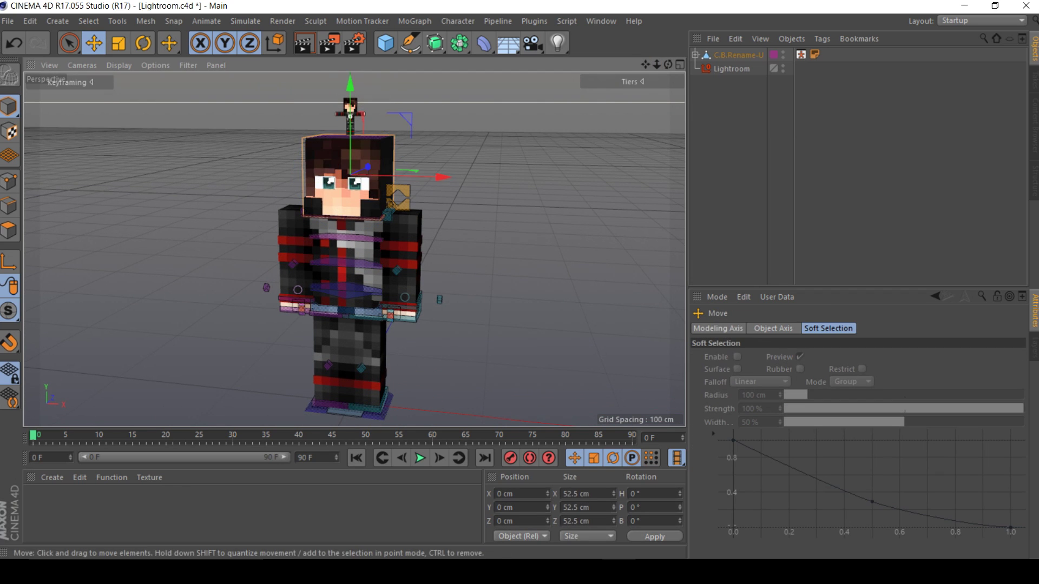
pyautogui.moveTo(439, 177); pyautogui.dragTo(253, 172)
# Select a block of brown hair polygons, three wide and two high, on the outer head's front using Live Selection with radius 5
pyautogui.click(69, 43)
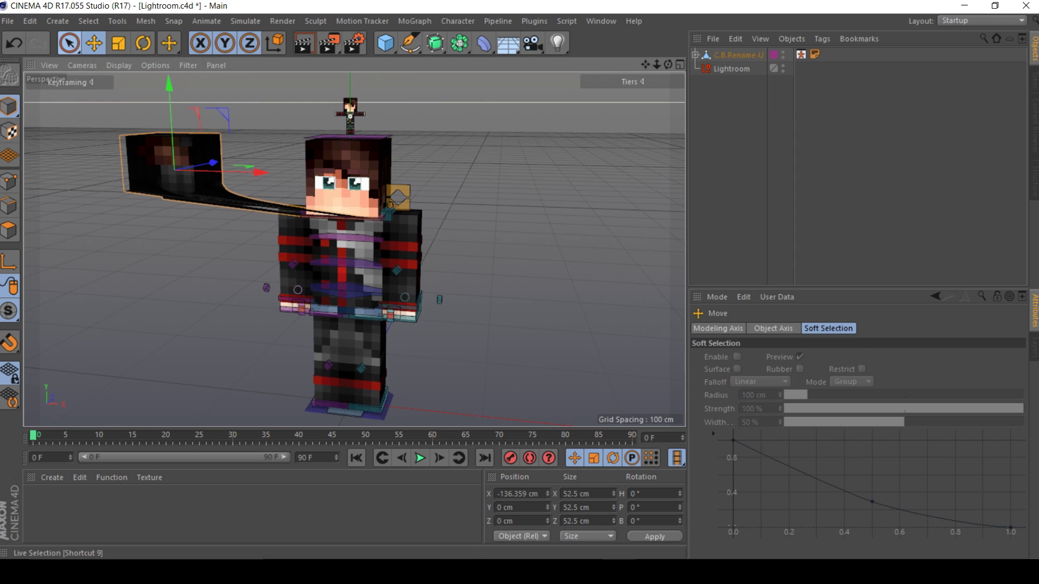
pyautogui.click(9, 230)
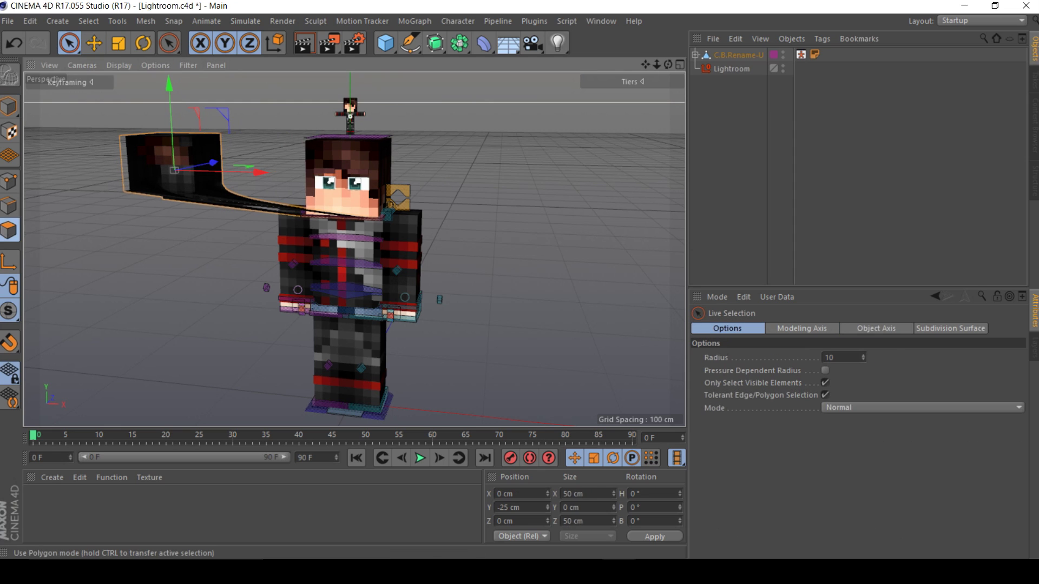
pyautogui.hotkey('ctrl', 'z')
pyautogui.scroll(10, 162, 168)
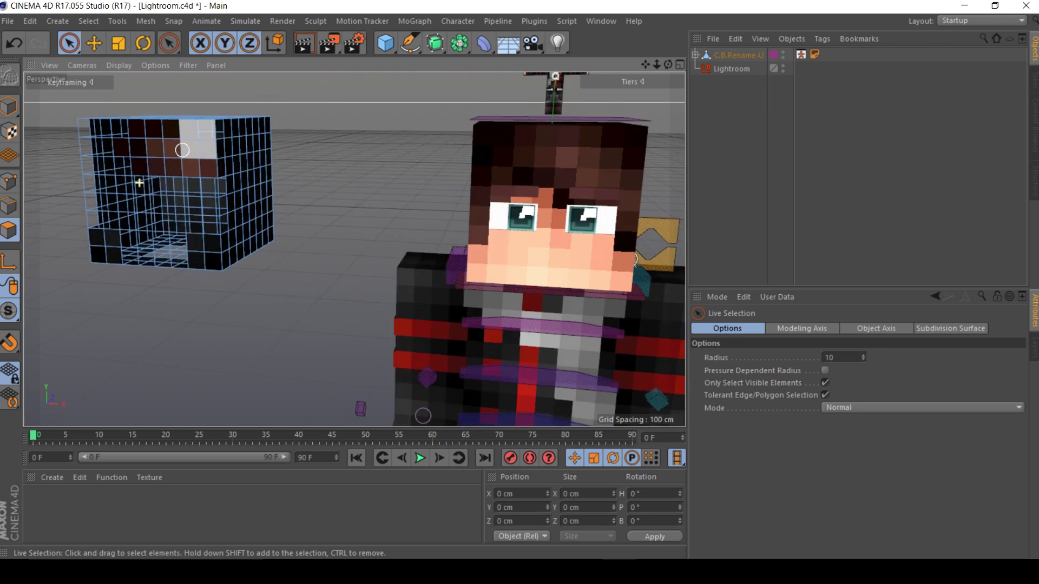
pyautogui.click(169, 146)
pyautogui.moveTo(170, 147); pyautogui.dragTo(166, 146, button='middle')
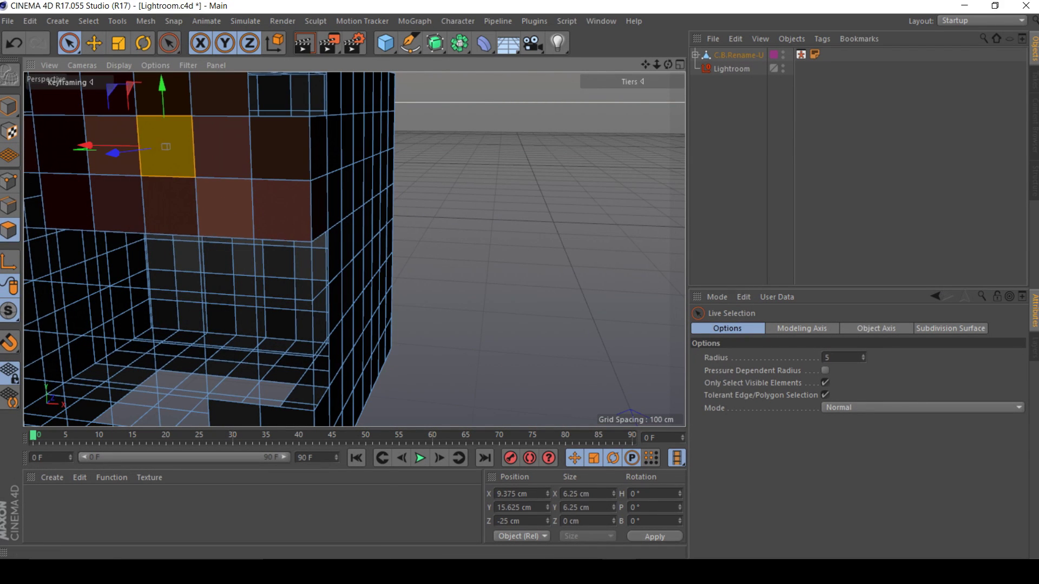
pyautogui.scroll(-4, 352, 248)
pyautogui.moveTo(232, 145)
pyautogui.keyDown('shift'); pyautogui.mouseDown()
pyautogui.moveTo(264, 146)
pyautogui.moveTo(202, 159)
pyautogui.moveTo(270, 184)
pyautogui.mouseUp(); pyautogui.keyUp('shift')
# Extrude the selected hair polygons with an offset of 3 cm
pyautogui.rightClick(282, 178)
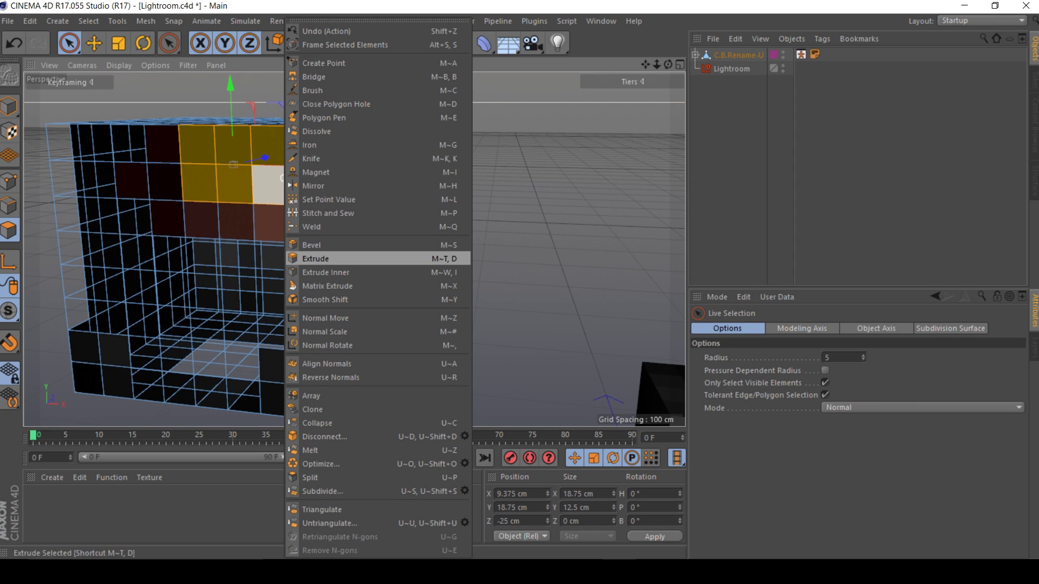
pyautogui.click(260, 149)
pyautogui.rightClick(270, 143)
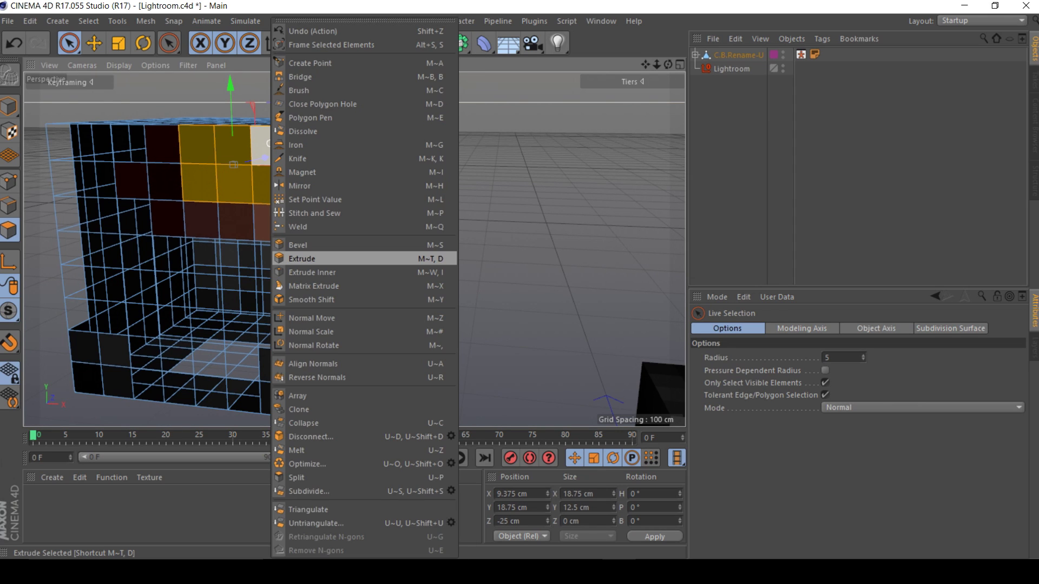
pyautogui.click(302, 259)
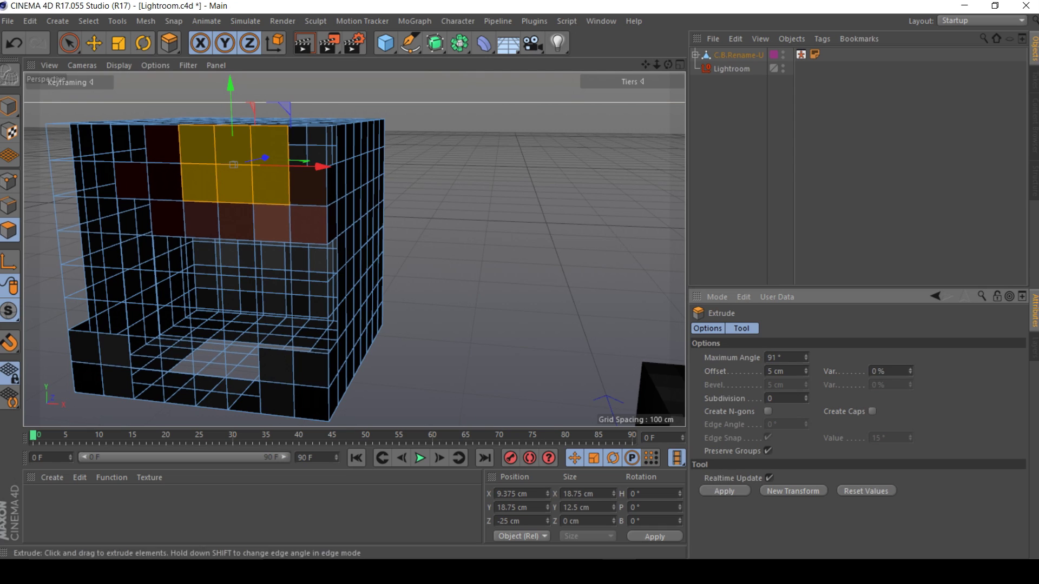
pyautogui.press('Return')
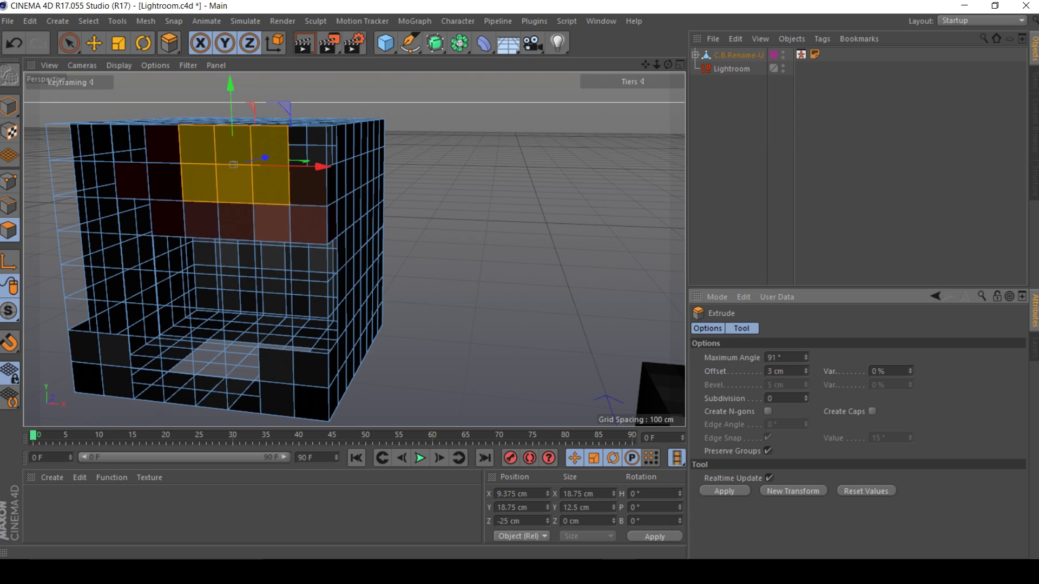
pyautogui.click(723, 490)
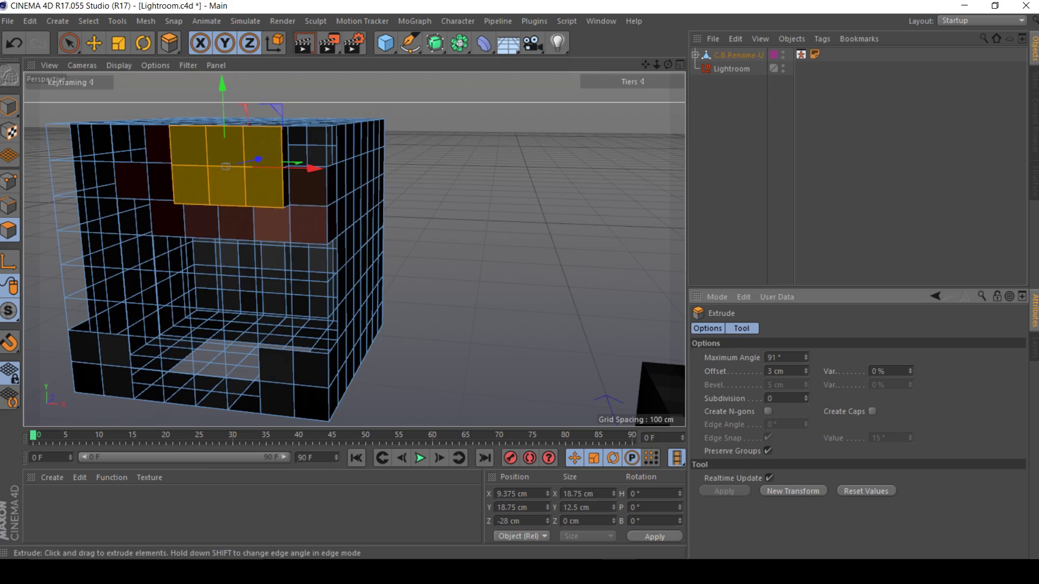
# Return the extruded outer head mesh to the character's head by setting its X position to 0 cm
pyautogui.moveTo(668, 65); pyautogui.dragTo(695, 73)
pyautogui.scroll(-10, 355, 249)
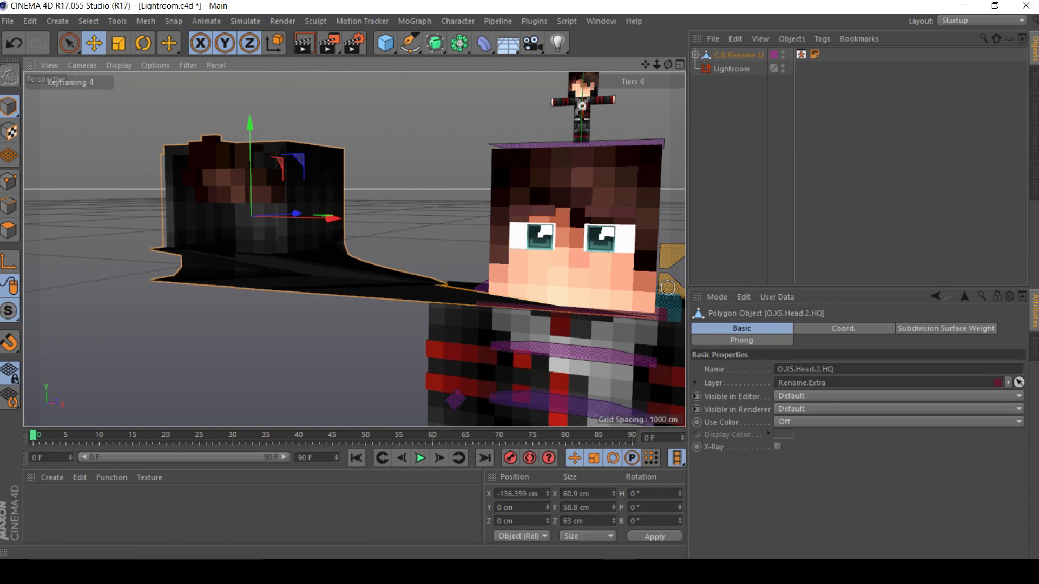
pyautogui.moveTo(333, 218); pyautogui.dragTo(514, 222)
pyautogui.hotkey('ctrl', 'z')
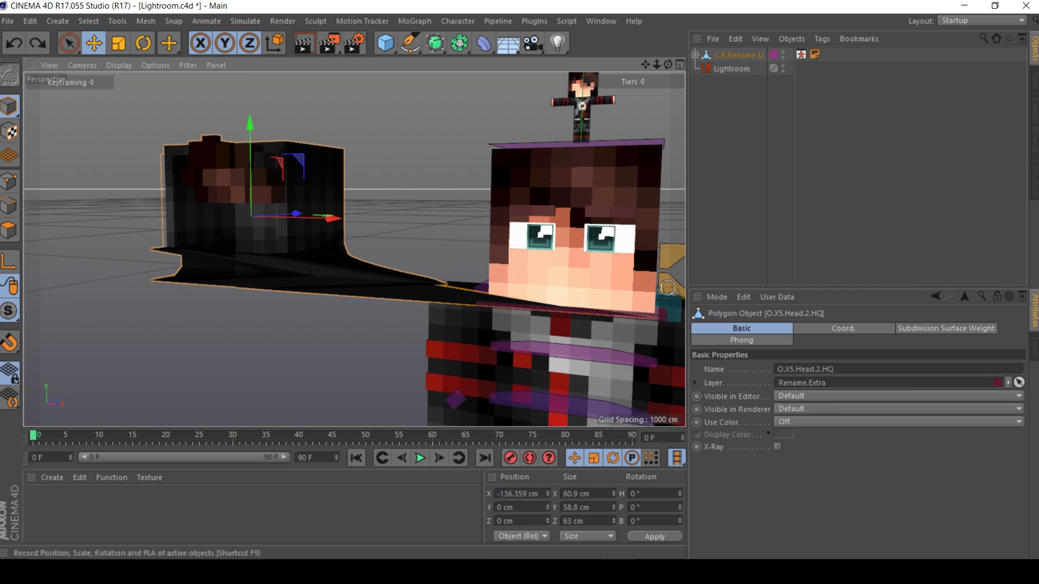
pyautogui.doubleClick(517, 493)
pyautogui.press('BackSpace')
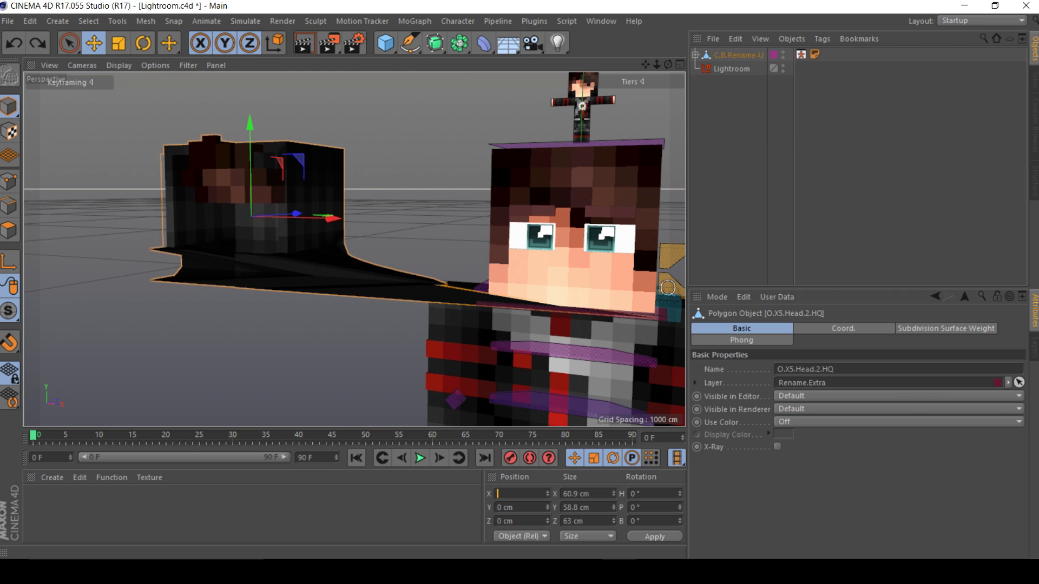
pyautogui.write('0')
pyautogui.press('Return')
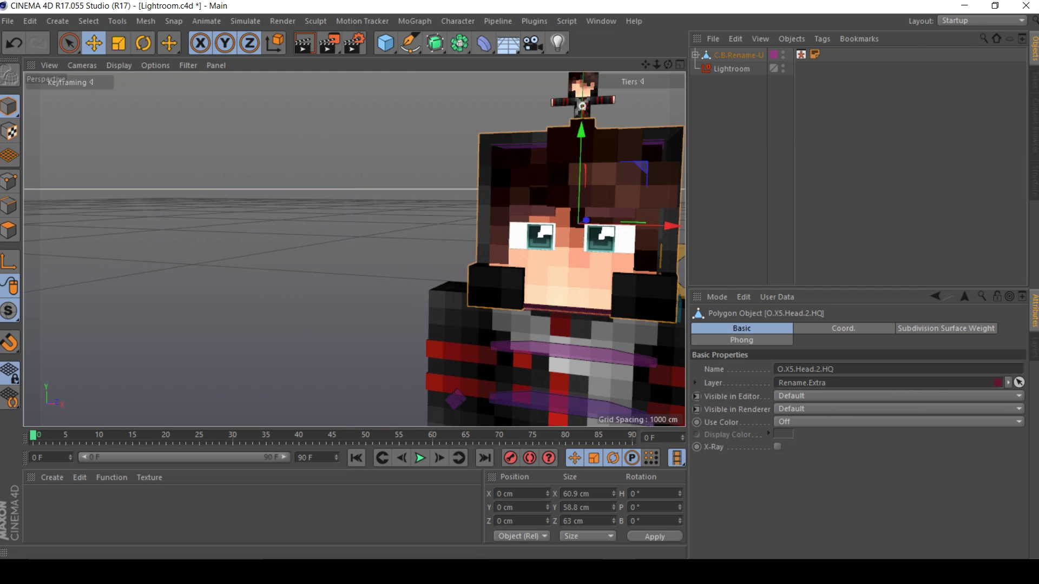
# Select the character's outer head mesh and switch to polygon editing with Live Selection
pyautogui.scroll(-5, 355, 246)
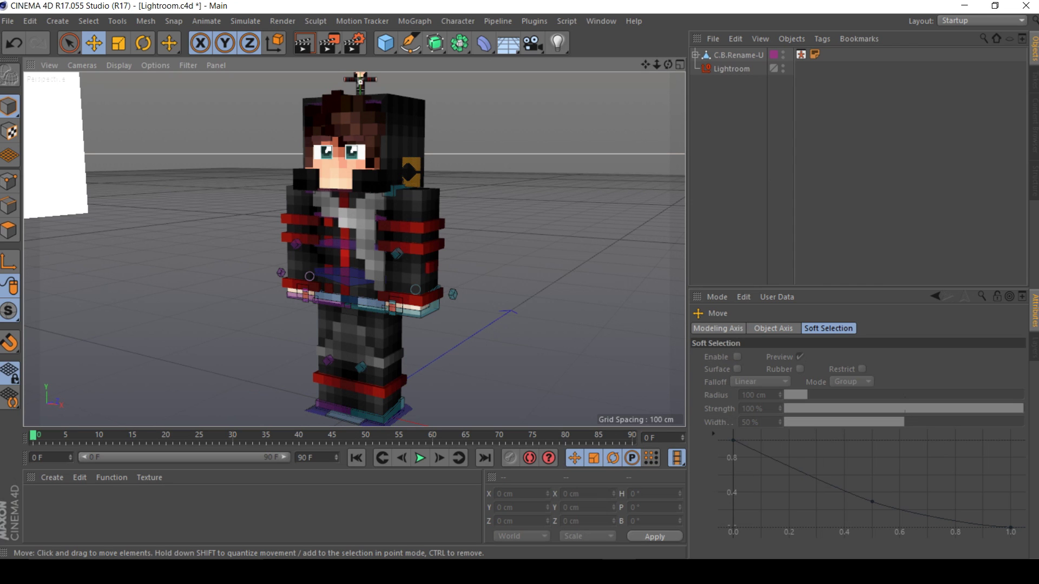
pyautogui.scroll(3, 354, 250)
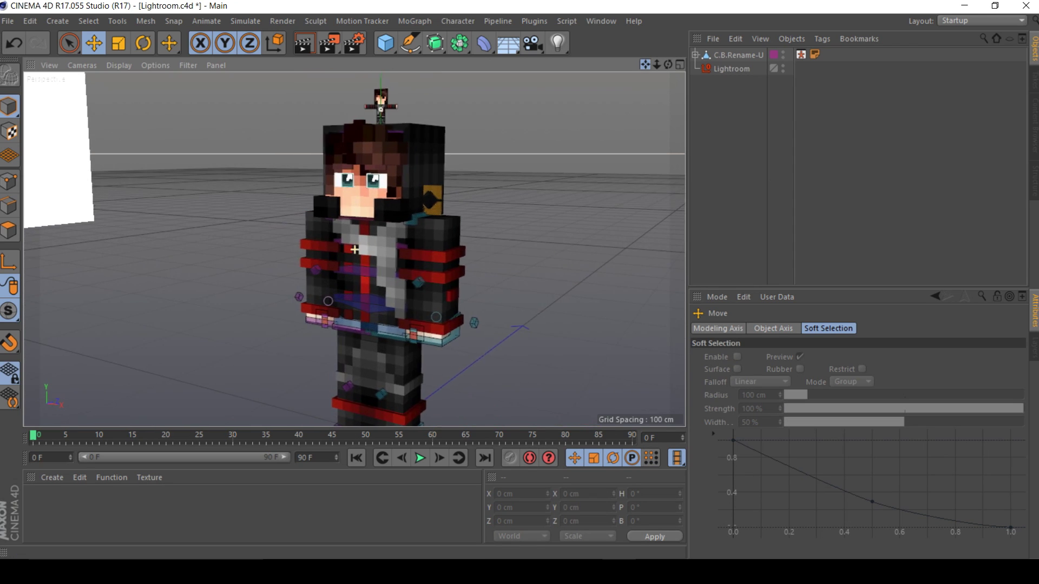
pyautogui.moveTo(645, 65); pyautogui.dragTo(532, 64)
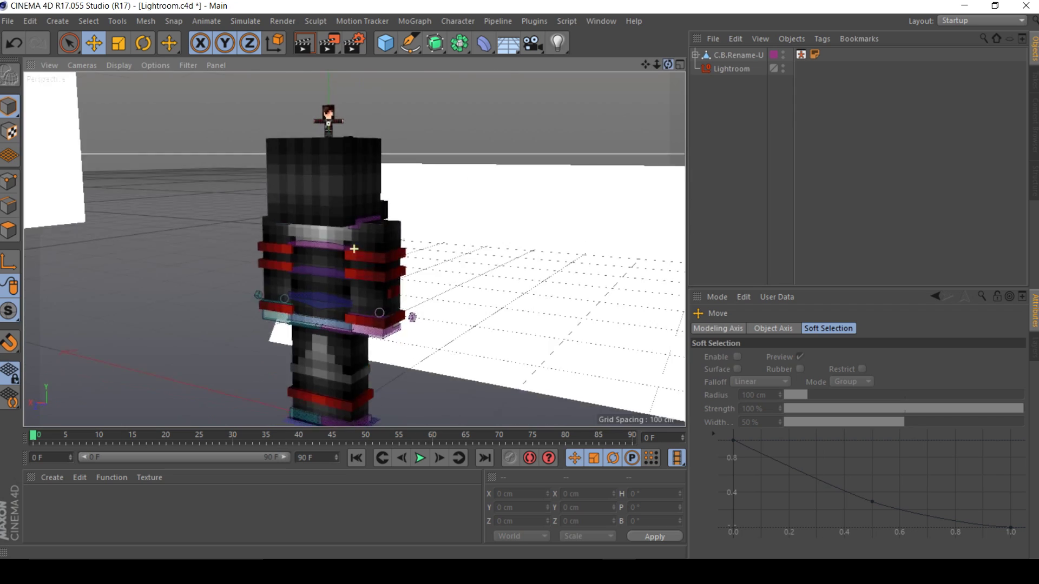
pyautogui.keyDown('alt'); pyautogui.moveTo(354, 249); pyautogui.dragTo(354, 249); pyautogui.keyUp('alt')
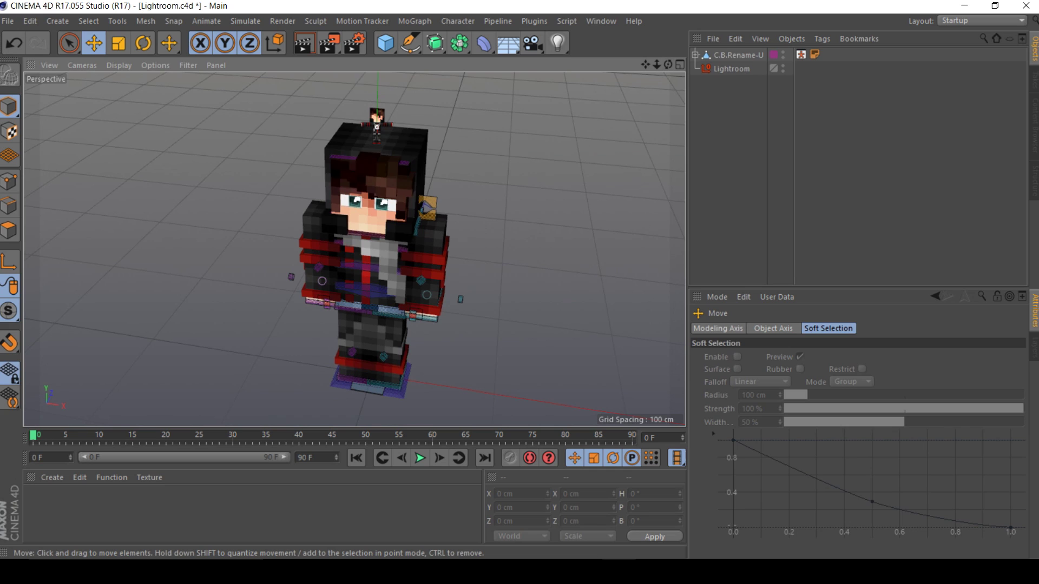
pyautogui.click(373, 173)
pyautogui.click(9, 231)
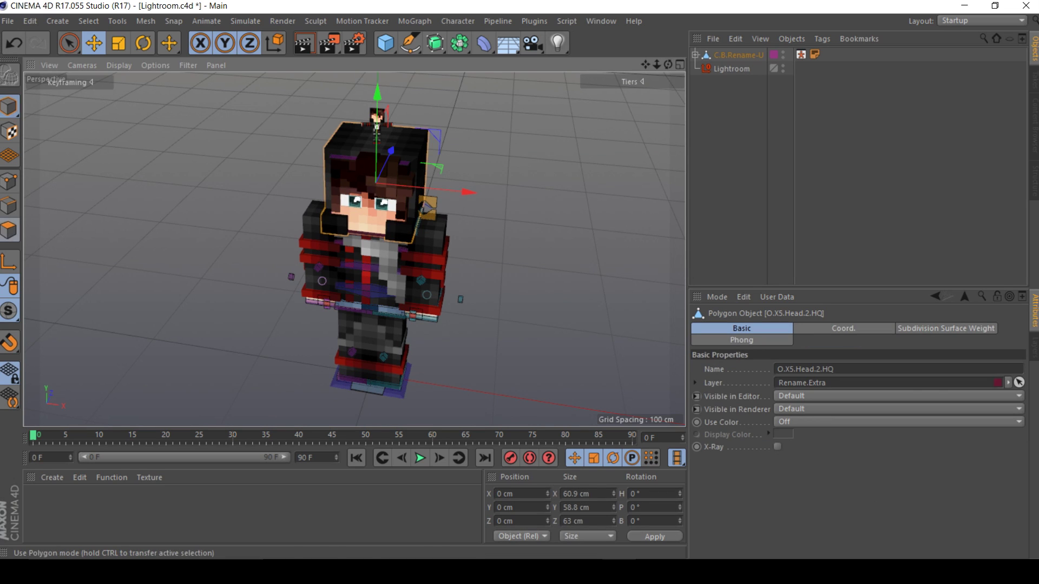
pyautogui.click(9, 230)
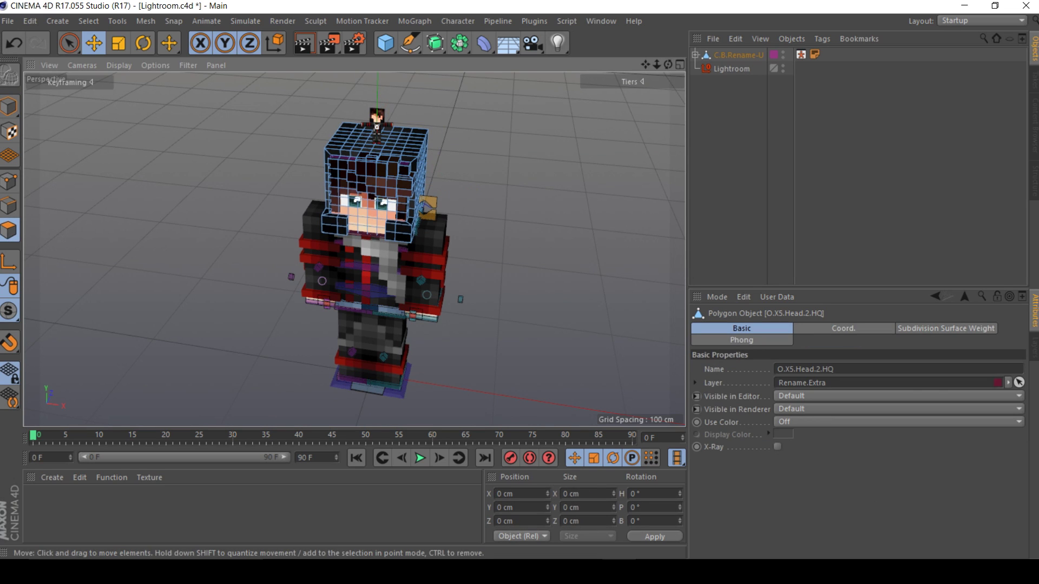
pyautogui.click(69, 43)
pyautogui.scroll(3, 450, 159)
pyautogui.scroll(2, 450, 158)
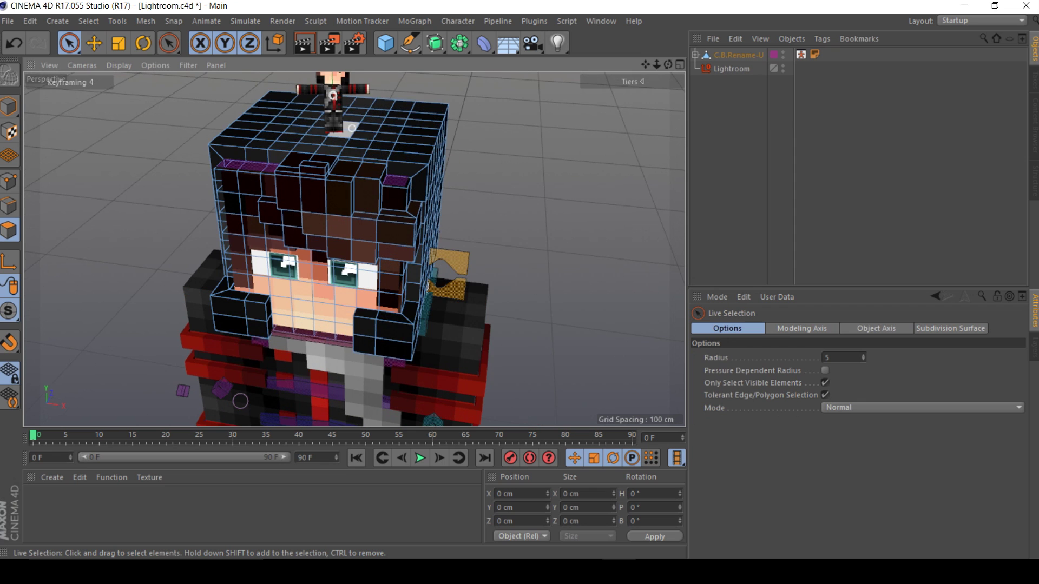
# Activate the Brush tool for the outer head mesh and set its radius to 40 cm
pyautogui.rightClick(339, 128)
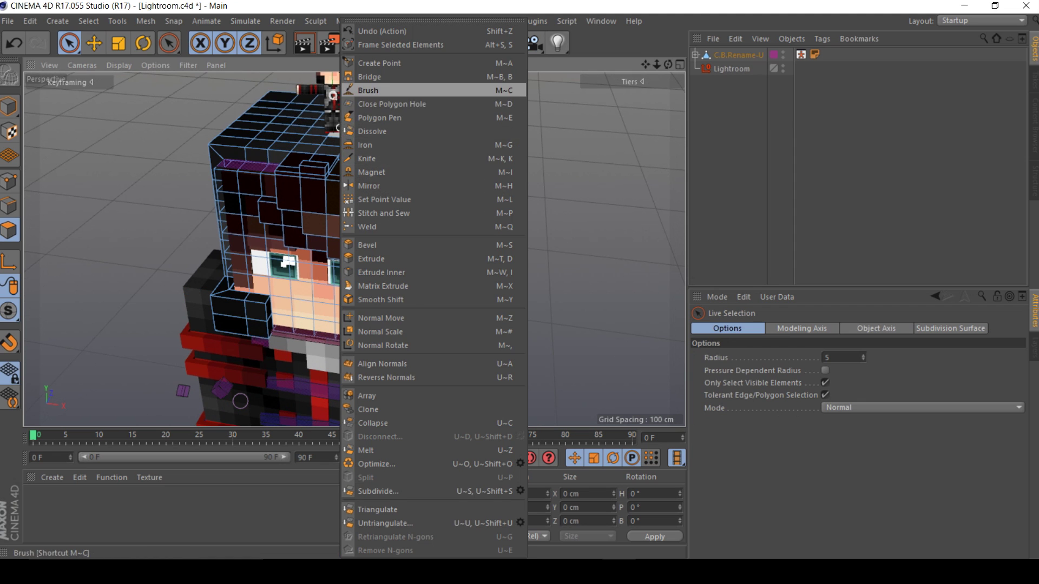
pyautogui.click(373, 90)
pyautogui.moveTo(668, 65); pyautogui.dragTo(677, 59)
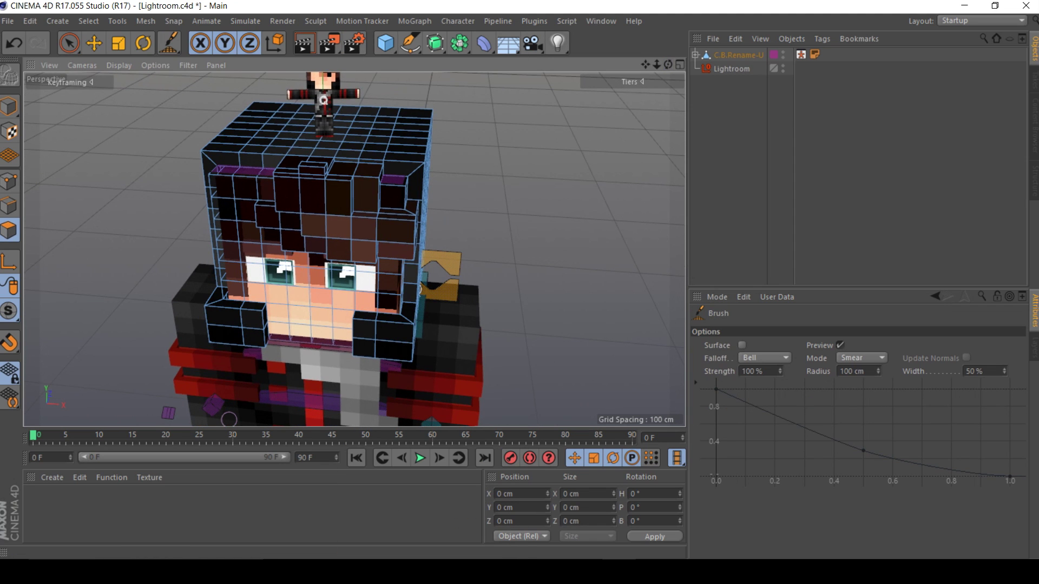
pyautogui.doubleClick(853, 371)
pyautogui.press('BackSpace')
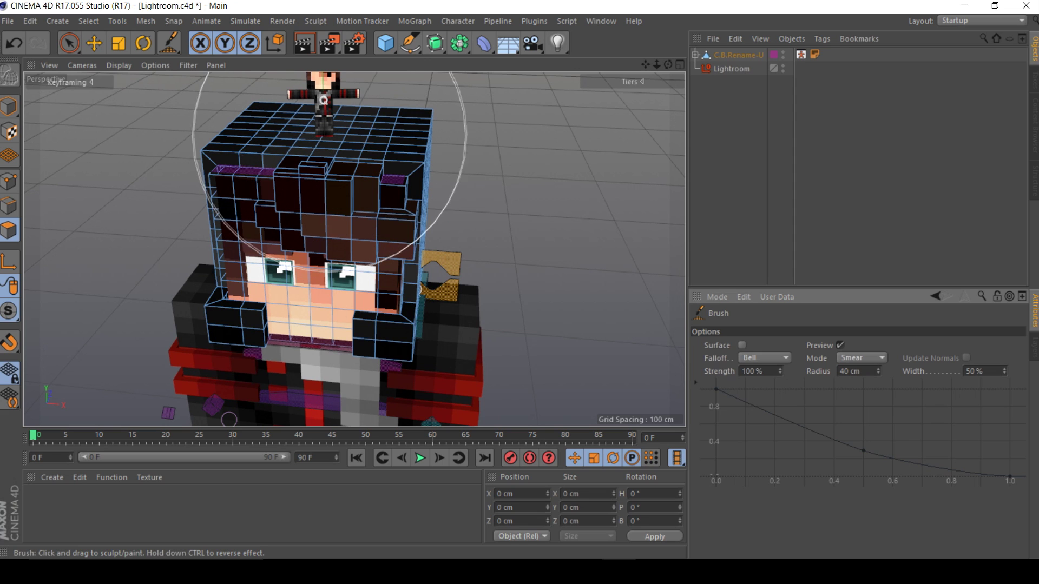
# Smear the sides and back of the outer head mesh slightly outward with the Brush and return to model mode
pyautogui.click(630, 82)
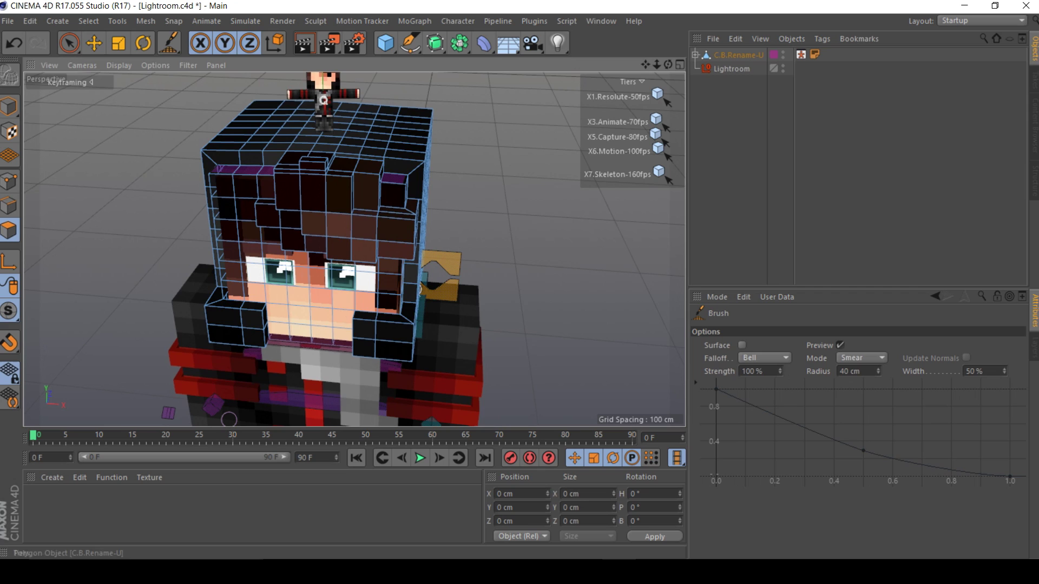
pyautogui.keyDown('alt'); pyautogui.moveTo(457, 254); pyautogui.dragTo(353, 248); pyautogui.keyUp('alt')
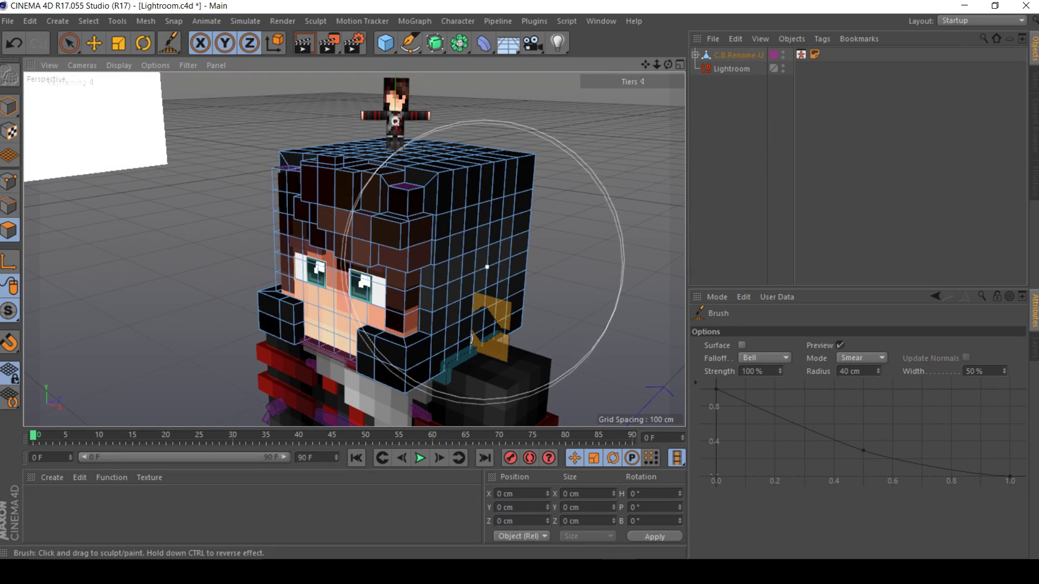
pyautogui.click(631, 81)
pyautogui.keyDown('alt'); pyautogui.moveTo(487, 248); pyautogui.dragTo(552, 224); pyautogui.keyUp('alt')
pyautogui.moveTo(645, 64); pyautogui.dragTo(825, 55)
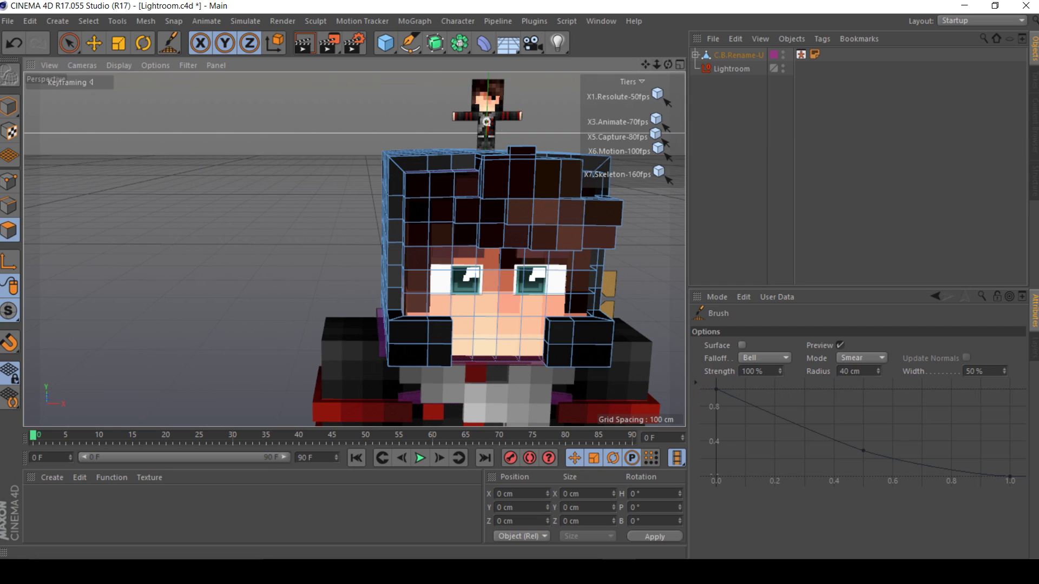
pyautogui.moveTo(668, 64); pyautogui.dragTo(701, 63)
pyautogui.keyDown('alt'); pyautogui.moveTo(354, 249); pyautogui.dragTo(358, 246); pyautogui.keyUp('alt')
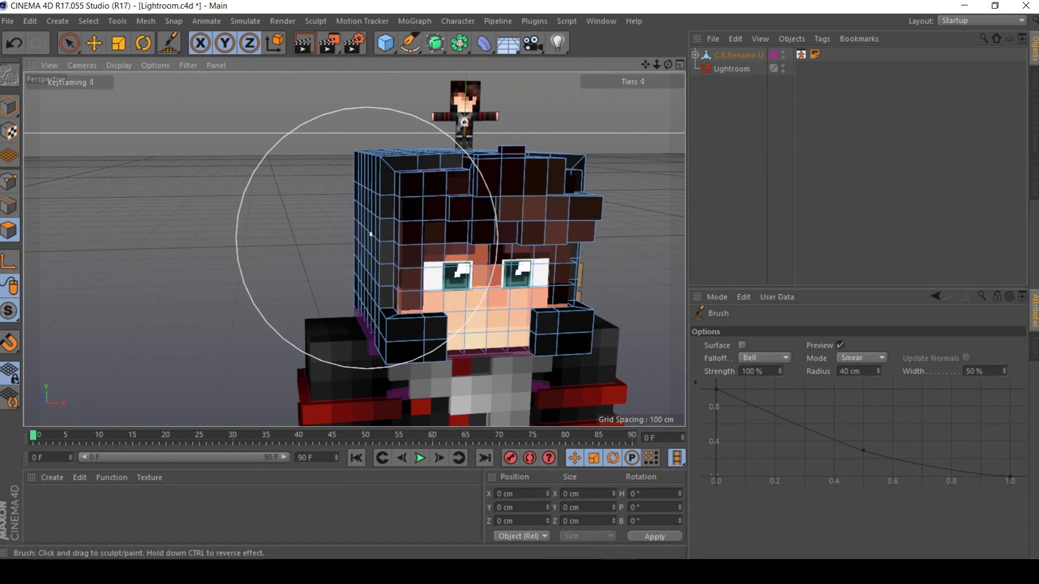
pyautogui.moveTo(366, 237)
pyautogui.mouseDown()
pyautogui.moveTo(358, 250)
pyautogui.moveTo(470, 349)
pyautogui.moveTo(459, 365)
pyautogui.moveTo(352, 241)
pyautogui.moveTo(463, 204)
pyautogui.mouseUp()
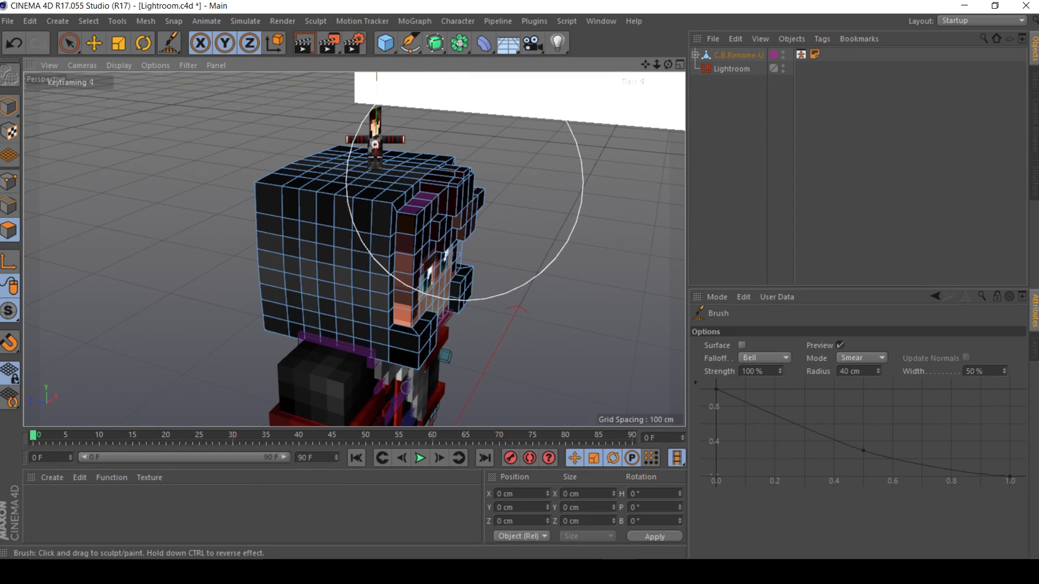
pyautogui.moveTo(668, 64)
pyautogui.mouseDown()
pyautogui.moveTo(800, 38)
pyautogui.moveTo(668, 65)
pyautogui.mouseUp()
pyautogui.moveTo(443, 290); pyautogui.dragTo(448, 288)
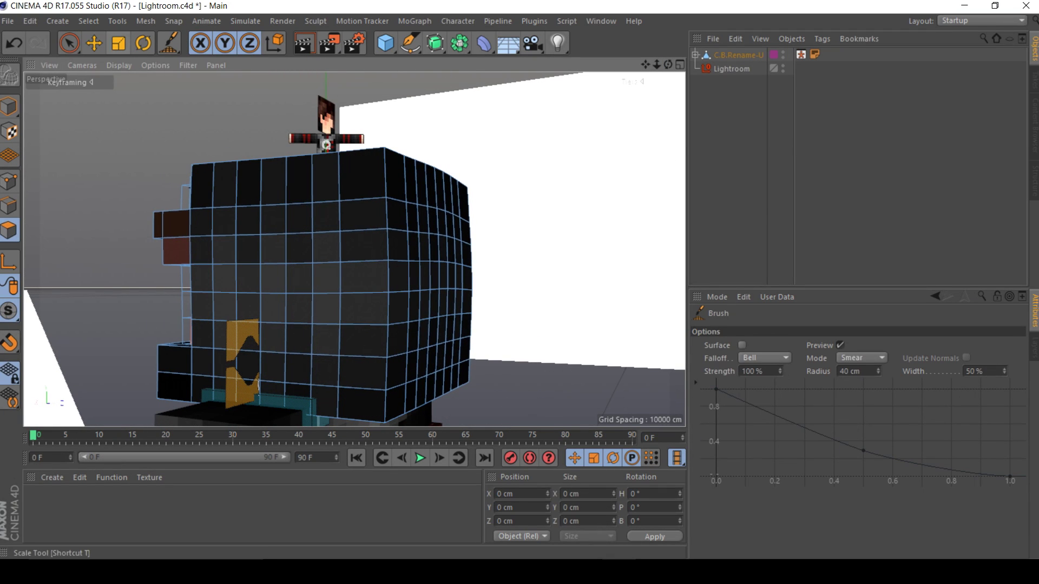
pyautogui.click(69, 43)
pyautogui.click(10, 107)
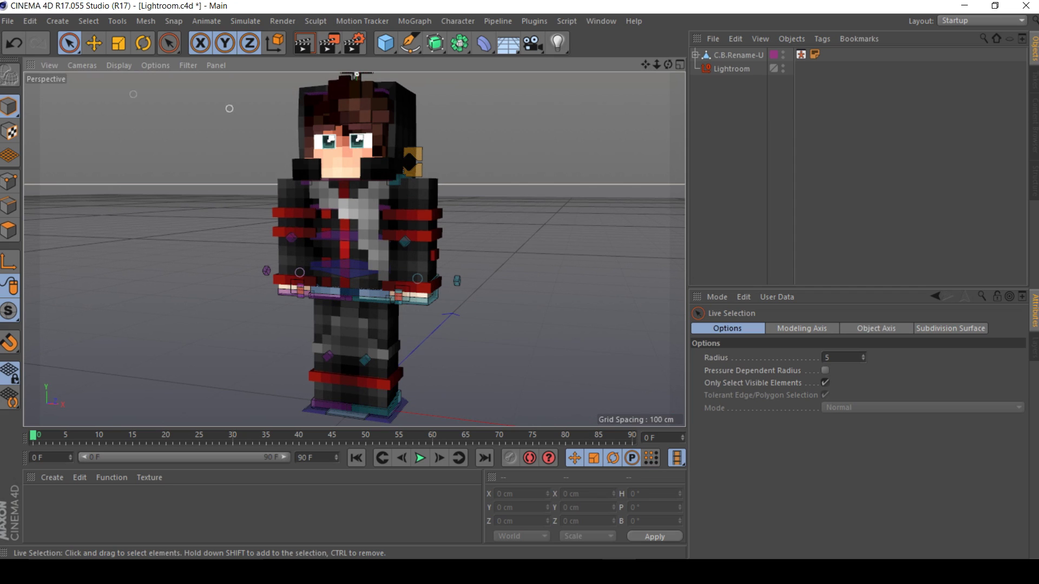
# Expand the rig's user data control board beside the character's head
pyautogui.click(94, 43)
pyautogui.click(416, 167)
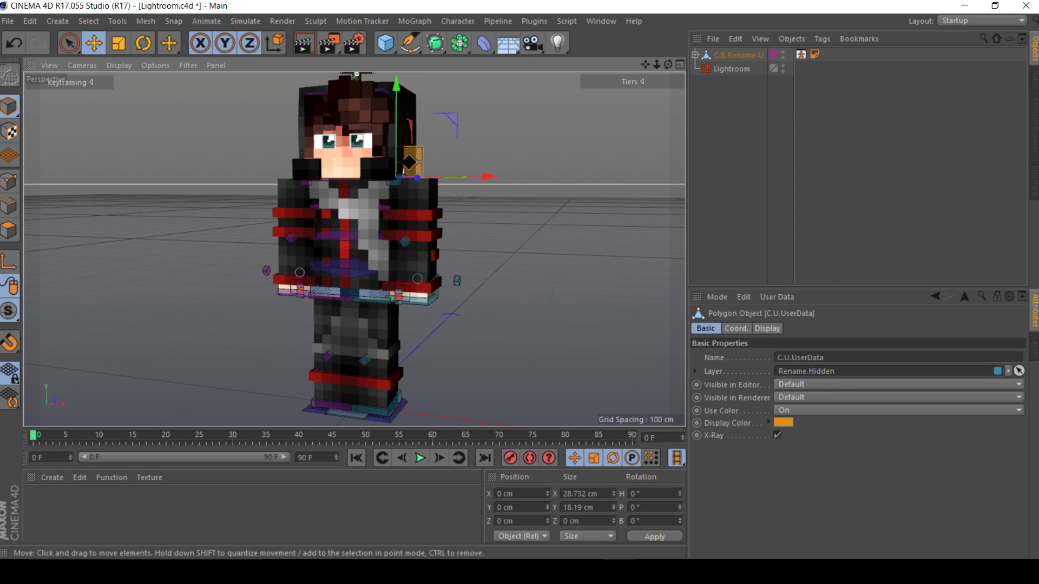
pyautogui.click(413, 162)
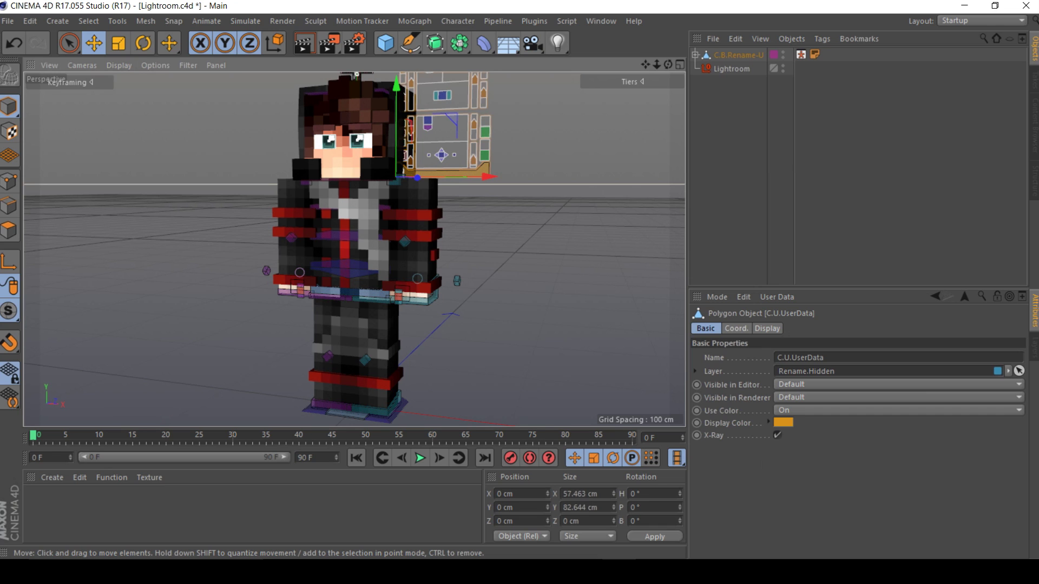
pyautogui.click(530, 162)
pyautogui.keyDown('alt'); pyautogui.moveTo(357, 189); pyautogui.dragTo(340, 257, button='middle'); pyautogui.keyUp('alt')
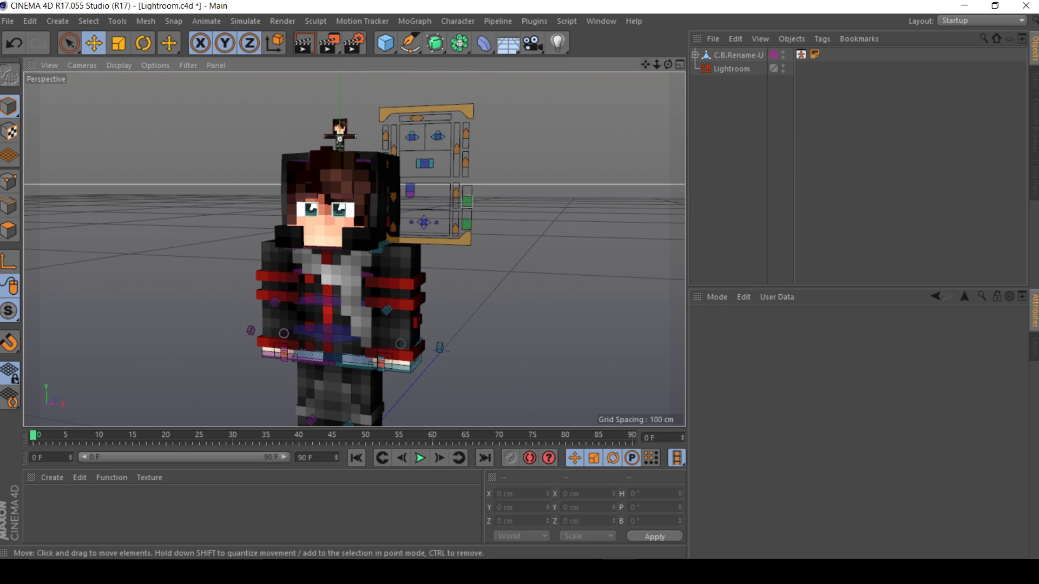
# Raise the head subdivision slider on the rig's control board to 6.25 cm in Y
pyautogui.click(467, 201)
pyautogui.moveTo(469, 162); pyautogui.dragTo(468, 152)
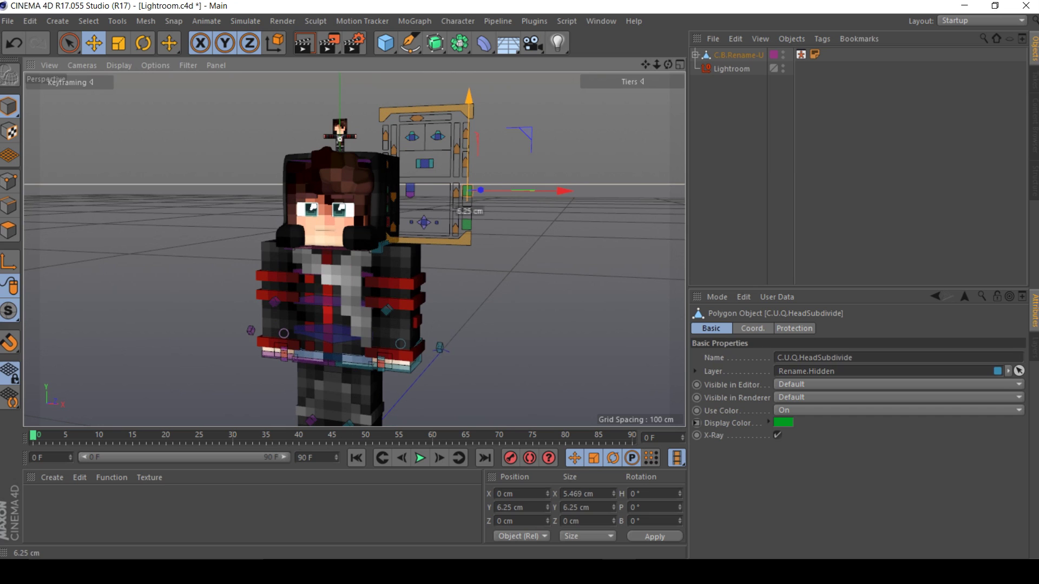
pyautogui.scroll(10, 331, 157)
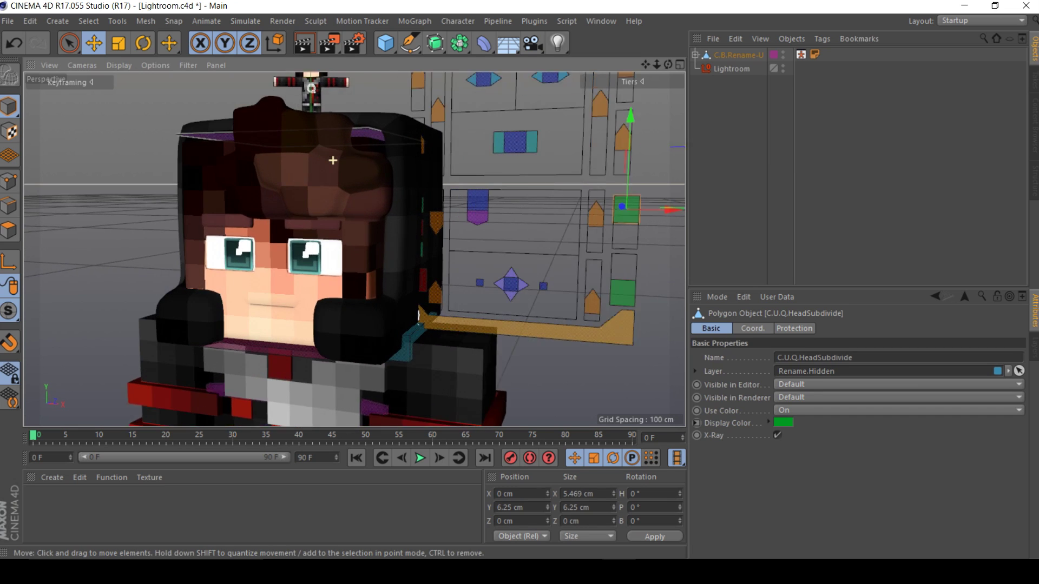
# Raise the body subdivision slider on the rig's control board to 6.25 cm in Y
pyautogui.moveTo(632, 82)
pyautogui.moveTo(354, 248)
pyautogui.keyDown('alt'); pyautogui.mouseDown()
pyautogui.moveTo(332, 287)
pyautogui.moveTo(390, 238)
pyautogui.moveTo(433, 263)
pyautogui.moveTo(438, 308)
pyautogui.moveTo(346, 276)
pyautogui.moveTo(287, 271)
pyautogui.moveTo(378, 202)
pyautogui.moveTo(476, 230)
pyautogui.moveTo(345, 248)
pyautogui.moveTo(427, 246)
pyautogui.moveTo(368, 247)
pyautogui.mouseUp(); pyautogui.keyUp('alt')
pyautogui.scroll(-6, 353, 249)
pyautogui.scroll(4, 354, 249)
pyautogui.scroll(-5, 353, 249)
pyautogui.click(354, 248)
pyautogui.scroll(-2, 354, 249)
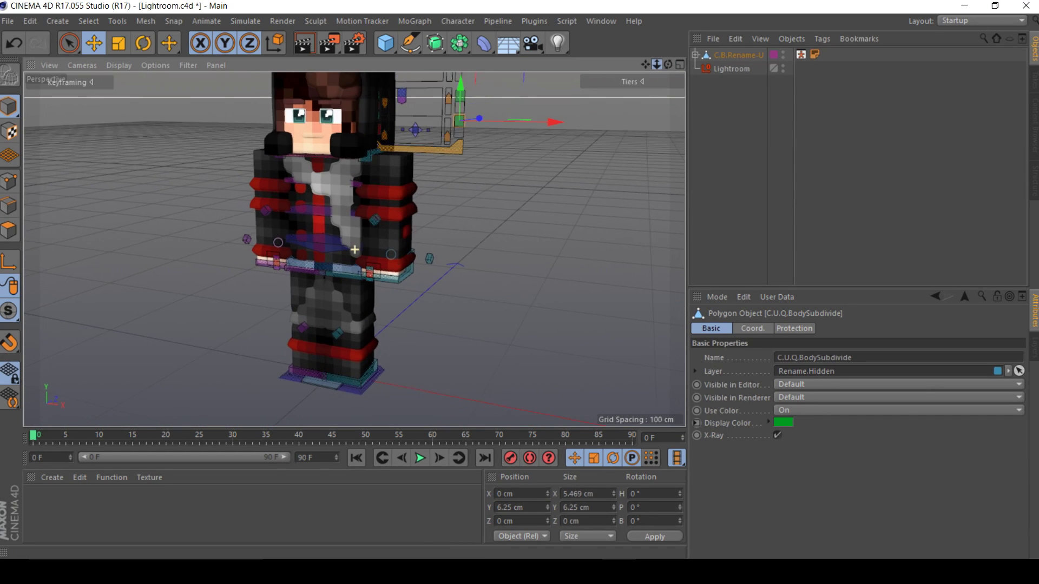
pyautogui.scroll(1, 354, 249)
pyautogui.keyDown('alt'); pyautogui.moveTo(353, 249); pyautogui.dragTo(357, 283, button='middle'); pyautogui.keyUp('alt')
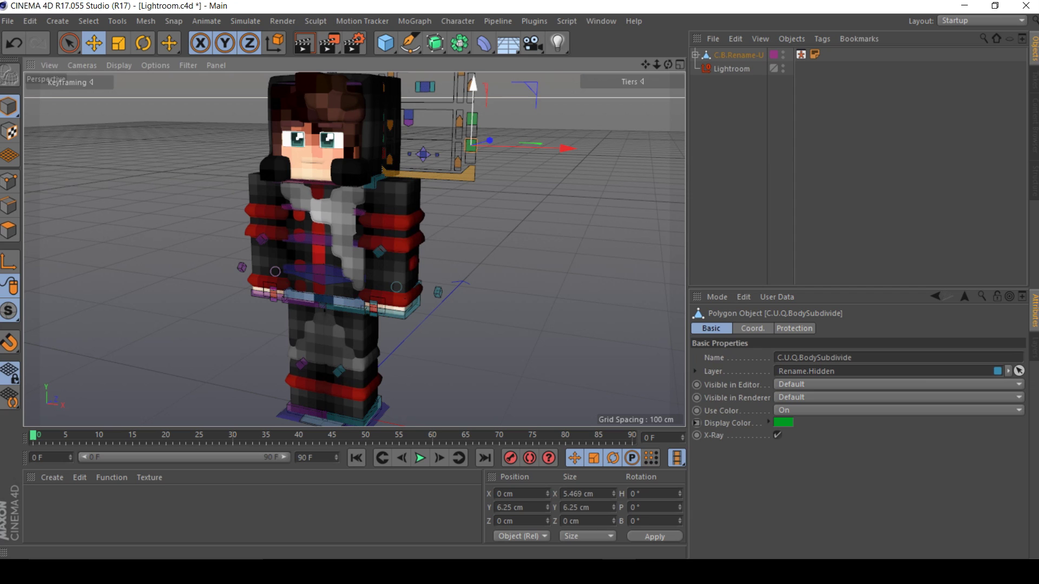
# Lower the body and head subdivision sliders back to their starting positions and deselect them
pyautogui.moveTo(470, 145); pyautogui.dragTo(471, 158)
pyautogui.click(503, 161)
pyautogui.click(472, 118)
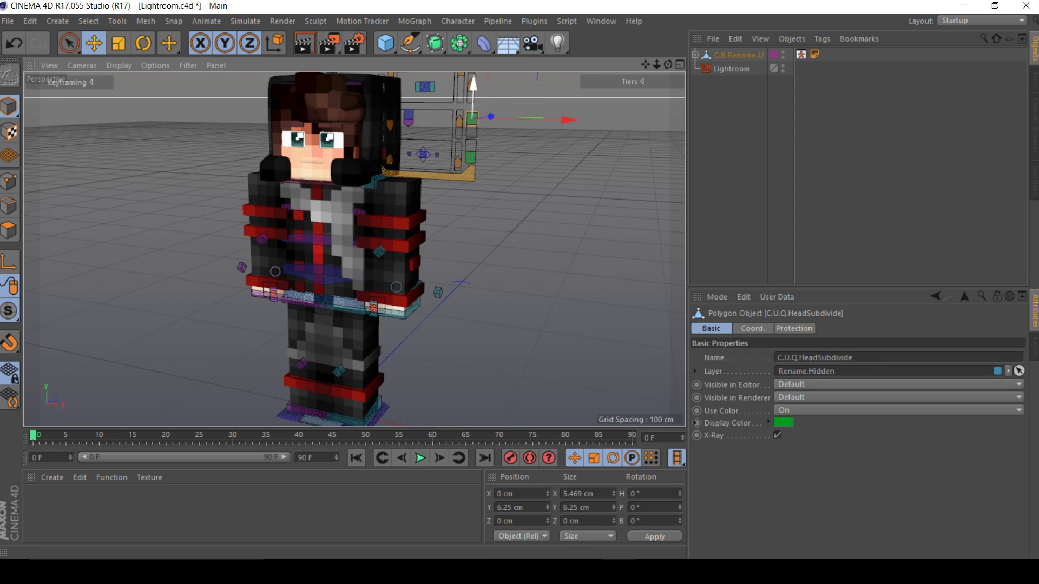
pyautogui.moveTo(473, 103)
pyautogui.mouseDown()
pyautogui.moveTo(472, 127)
pyautogui.moveTo(473, 106)
pyautogui.moveTo(472, 117)
pyautogui.mouseUp()
pyautogui.click(506, 154)
pyautogui.click(472, 130)
pyautogui.click(506, 154)
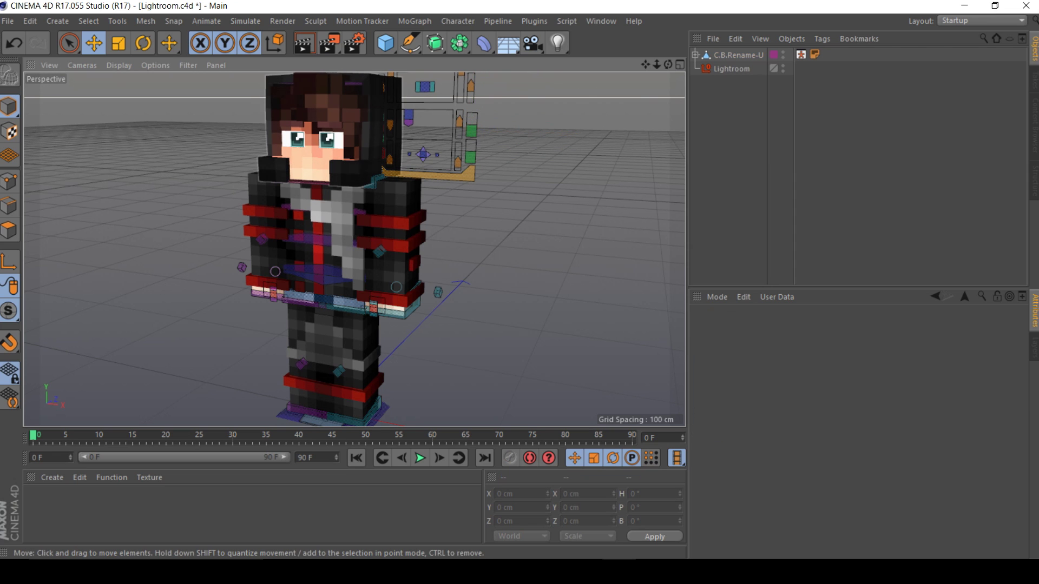
# Select all edges of the outer head mesh in edge mode
pyautogui.click(353, 118)
pyautogui.keyDown('alt'); pyautogui.moveTo(354, 249); pyautogui.dragTo(353, 282); pyautogui.keyUp('alt')
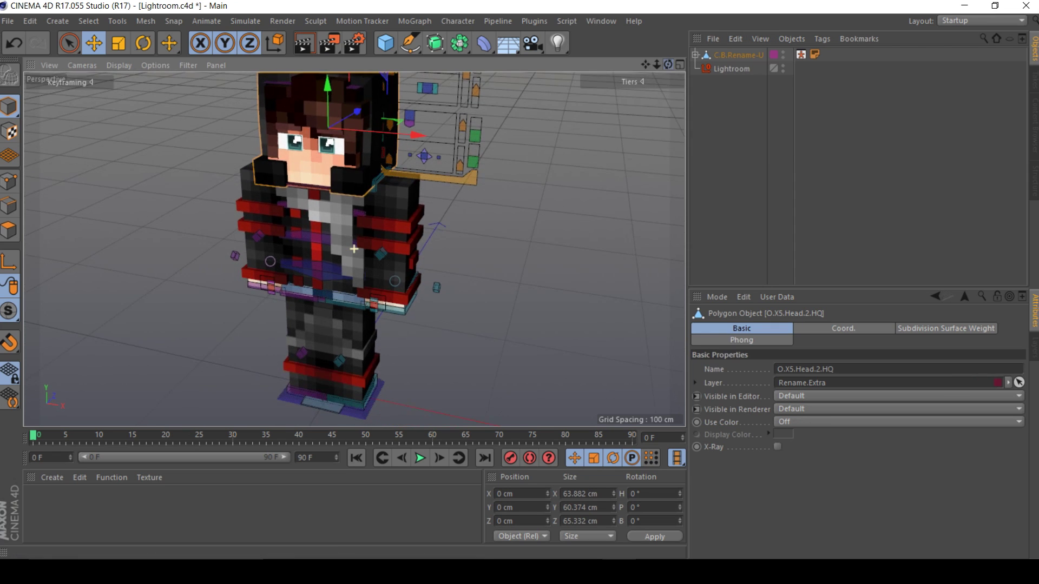
pyautogui.keyDown('alt'); pyautogui.moveTo(354, 248); pyautogui.dragTo(351, 311, button='middle'); pyautogui.keyUp('alt')
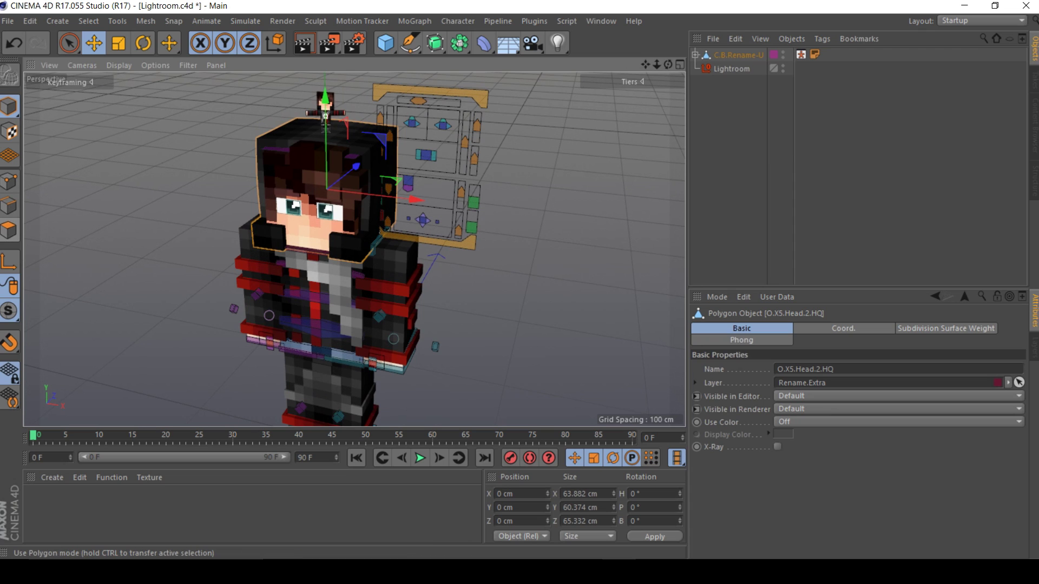
pyautogui.click(9, 206)
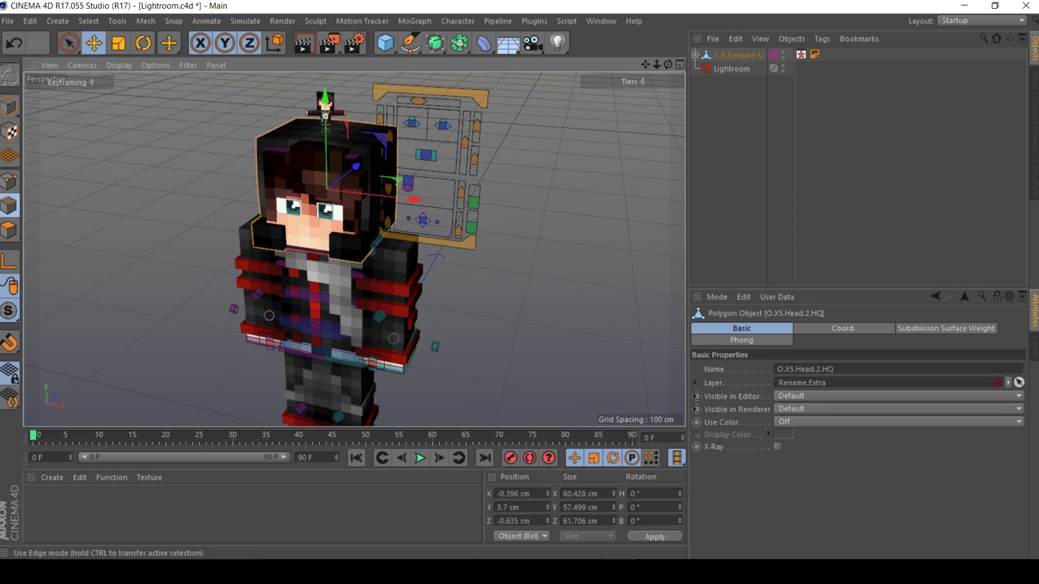
pyautogui.click(69, 43)
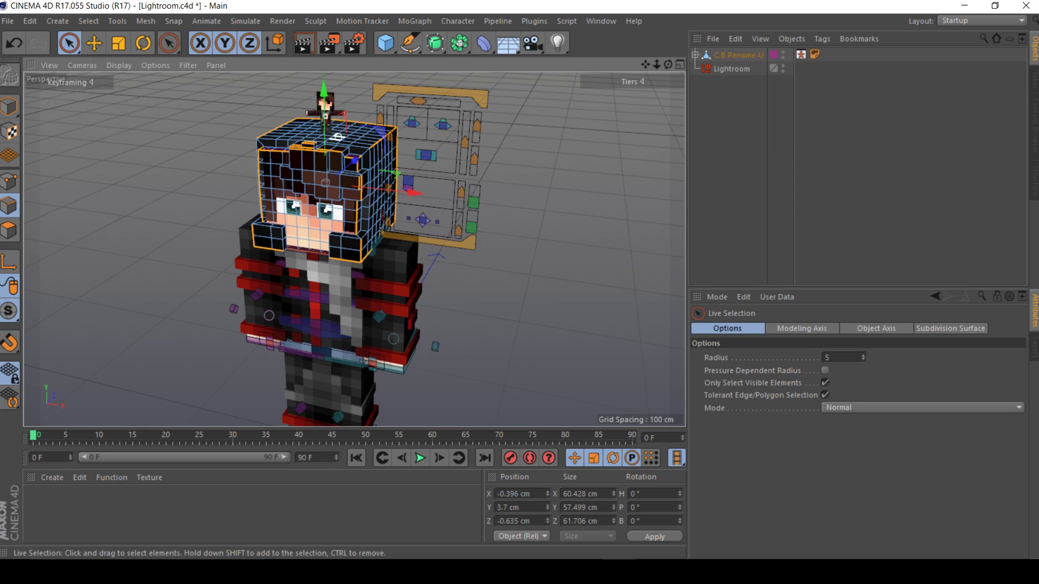
pyautogui.click(356, 139)
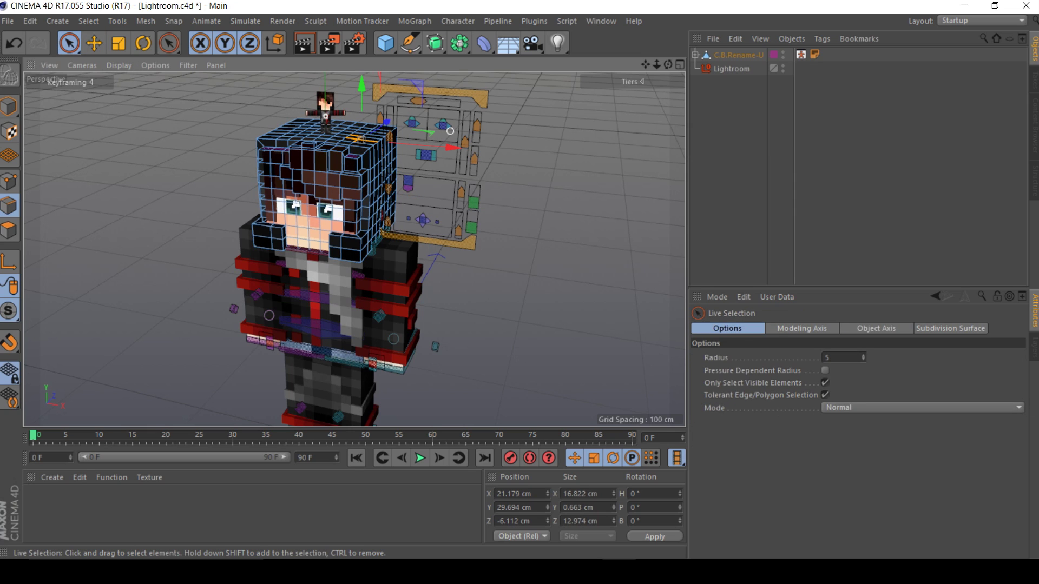
pyautogui.hotkey('ctrl', 'a')
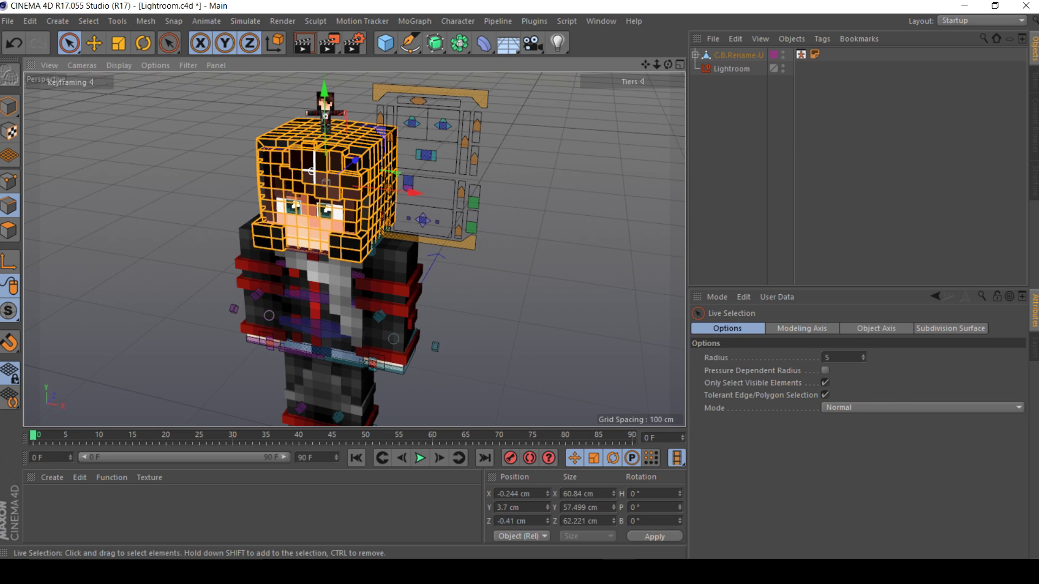
# Set the subdivision surface weight strength for the selected head edges to 80% and return to model mode
pyautogui.click(950, 328)
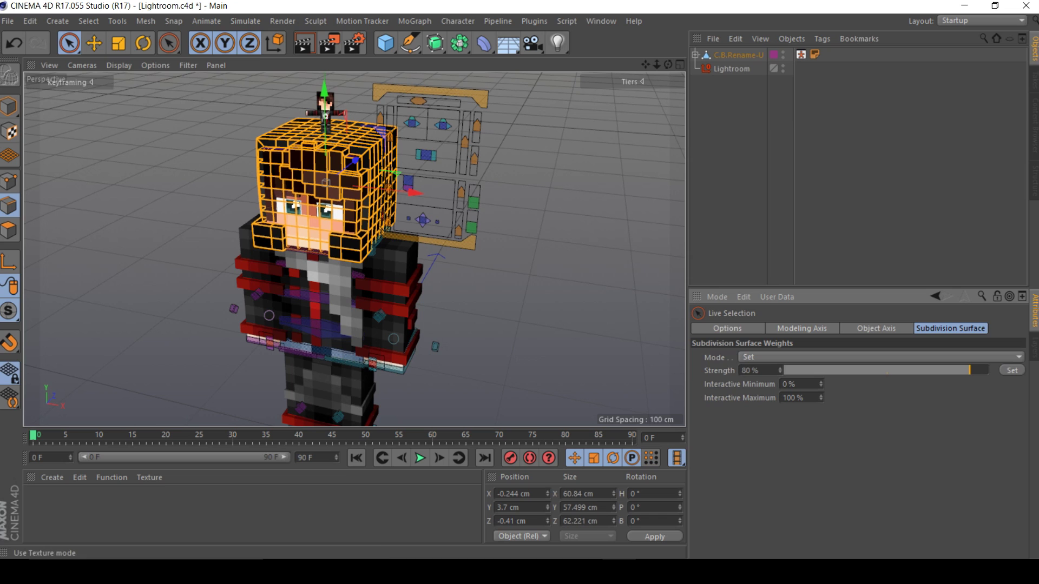
pyautogui.click(94, 43)
pyautogui.click(9, 107)
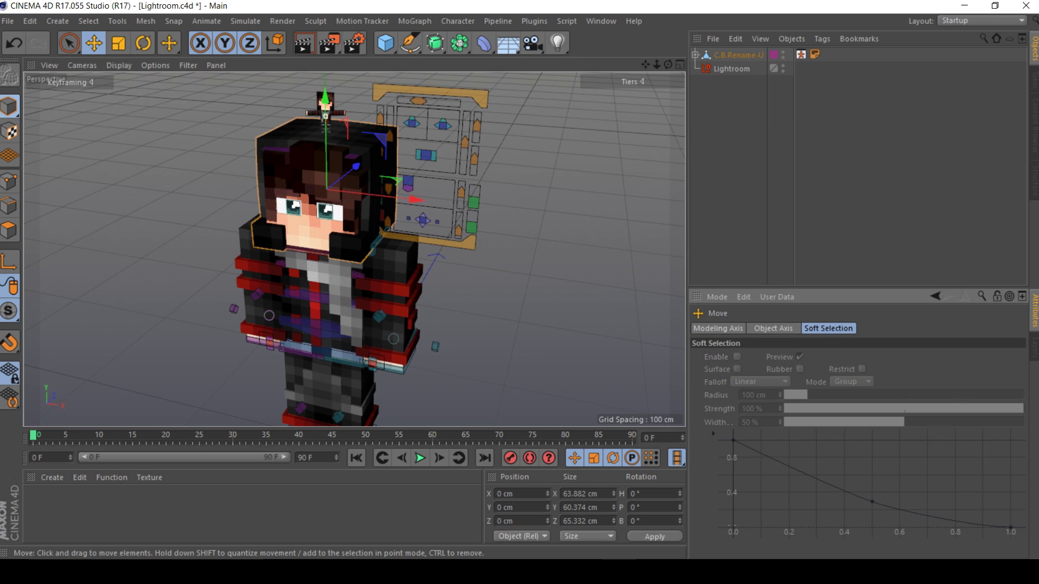
# Raise the head subdivision slider on the rig's control board and deselect it
pyautogui.click(473, 202)
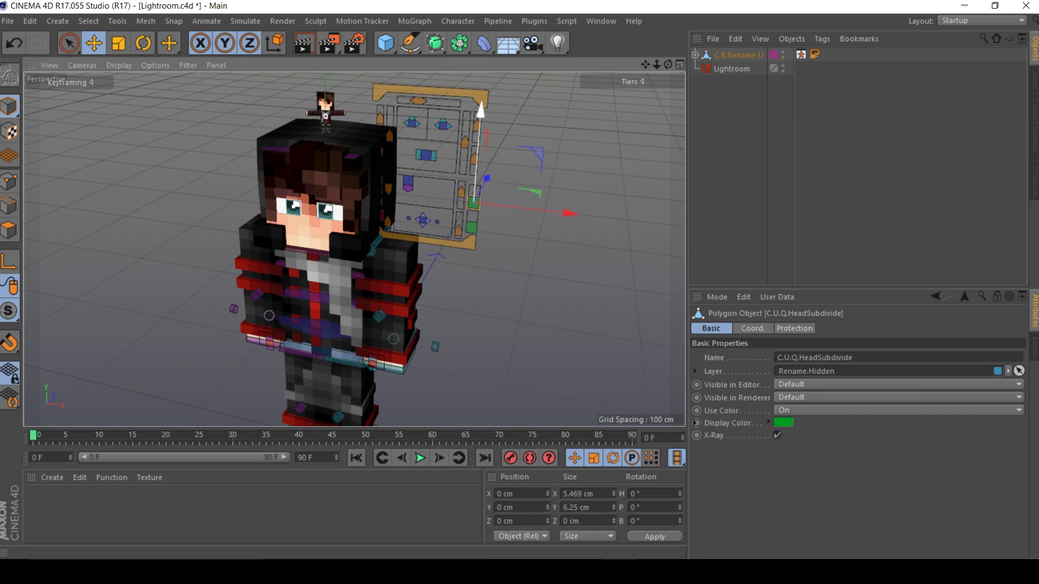
pyautogui.moveTo(480, 111); pyautogui.dragTo(482, 100)
pyautogui.click(522, 116)
pyautogui.moveTo(353, 248)
pyautogui.keyDown('alt'); pyautogui.mouseDown()
pyautogui.moveTo(411, 222)
pyautogui.moveTo(471, 216)
pyautogui.moveTo(238, 276)
pyautogui.moveTo(173, 268)
pyautogui.moveTo(238, 276)
pyautogui.moveTo(355, 244)
pyautogui.moveTo(408, 251)
pyautogui.moveTo(419, 265)
pyautogui.moveTo(349, 249)
pyautogui.mouseUp(); pyautogui.keyUp('alt')
pyautogui.click(348, 252)
pyautogui.click(514, 162)
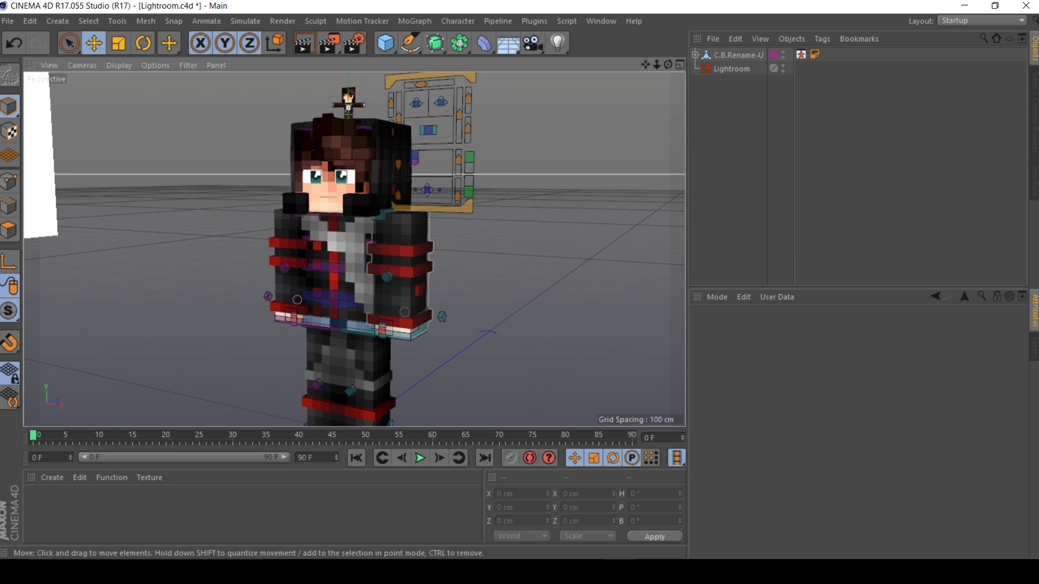
# Examine the outer sleeve meshes on both arms from the front and back of the character
pyautogui.click(403, 243)
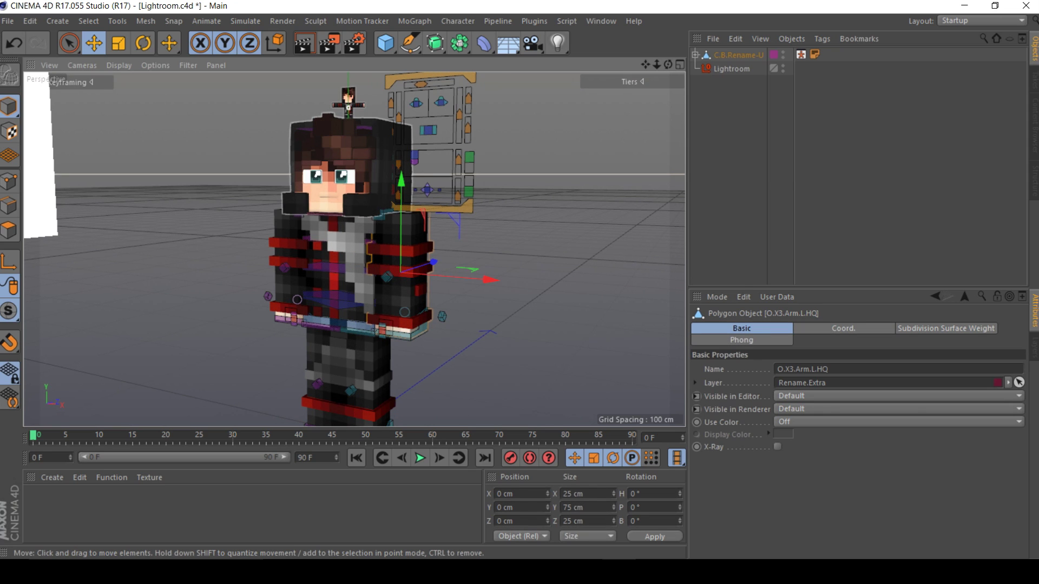
pyautogui.click(69, 43)
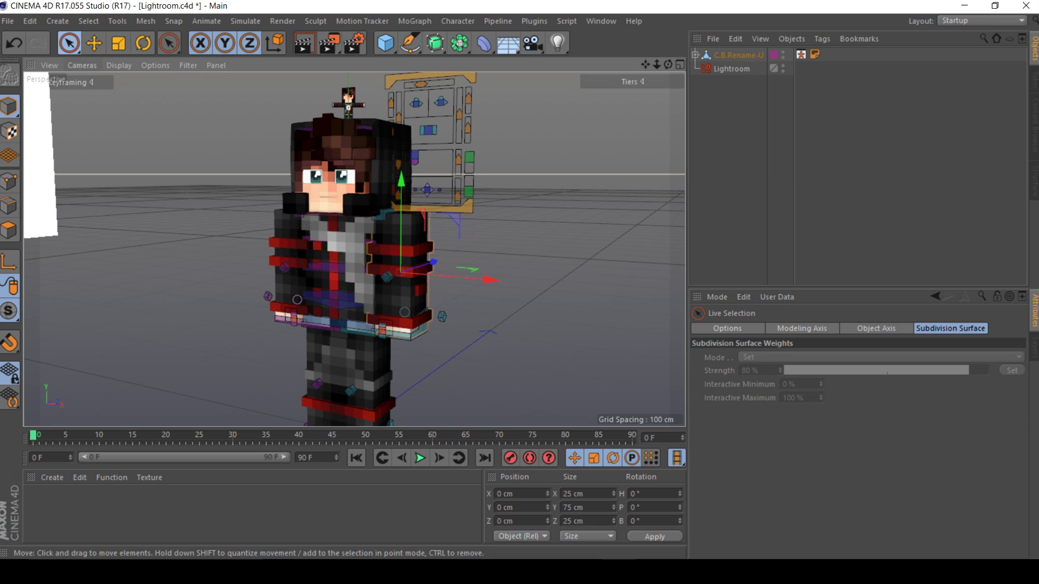
pyautogui.press('e')
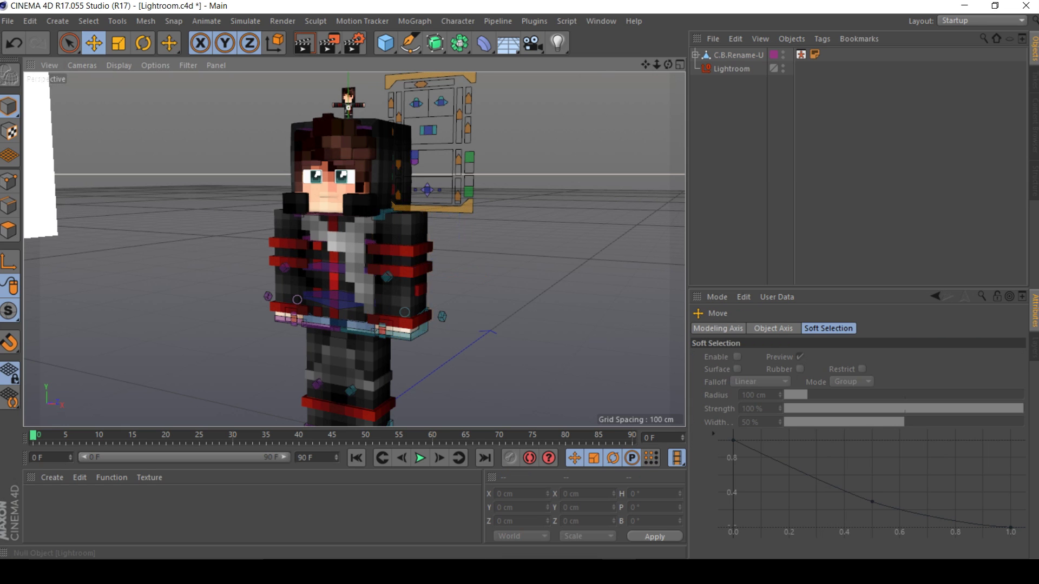
pyautogui.keyDown('alt'); pyautogui.moveTo(234, 204); pyautogui.dragTo(289, 158); pyautogui.keyUp('alt')
pyautogui.keyDown('alt'); pyautogui.moveTo(352, 248); pyautogui.dragTo(359, 385); pyautogui.keyUp('alt')
pyautogui.click(513, 238)
pyautogui.scroll(3, 523, 204)
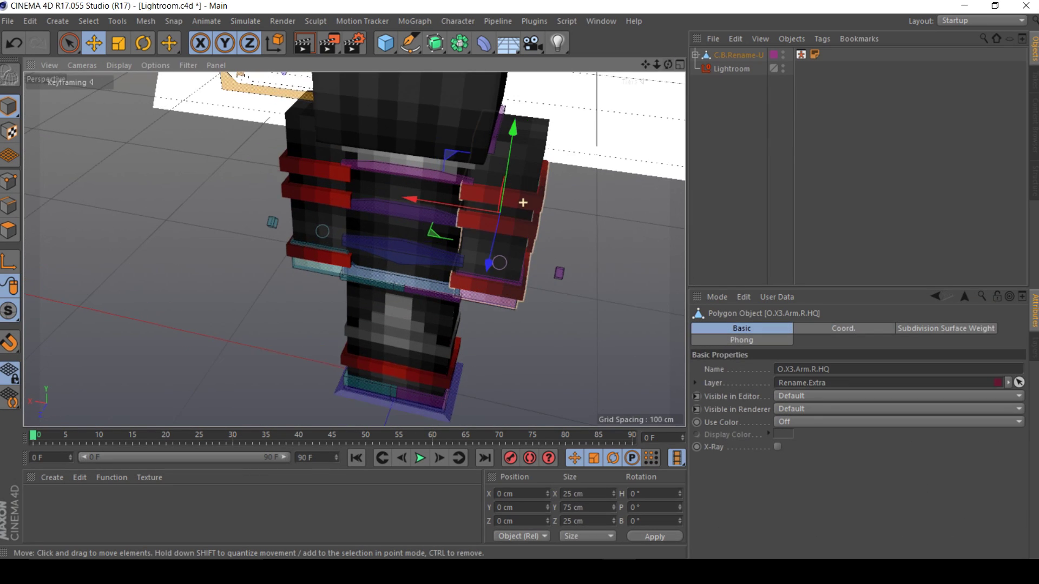
pyautogui.click(481, 195)
pyautogui.scroll(-8, 355, 249)
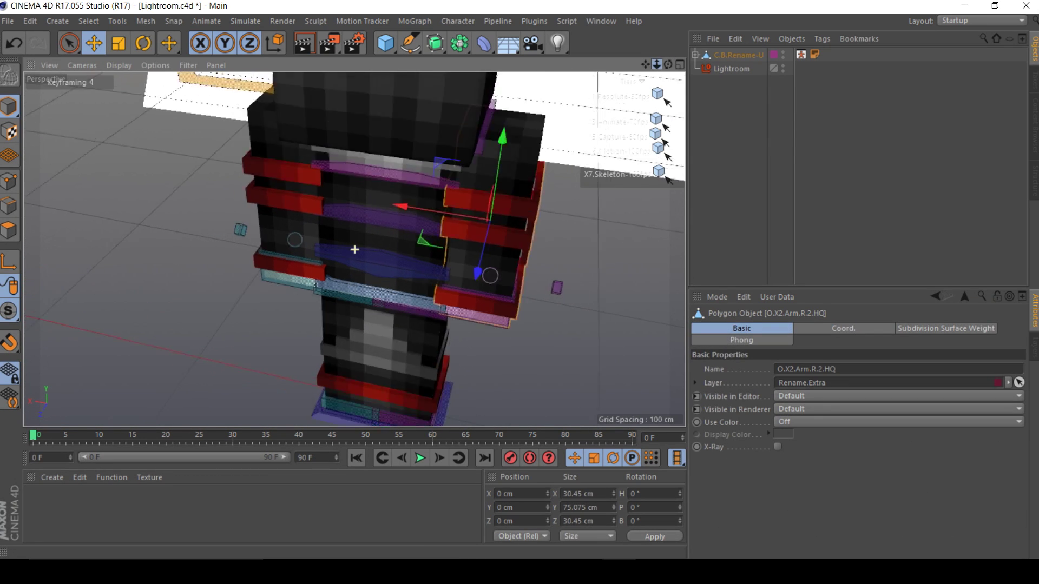
pyautogui.keyDown('alt'); pyautogui.moveTo(354, 249); pyautogui.dragTo(167, 214); pyautogui.keyUp('alt')
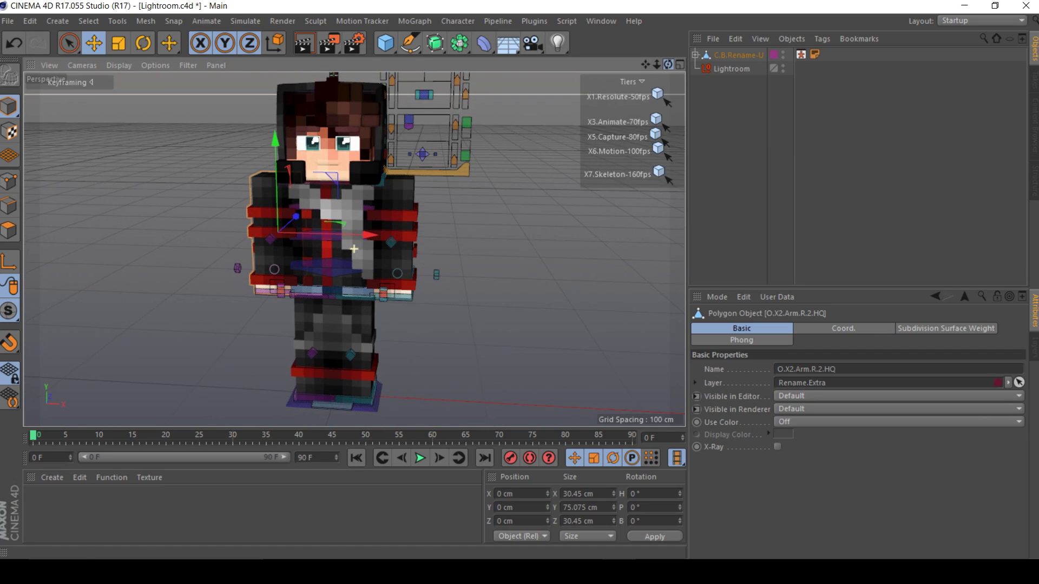
# Raise the finger controller at the character's left hand along Y
pyautogui.scroll(4, 385, 294)
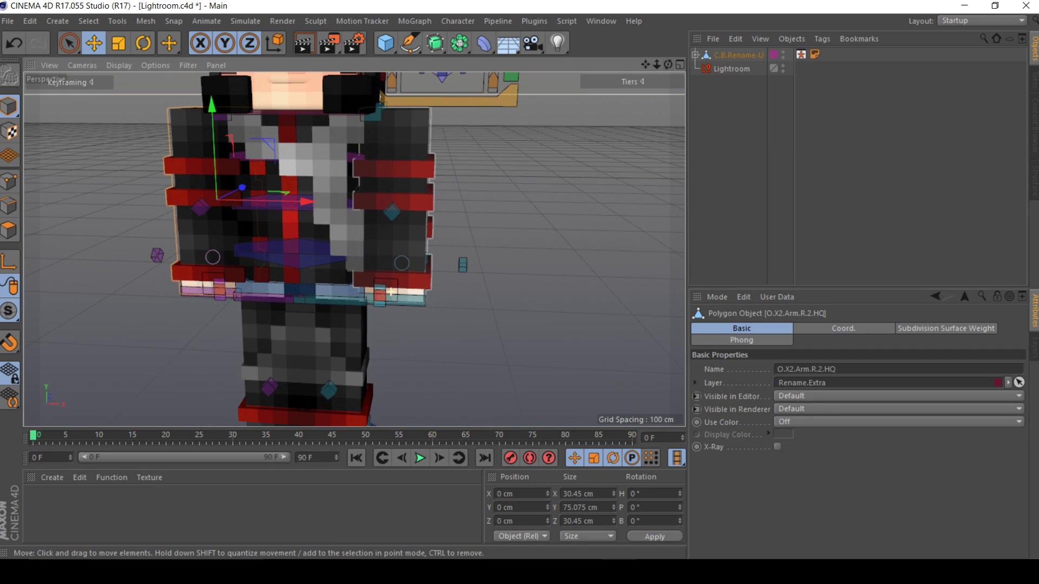
pyautogui.click(380, 295)
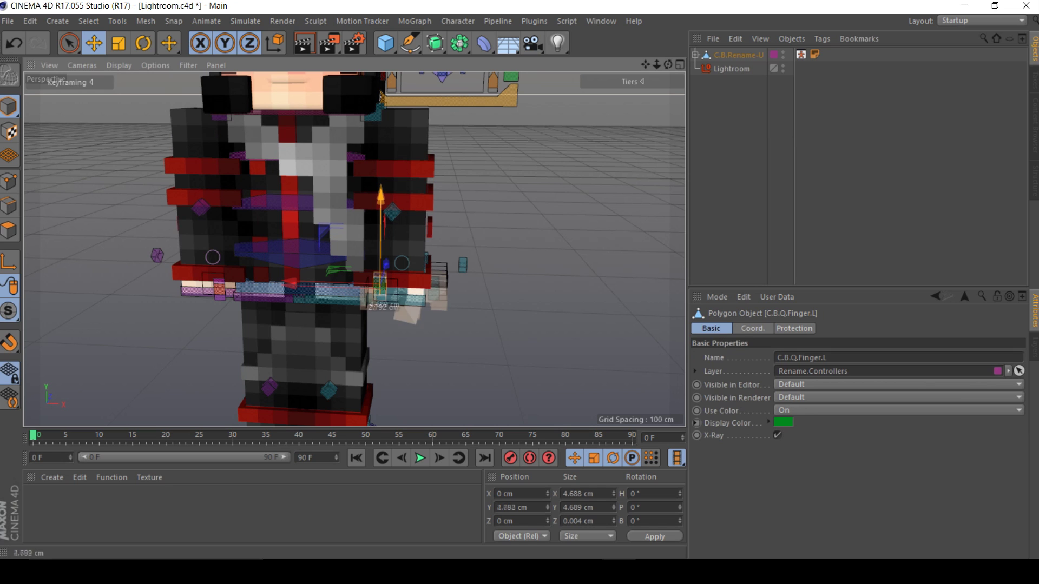
# Try moving the left arm's outer mesh away from the body along X, and undo the move
pyautogui.click(385, 278)
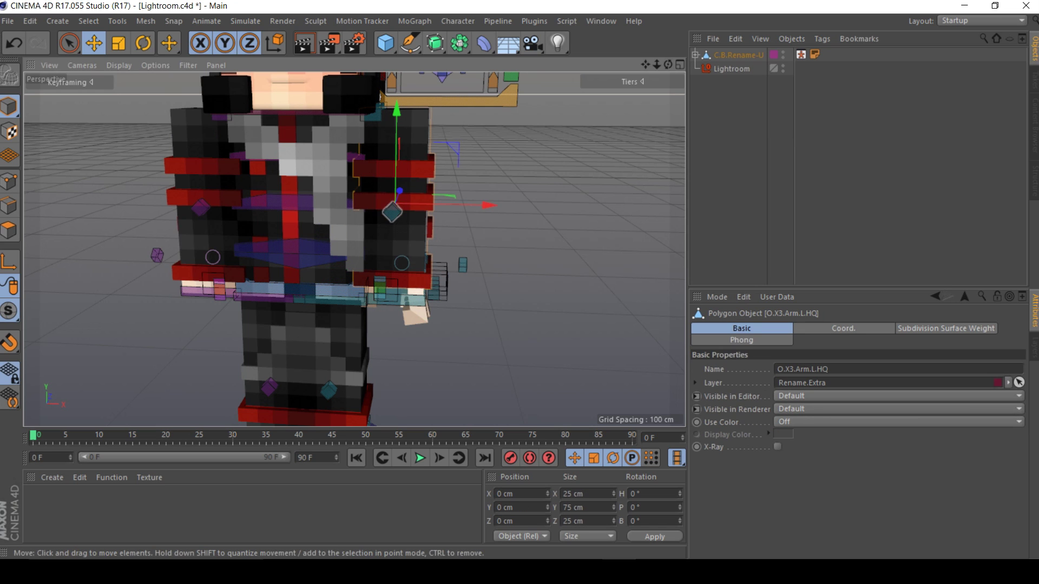
pyautogui.moveTo(487, 205); pyautogui.dragTo(670, 208)
pyautogui.hotkey('ctrl', 'z')
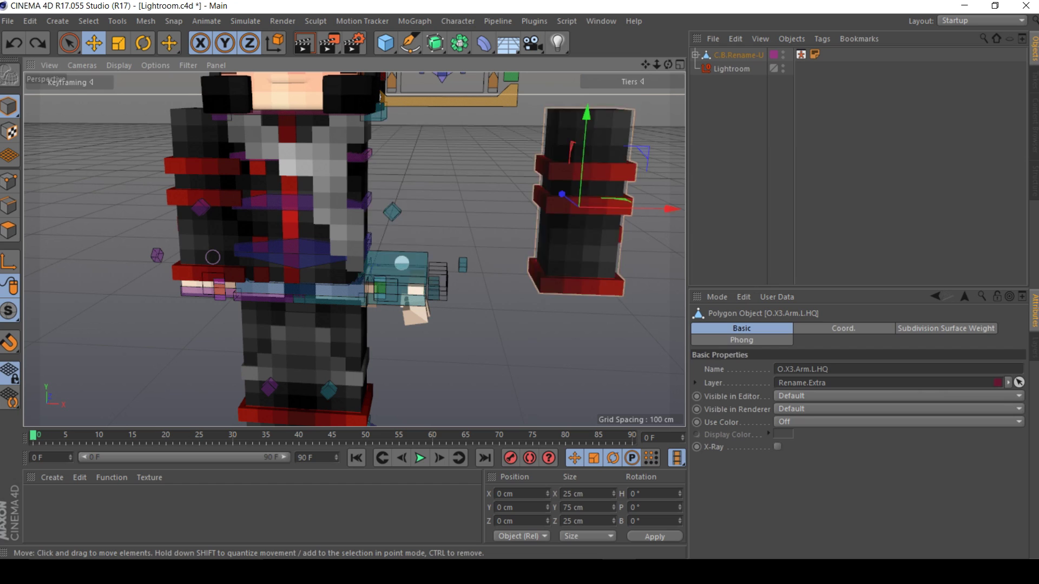
pyautogui.click(587, 179)
# Select the index, middle, ring and little fingers plus the thumb of the left hand, inspect them and clear the selection
pyautogui.moveTo(668, 65); pyautogui.dragTo(632, 66)
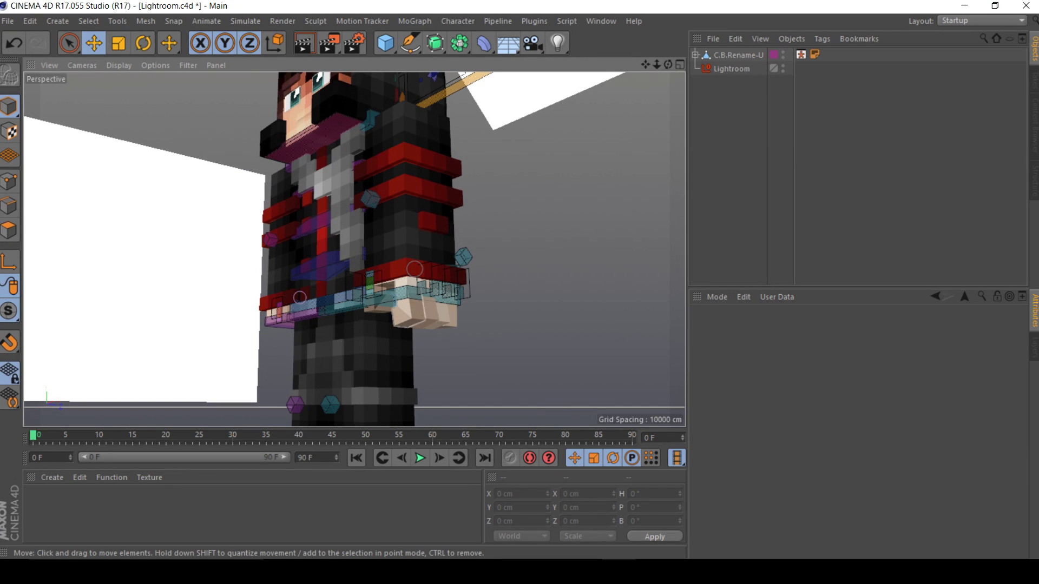
pyautogui.click(424, 313)
pyautogui.scroll(5, 428, 324)
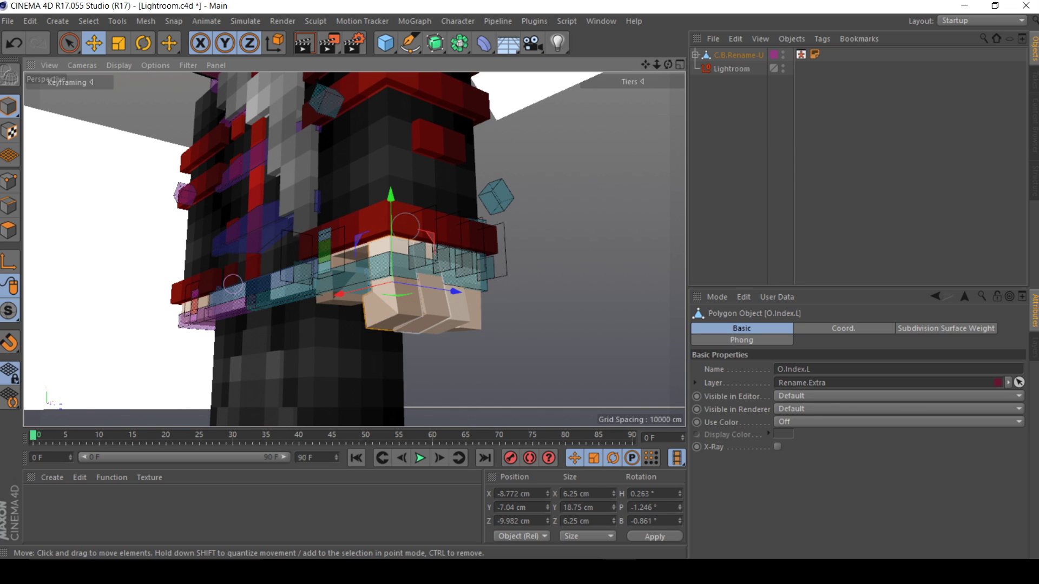
pyautogui.keyDown('shift'); pyautogui.click(432, 305); pyautogui.keyUp('shift')
pyautogui.keyDown('shift'); pyautogui.click(457, 309); pyautogui.keyUp('shift')
pyautogui.keyDown('shift'); pyautogui.click(473, 311); pyautogui.keyUp('shift')
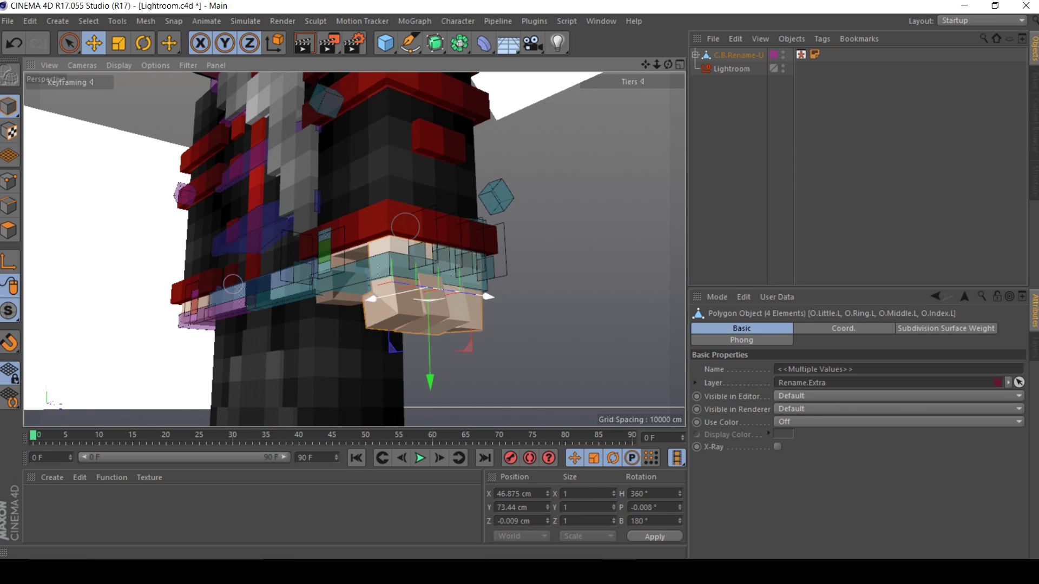
pyautogui.keyDown('shift'); pyautogui.click(343, 298); pyautogui.keyUp('shift')
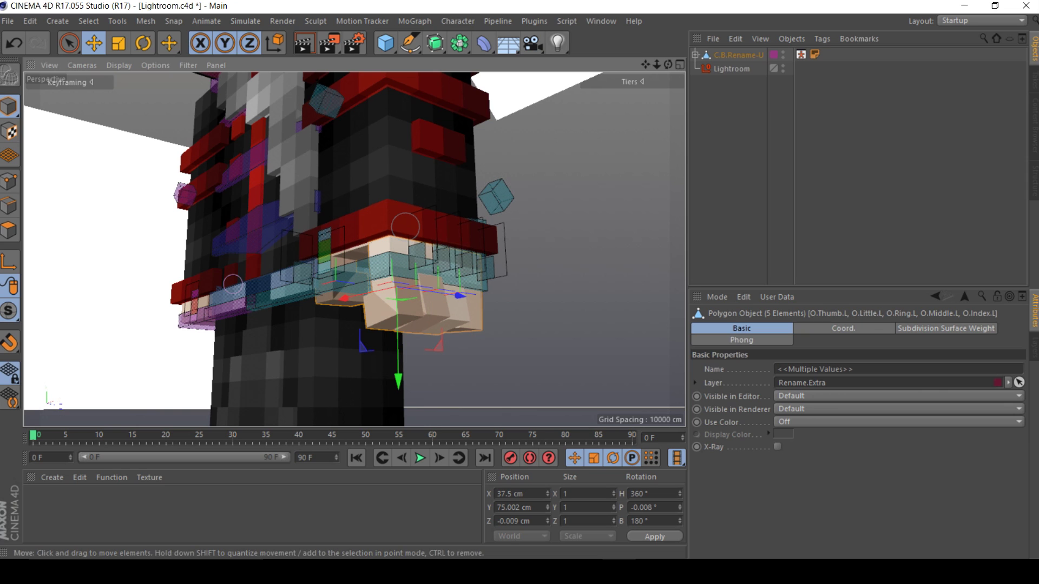
pyautogui.moveTo(668, 65); pyautogui.dragTo(695, 97)
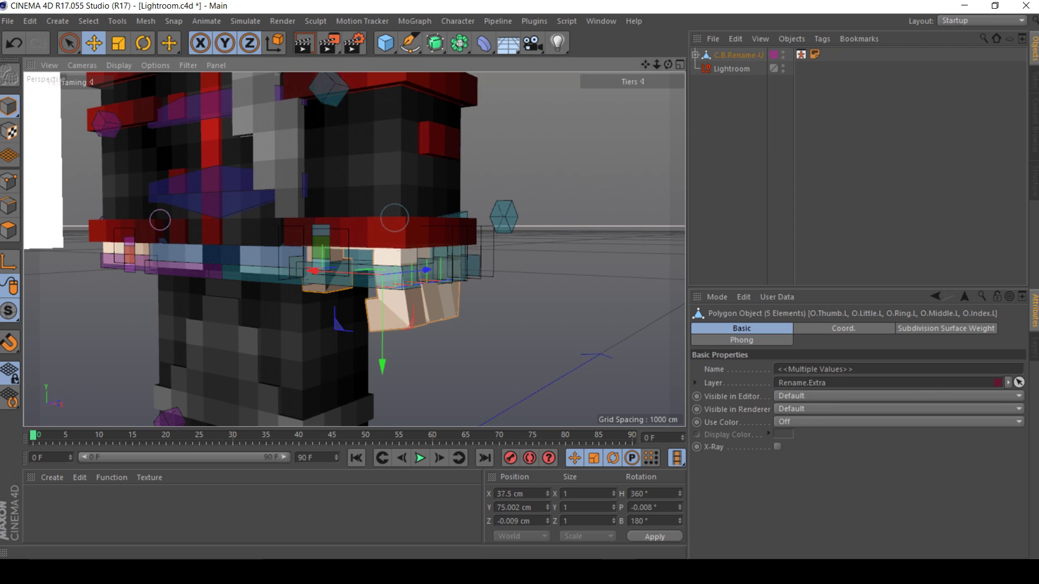
pyautogui.moveTo(644, 65); pyautogui.dragTo(671, 11)
pyautogui.hotkey('ctrl', 'shift', 'a')
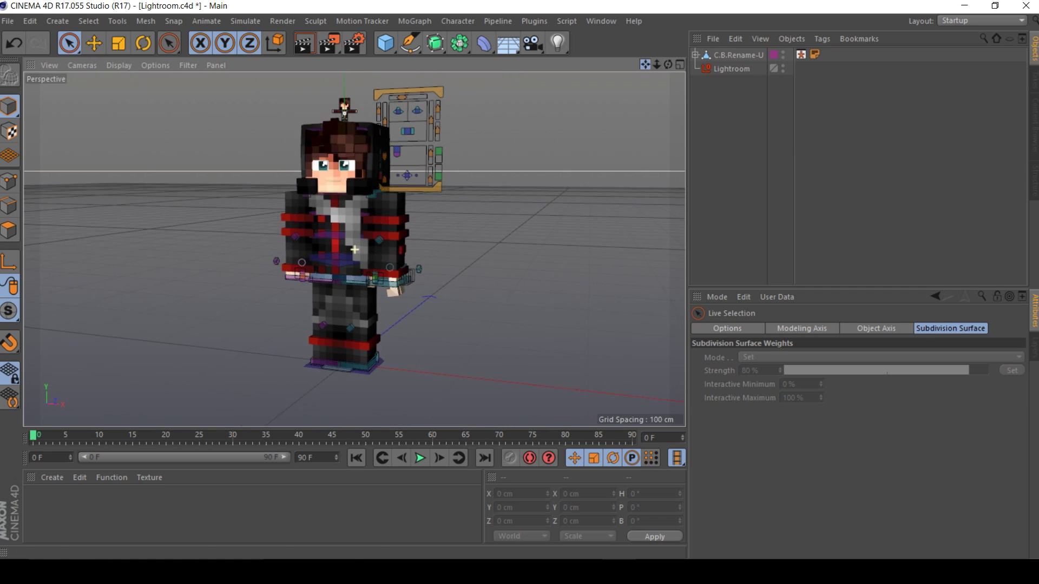
# Shift the right and left eyebrow controllers slightly on the face control board and adjust the wide controller centred below them
pyautogui.scroll(7, 356, 157)
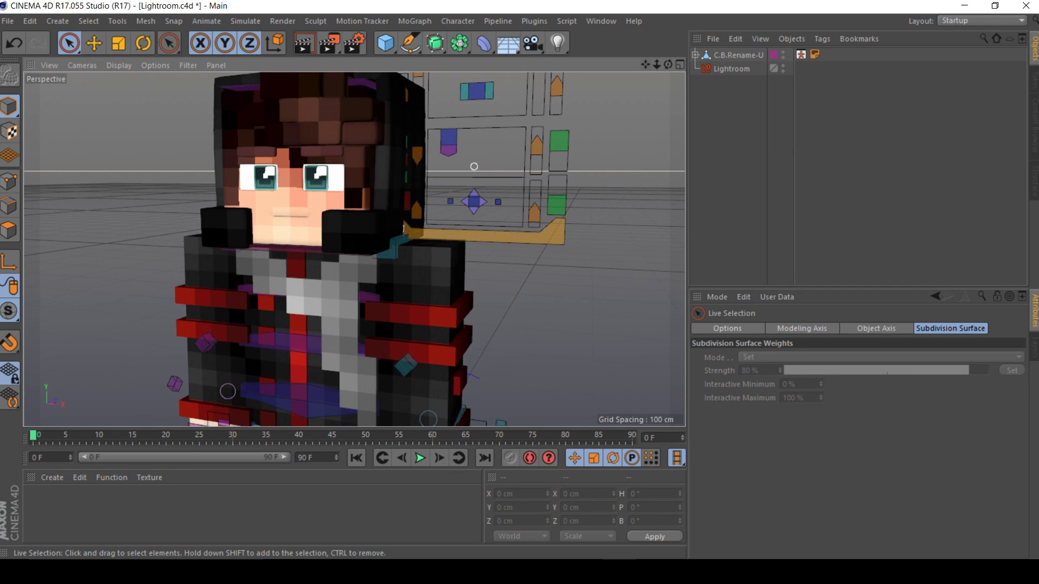
pyautogui.moveTo(645, 64); pyautogui.dragTo(647, 123)
pyautogui.keyDown('alt'); pyautogui.moveTo(354, 250); pyautogui.dragTo(346, 276, button='middle'); pyautogui.keyUp('alt')
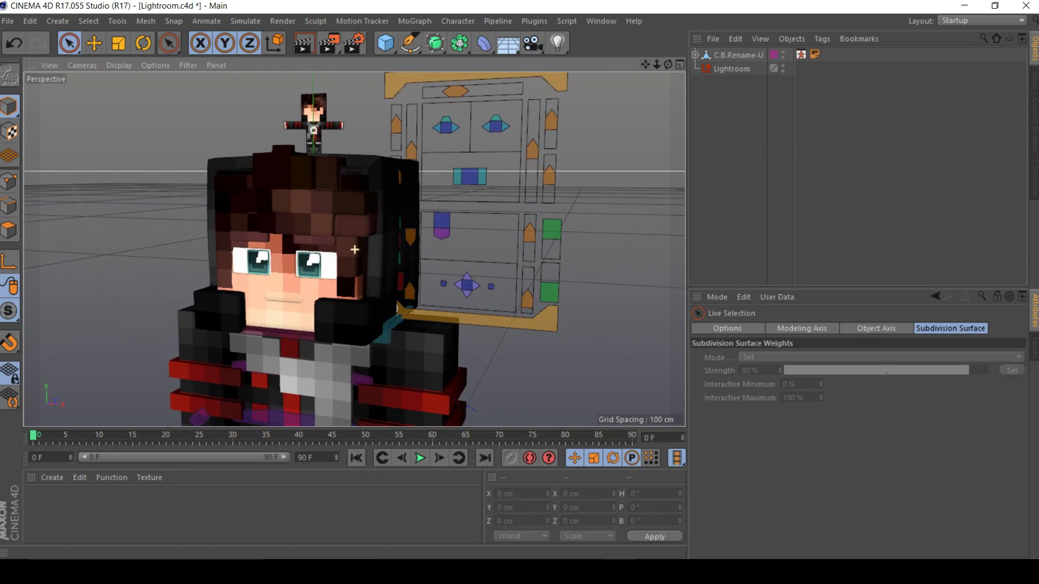
pyautogui.press('e')
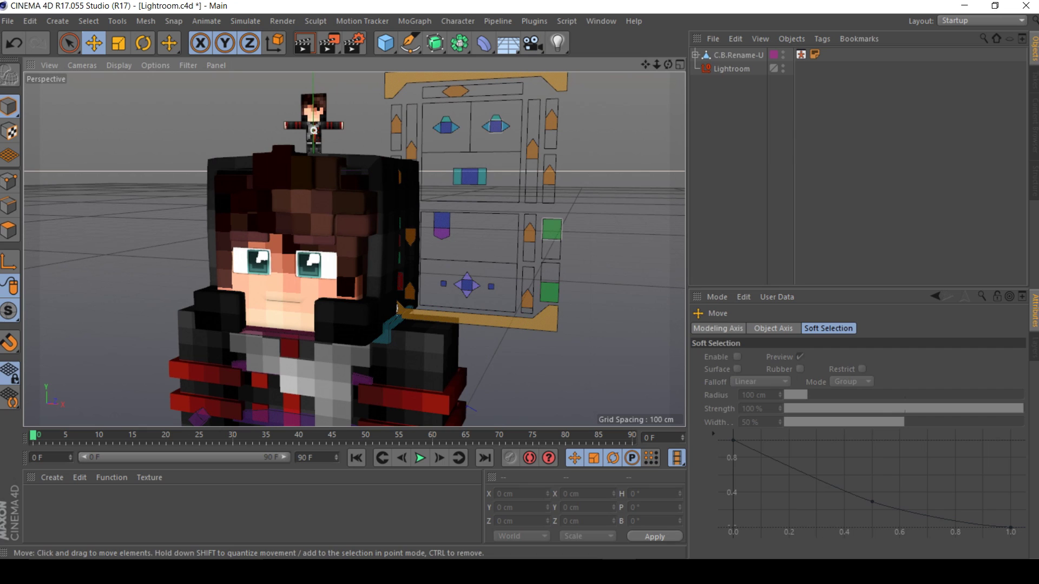
pyautogui.click(470, 176)
pyautogui.click(612, 136)
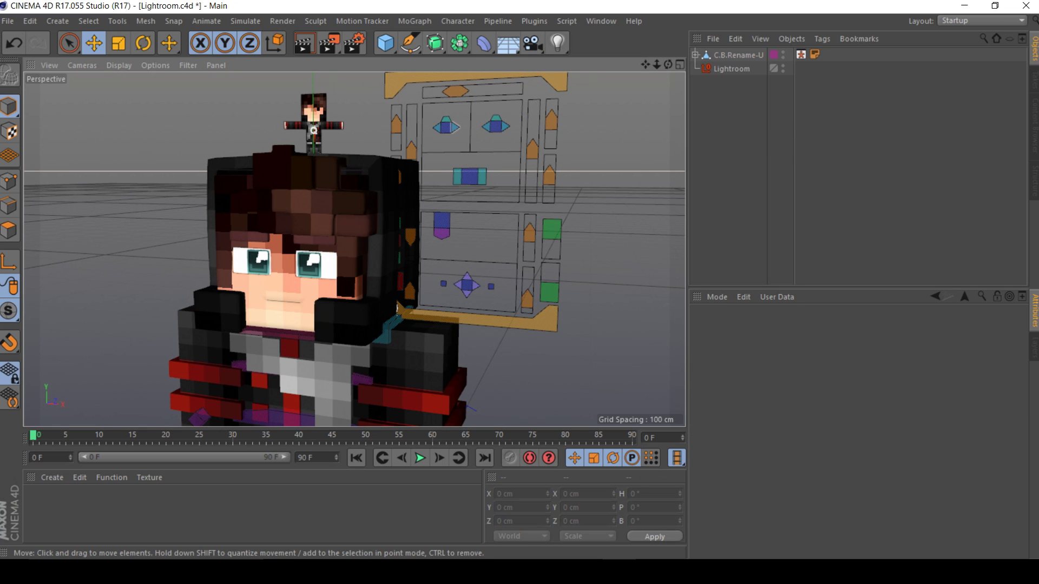
pyautogui.click(446, 126)
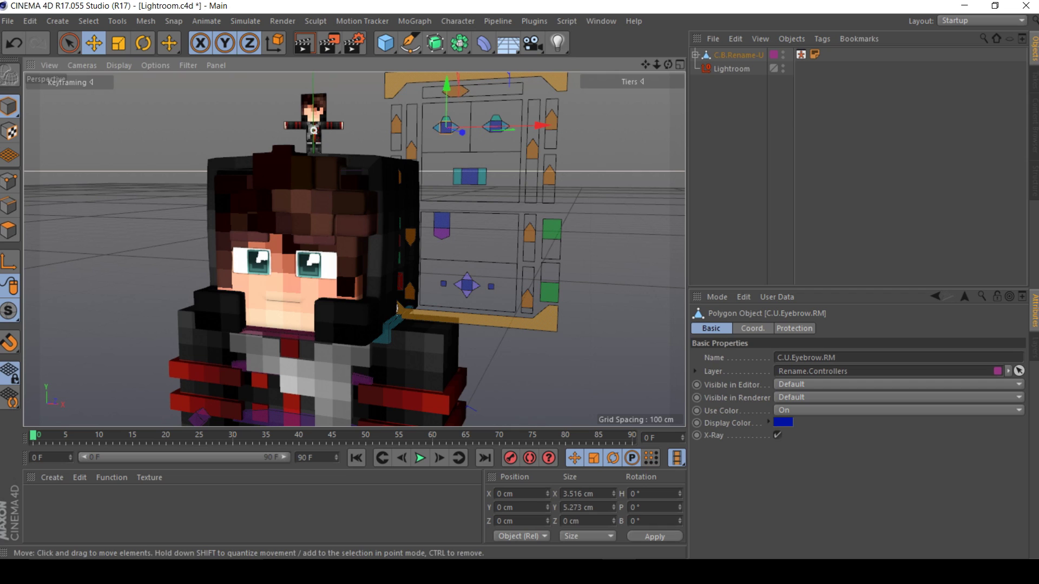
pyautogui.moveTo(446, 126)
pyautogui.mouseDown()
pyautogui.moveTo(448, 114)
pyautogui.moveTo(446, 126)
pyautogui.mouseUp()
pyautogui.click(496, 126)
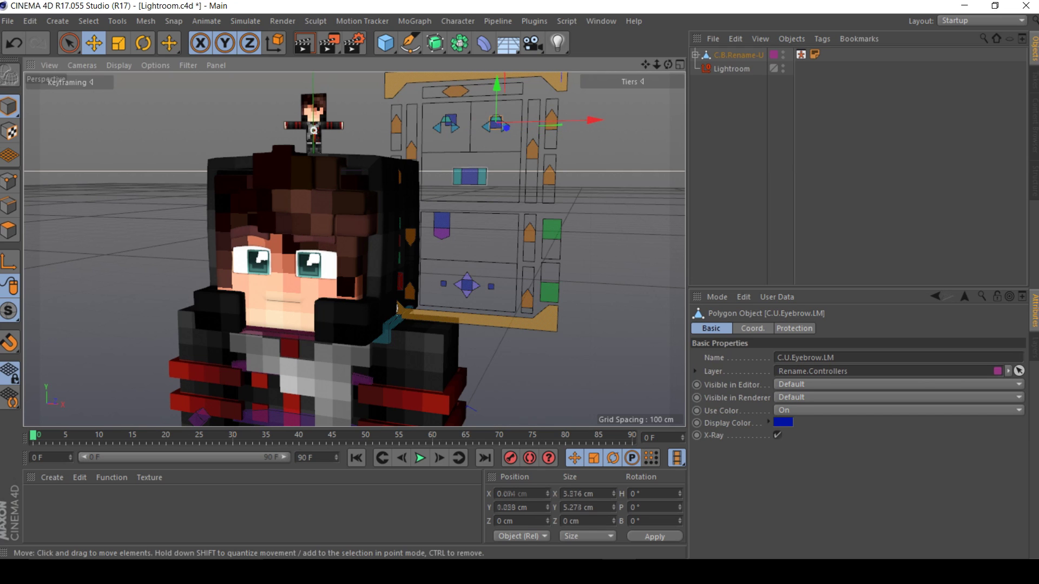
pyautogui.click(470, 177)
pyautogui.moveTo(469, 177)
pyautogui.mouseDown()
pyautogui.moveTo(457, 181)
pyautogui.moveTo(478, 182)
pyautogui.moveTo(467, 175)
pyautogui.mouseUp()
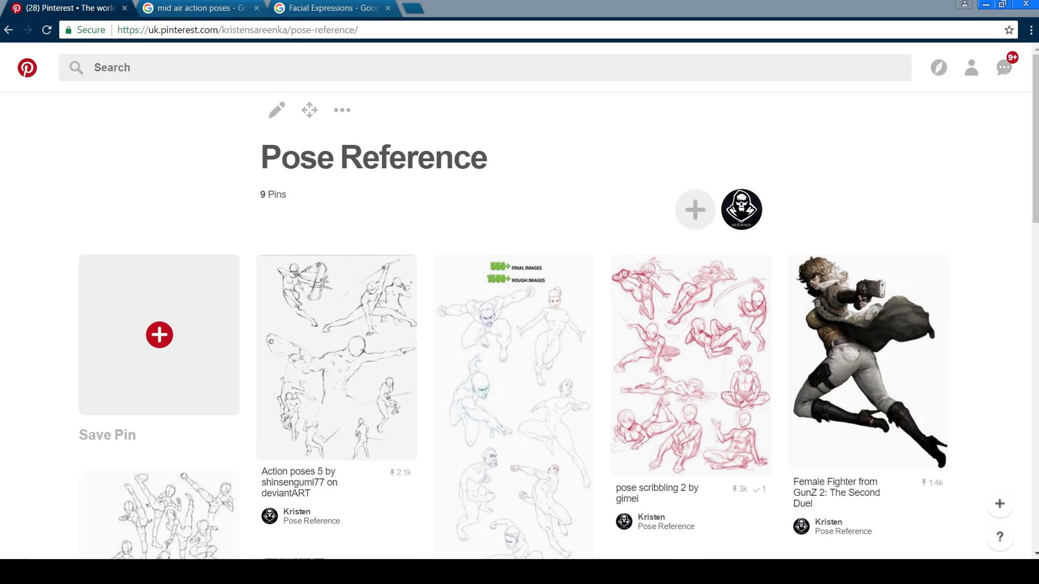
# Look through the action pose sketches on the Pinterest board Pose Reference in the browser
pyautogui.scroll(-4, 514, 324)
pyautogui.scroll(2, 514, 324)
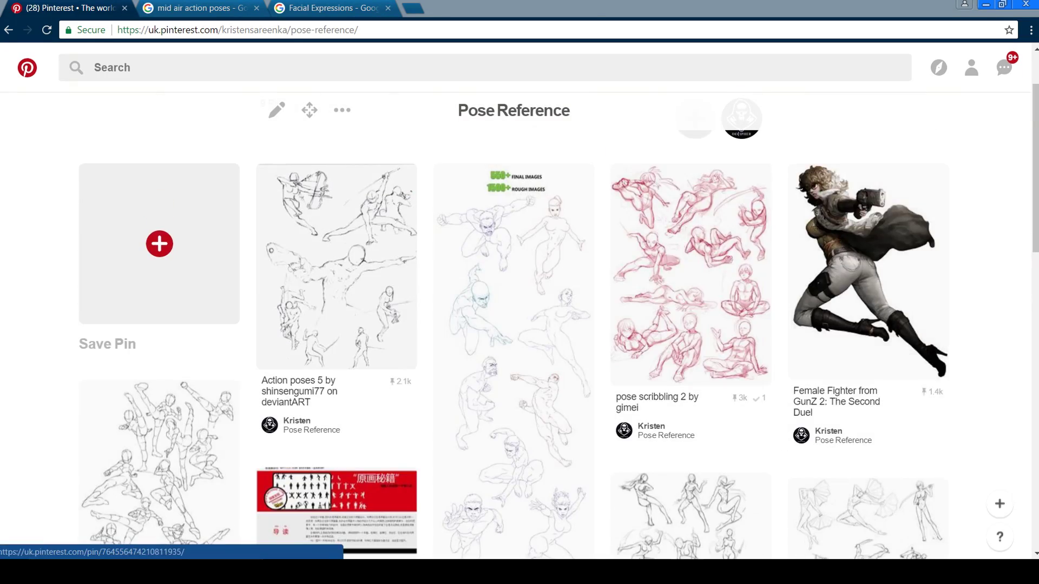
pyautogui.scroll(-10, 514, 346)
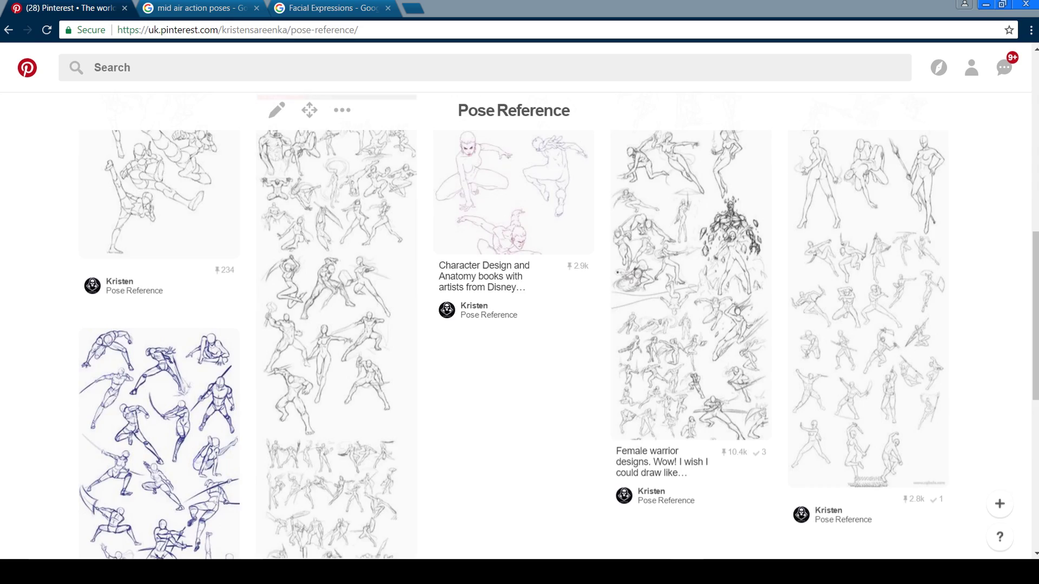
pyautogui.scroll(-4, 163, 346)
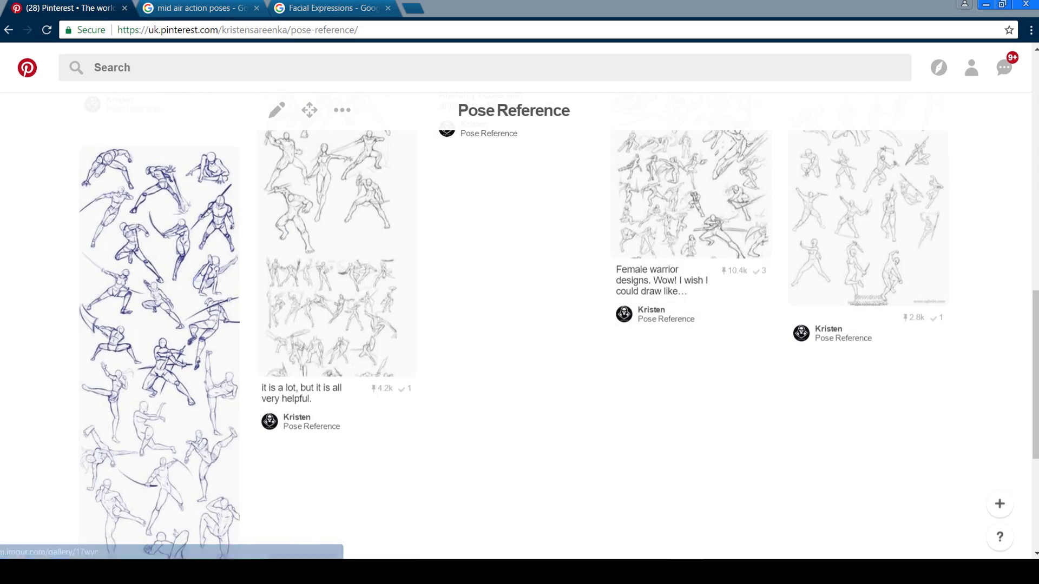
pyautogui.scroll(9, 514, 325)
pyautogui.scroll(-1, 513, 325)
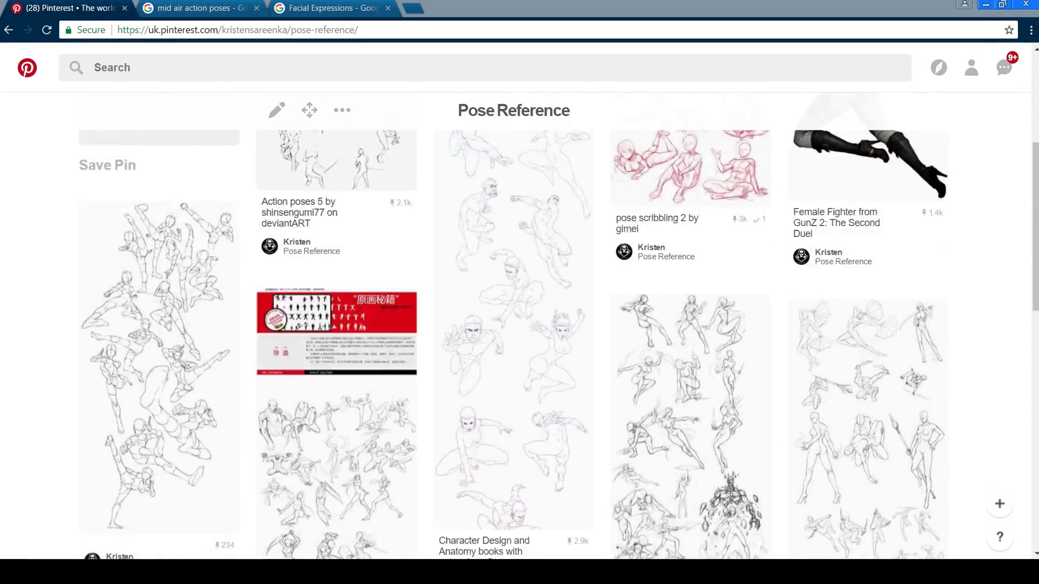
pyautogui.scroll(-3, 514, 325)
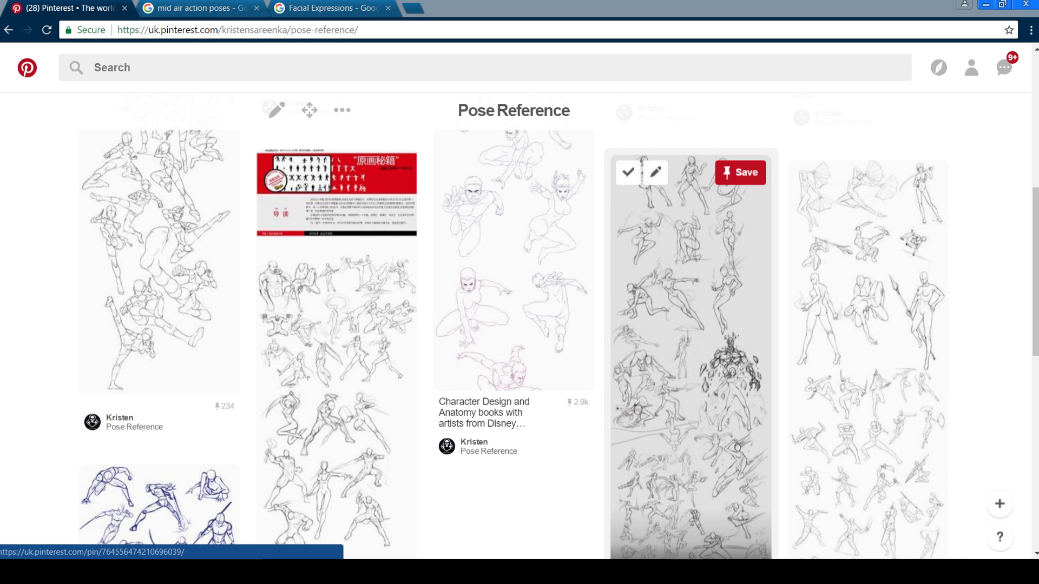
pyautogui.scroll(2, 159, 325)
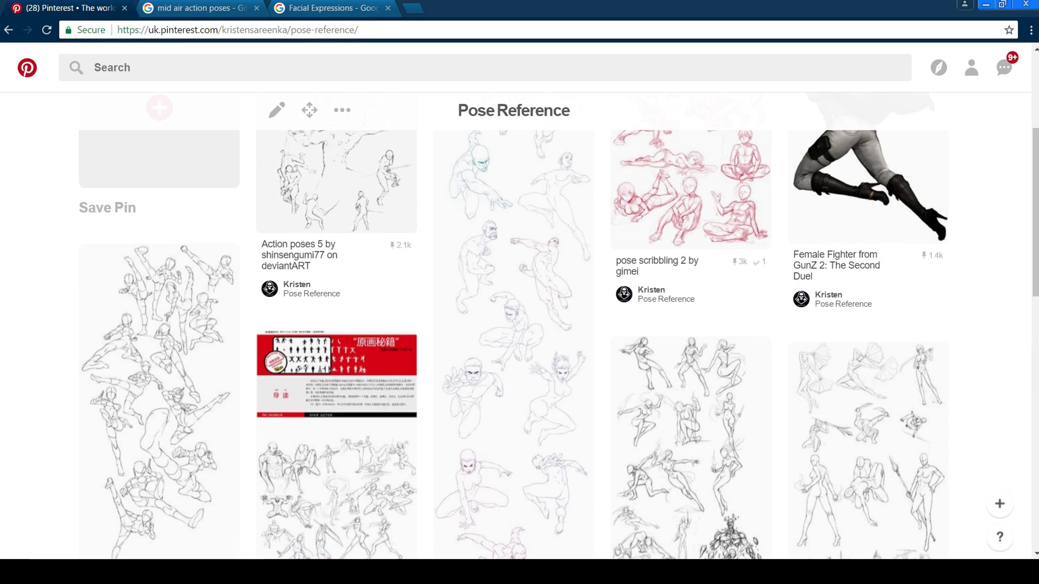
# Search Pinterest for "Action Poses" and browse the resulting pins for reference poses
pyautogui.click(157, 67)
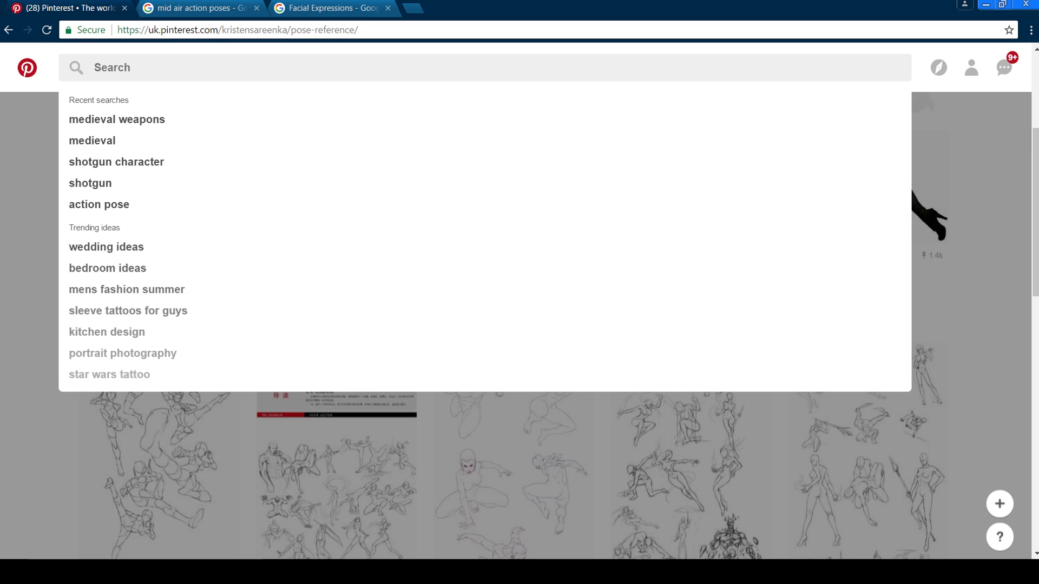
pyautogui.write('Action Poses')
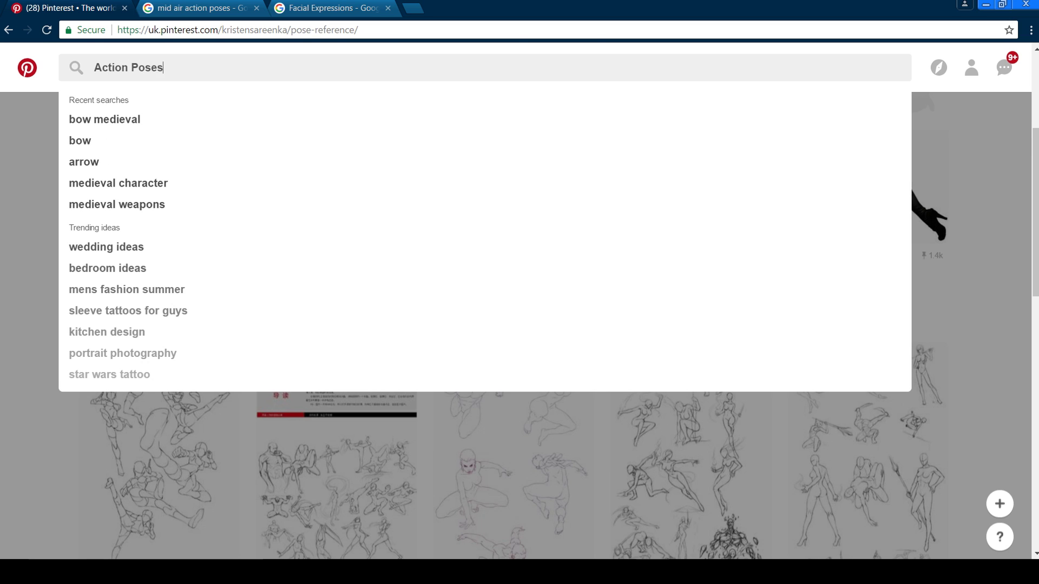
pyautogui.press('Return')
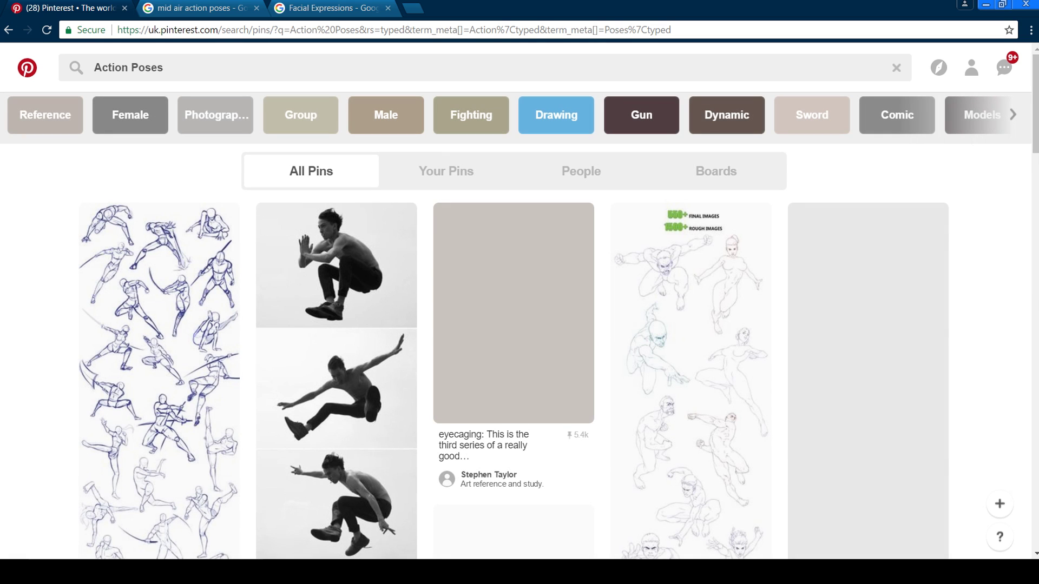
pyautogui.scroll(-15, 690, 324)
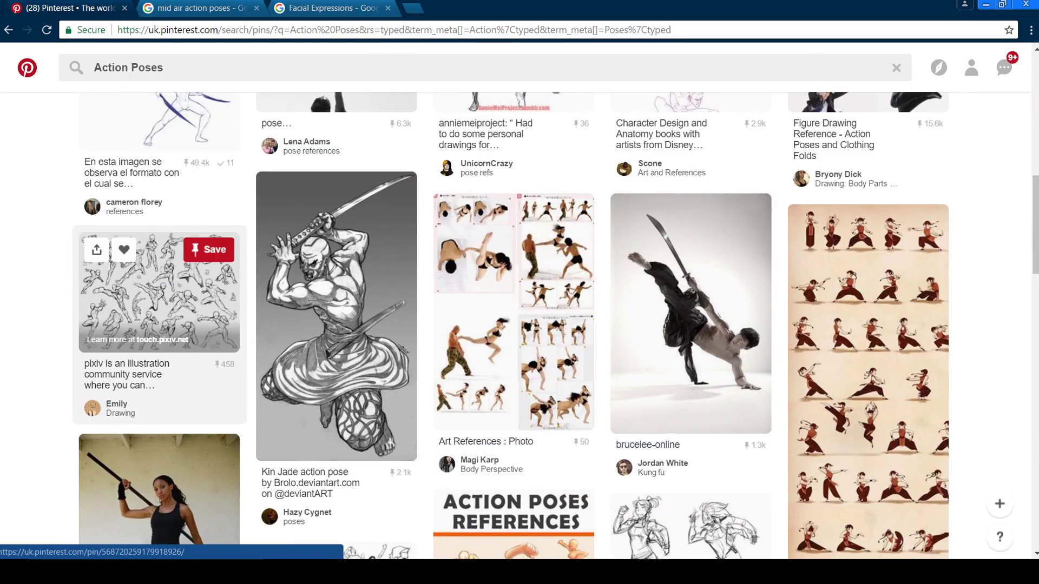
# Browse further through the "Action Poses" pins for body pose references
pyautogui.scroll(-3, 335, 271)
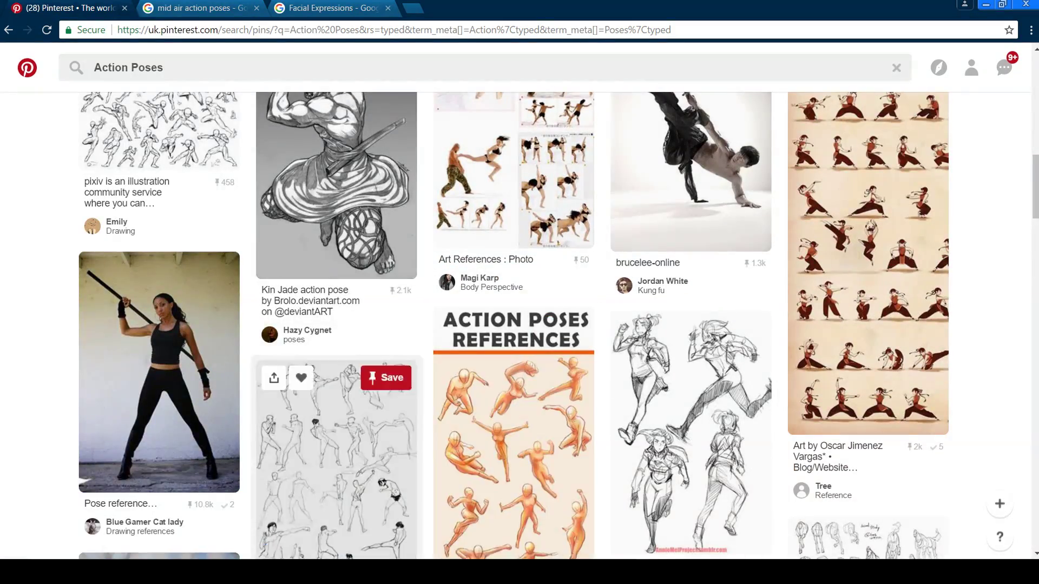
pyautogui.scroll(-5, 514, 324)
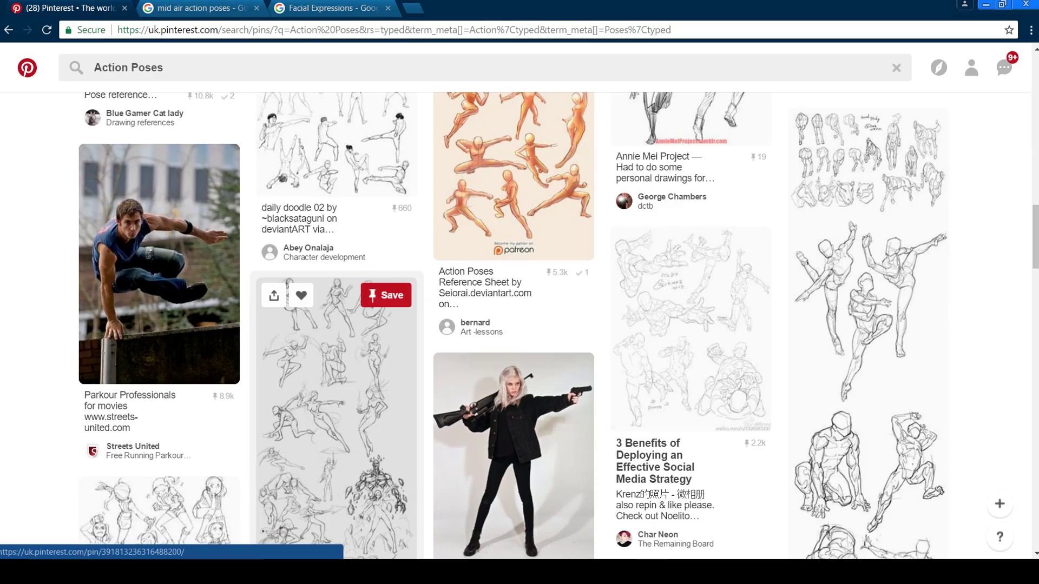
pyautogui.scroll(-6, 690, 335)
pyautogui.scroll(-6, 690, 336)
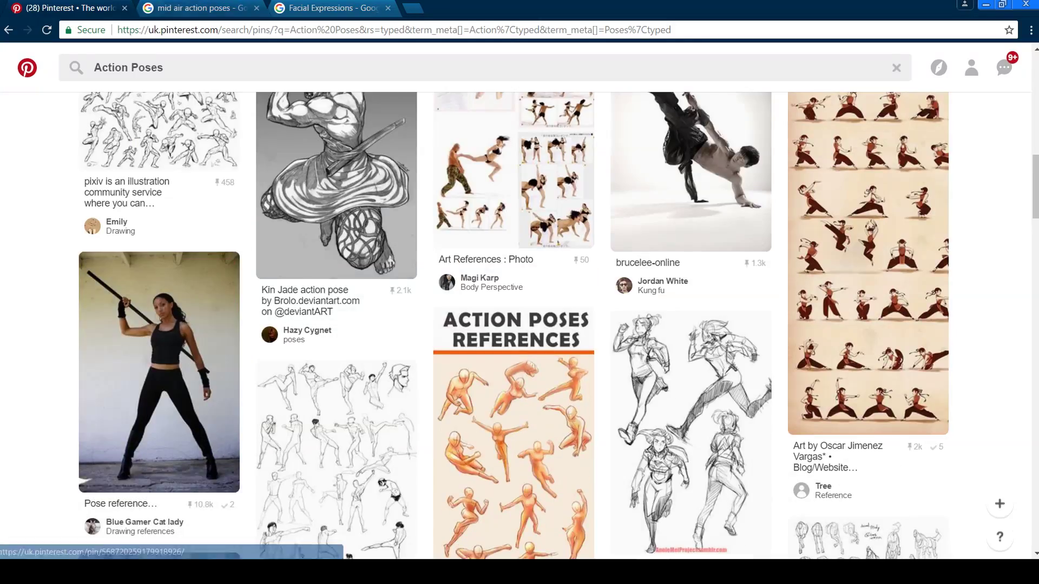
# Preview the bow shot, the jump series and the neighbouring pose sheet in the Google image results for "mid air action poses"
pyautogui.click(195, 7)
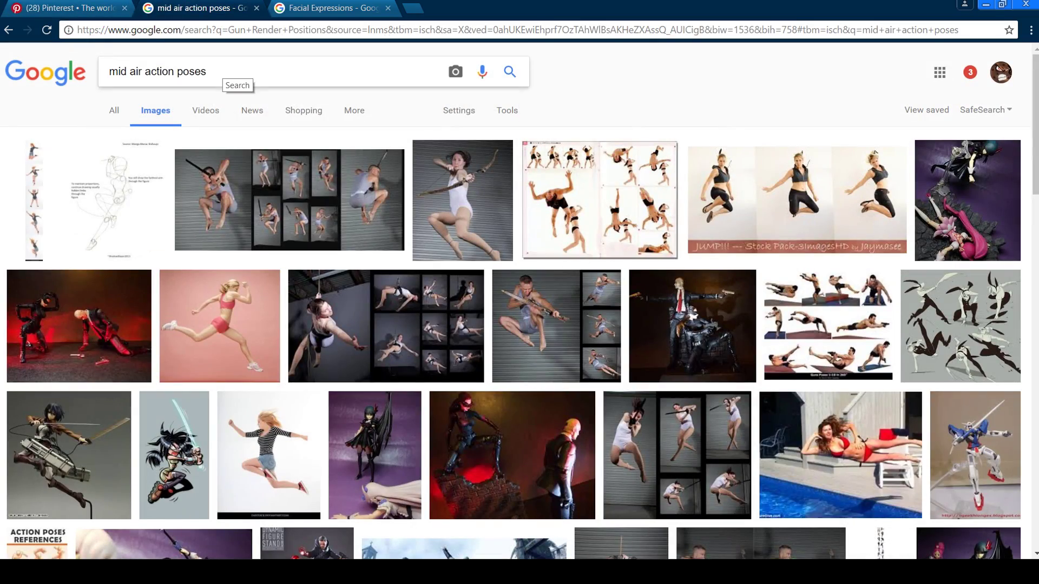
pyautogui.click(462, 200)
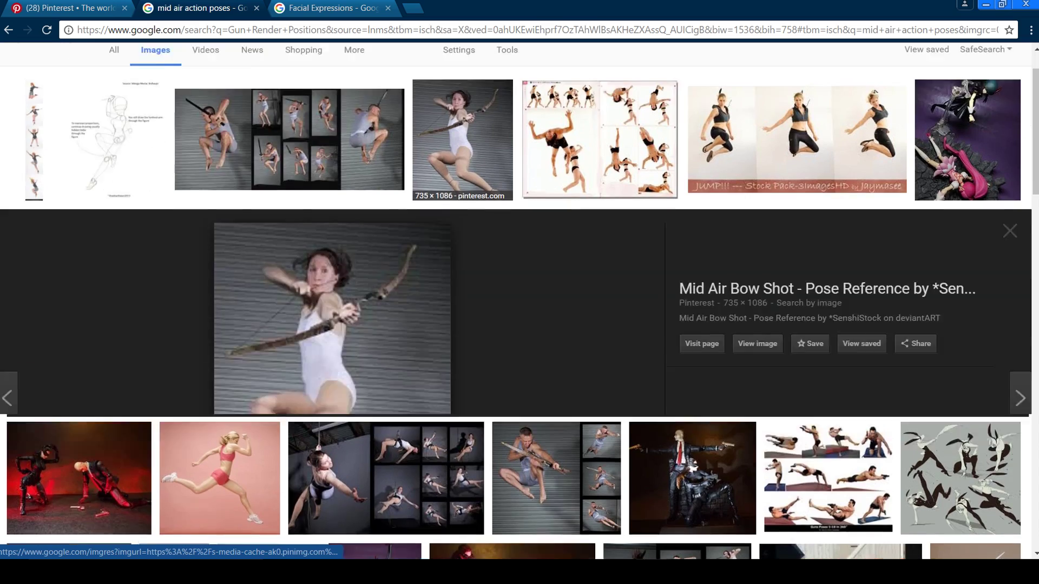
pyautogui.click(797, 89)
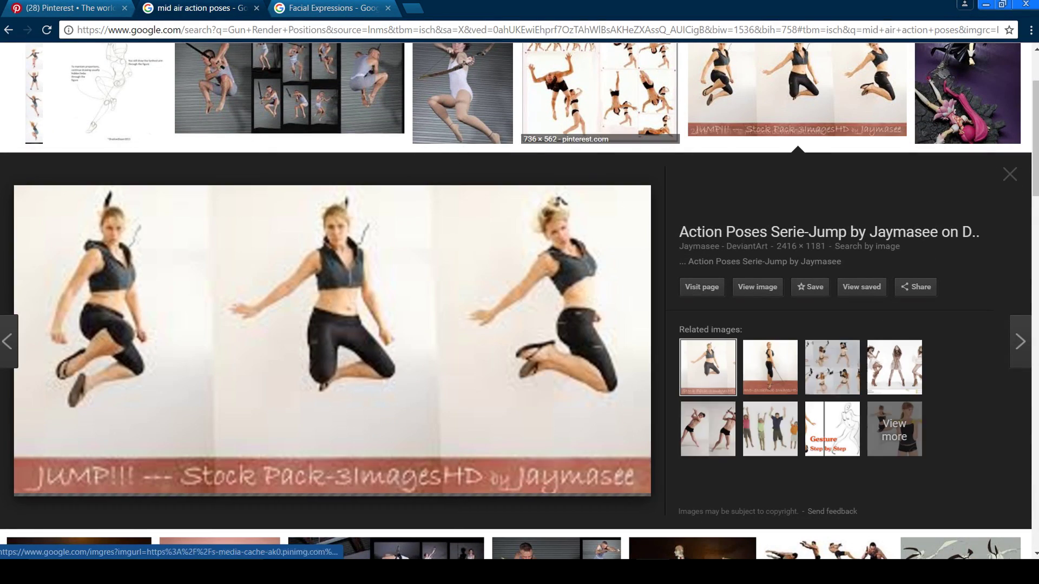
pyautogui.click(599, 92)
# Look through the Google image results for "Facial Expressions" as face references
pyautogui.click(332, 8)
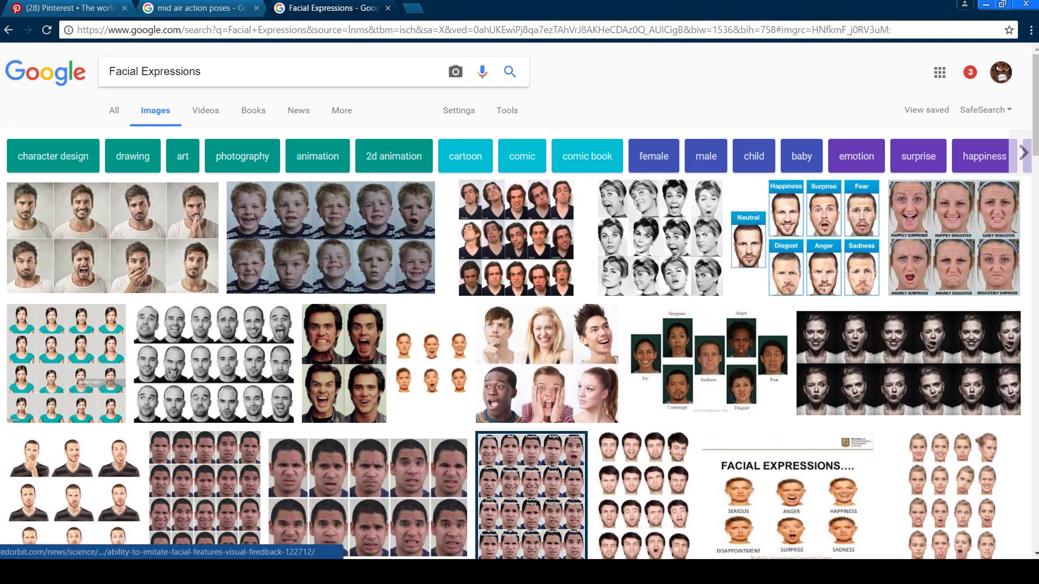
pyautogui.scroll(-5, 547, 368)
pyautogui.scroll(-10, 519, 324)
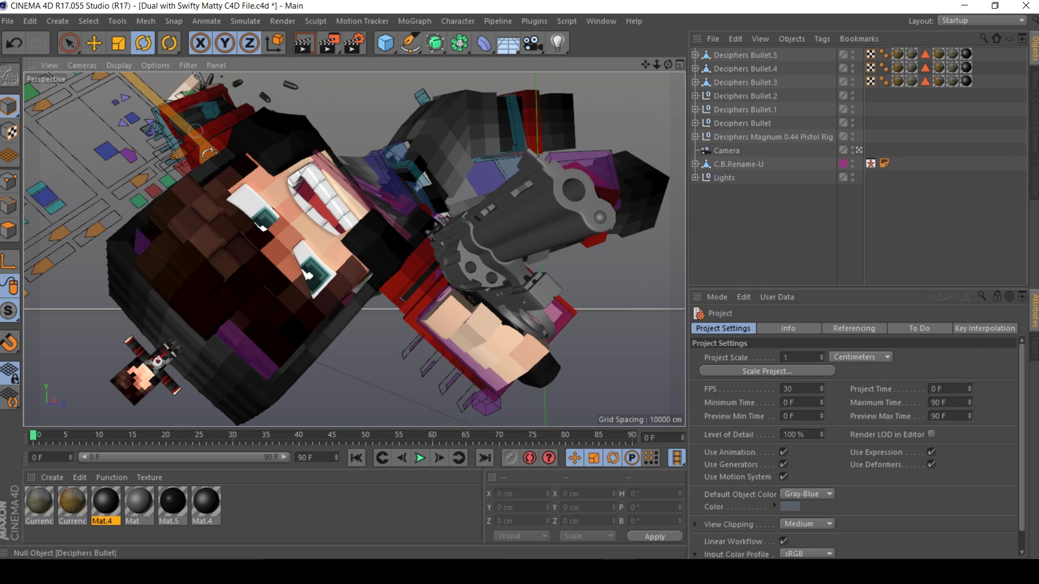
# Switch to Cinema 4D, leave the scene camera's view and examine the character's face up close beside the face control board
pyautogui.click(858, 150)
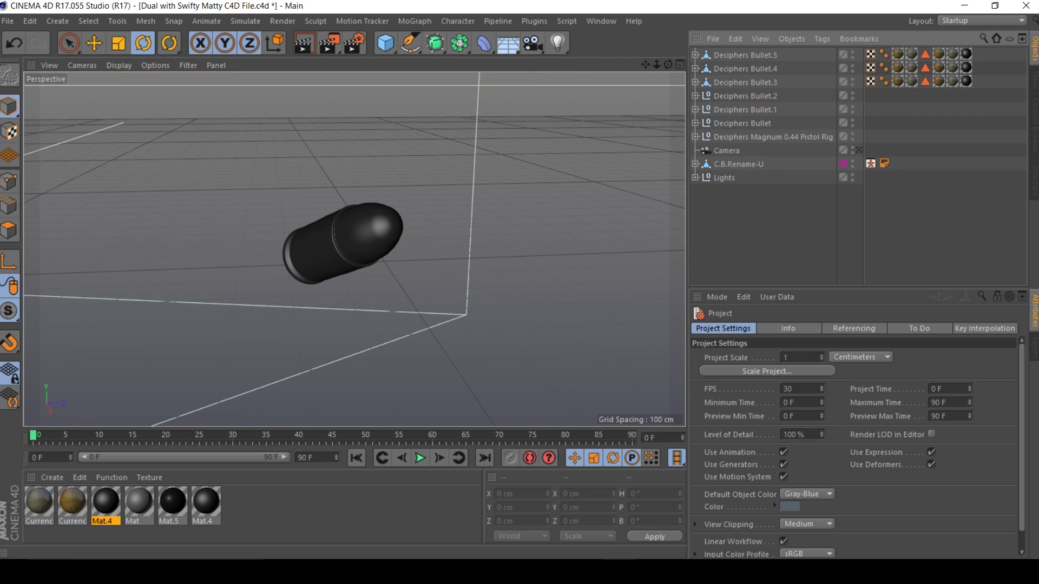
pyautogui.moveTo(646, 64); pyautogui.dragTo(627, 74)
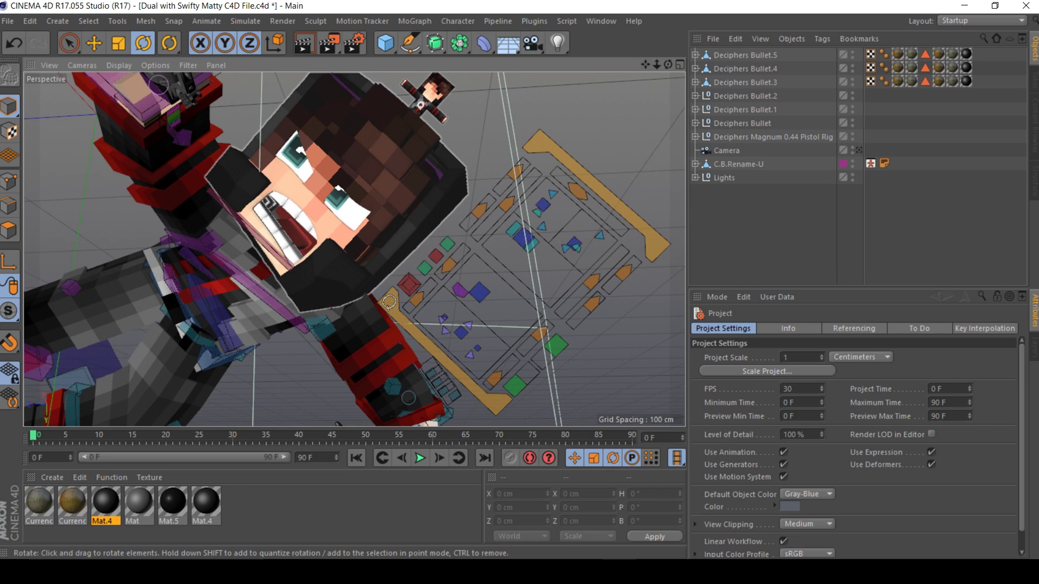
pyautogui.scroll(12, 297, 212)
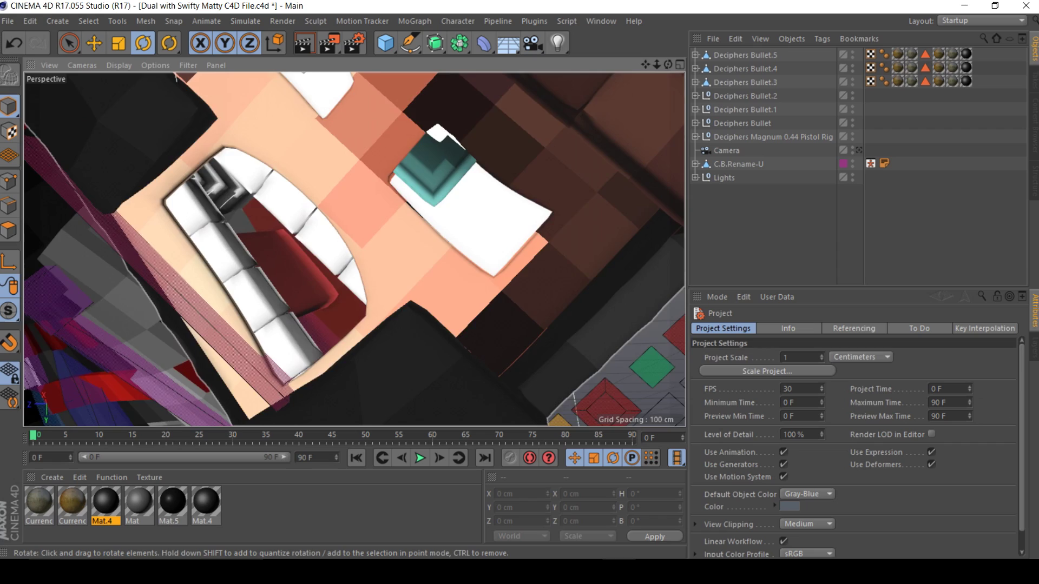
pyautogui.scroll(-5, 441, 317)
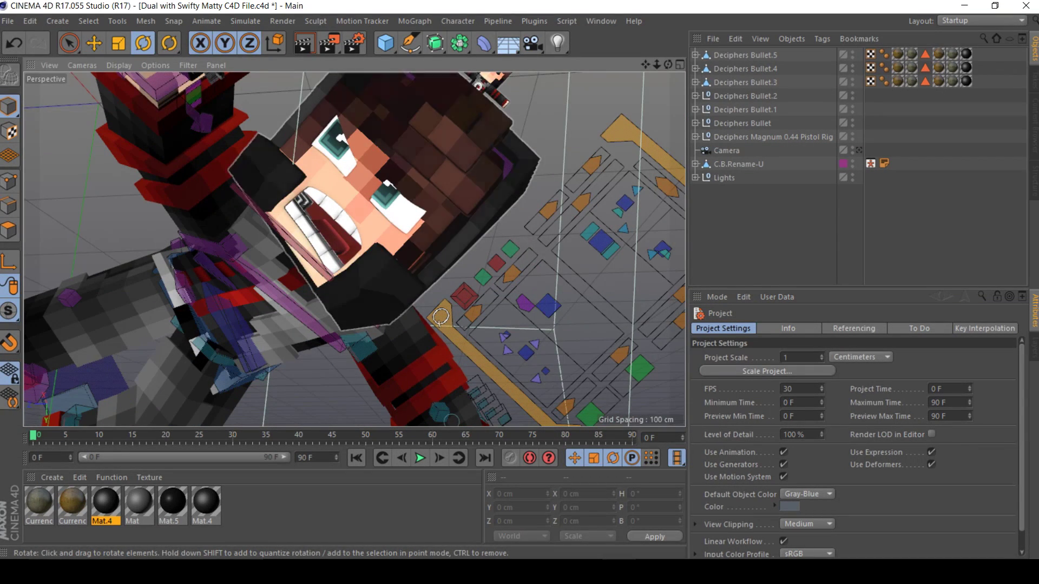
pyautogui.keyDown('alt'); pyautogui.moveTo(352, 212); pyautogui.dragTo(332, 204, button='middle'); pyautogui.keyUp('alt')
# Select the green controller near the outer edge of the face control board with the Move tool, then clear the selection
pyautogui.click(422, 310)
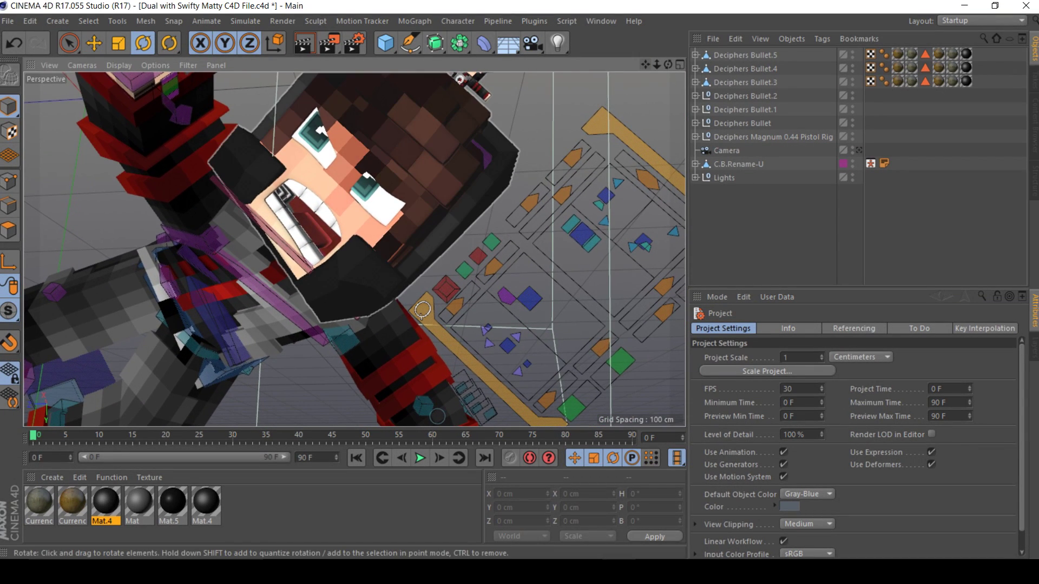
pyautogui.click(621, 361)
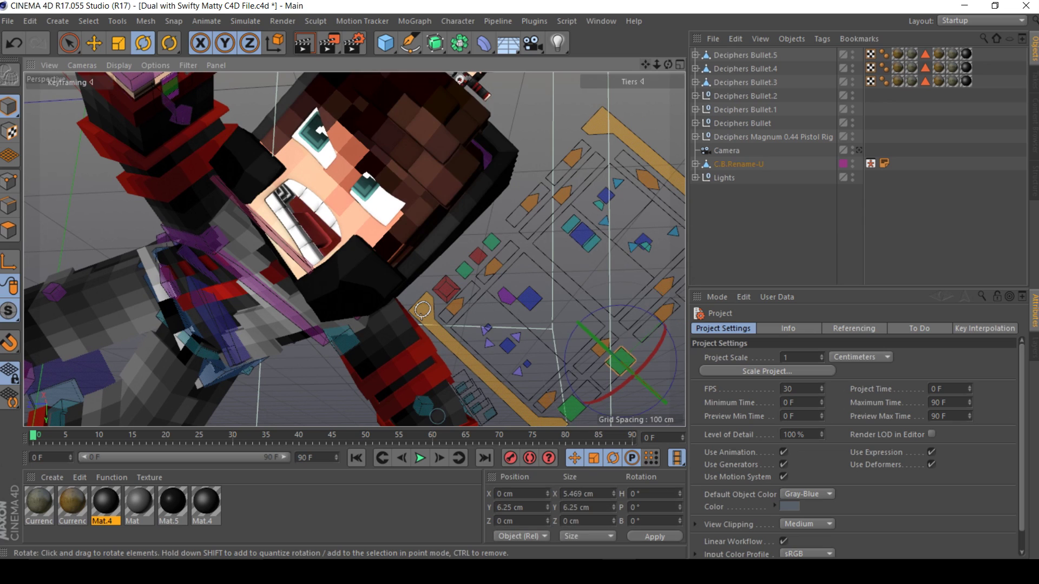
pyautogui.click(94, 42)
pyautogui.moveTo(671, 312)
pyautogui.mouseDown()
pyautogui.moveTo(655, 327)
pyautogui.moveTo(672, 312)
pyautogui.mouseUp()
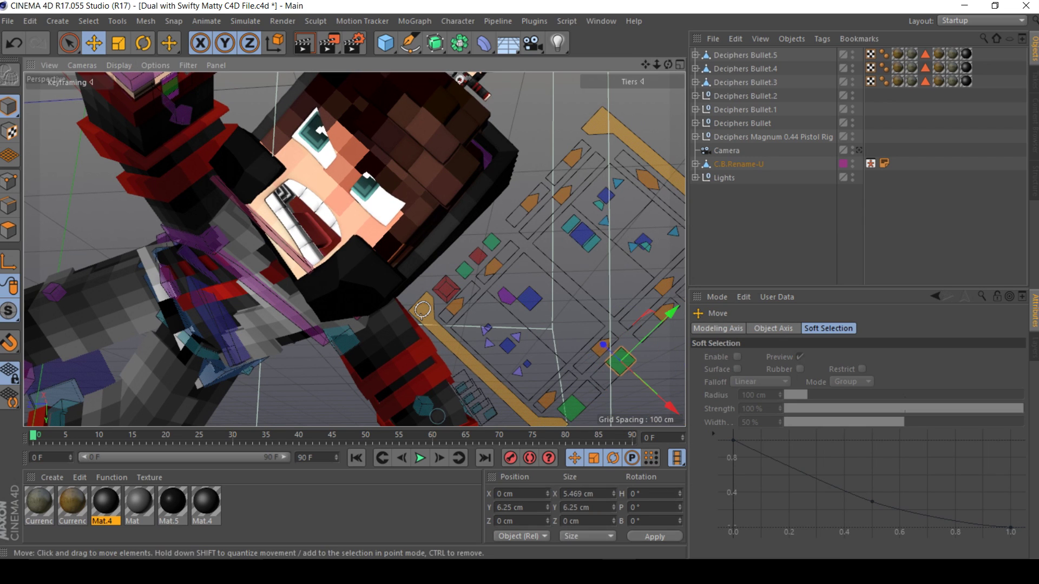
pyautogui.click(622, 276)
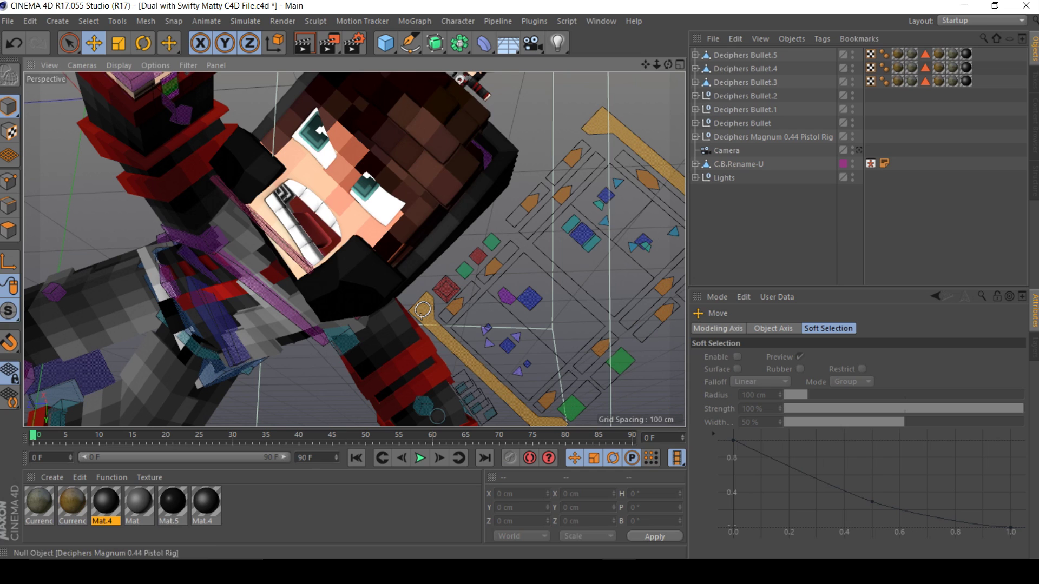
# Select the rig's body customization controller, check its Tiers list and go to the Mouth settings in its face attributes
pyautogui.click(422, 310)
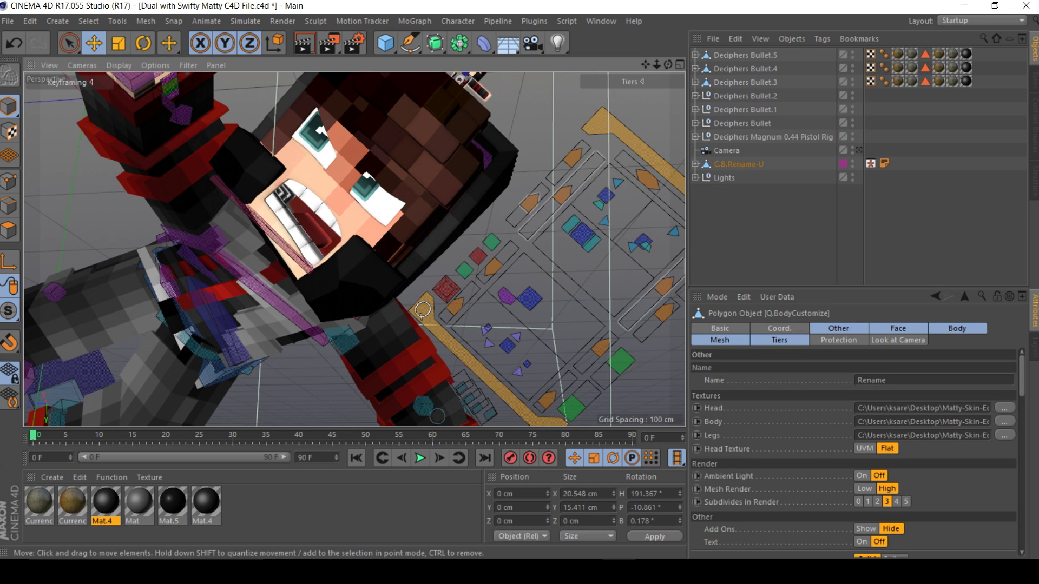
pyautogui.click(641, 81)
pyautogui.moveTo(645, 64); pyautogui.dragTo(643, 64)
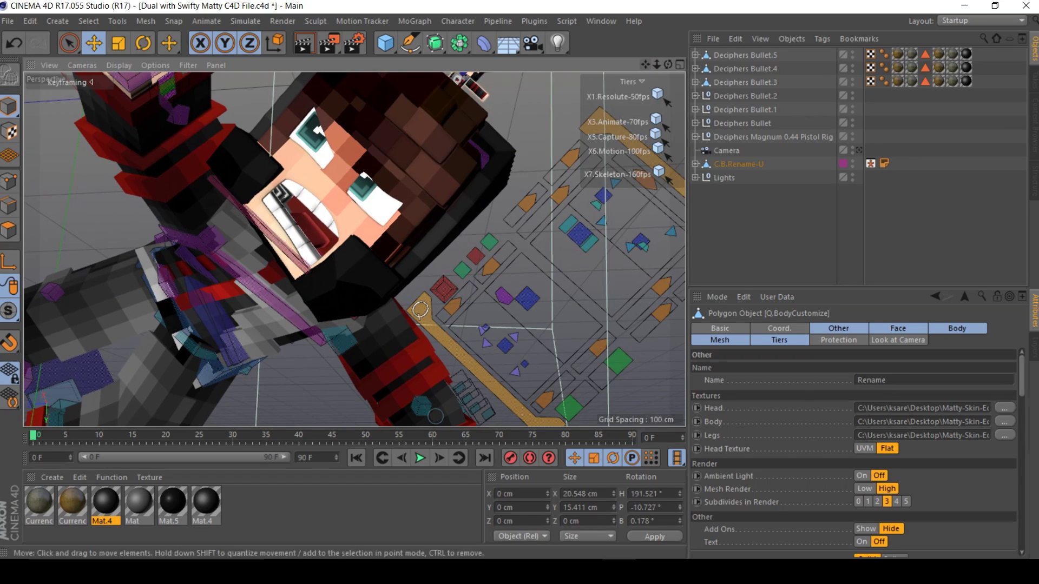
pyautogui.click(642, 82)
pyautogui.scroll(-1, 854, 454)
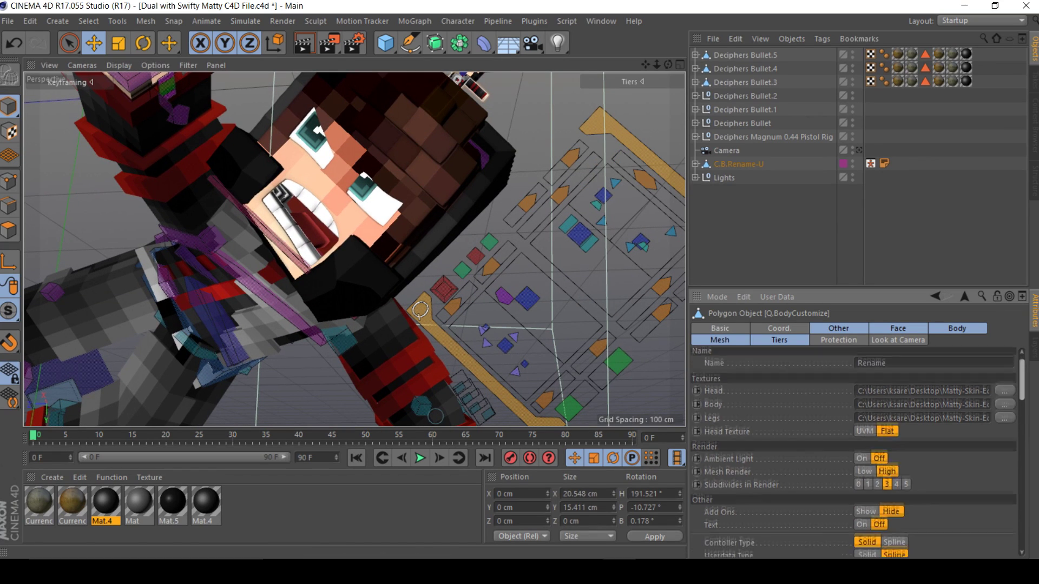
pyautogui.scroll(-5, 854, 454)
pyautogui.scroll(5, 853, 455)
pyautogui.scroll(-3, 853, 454)
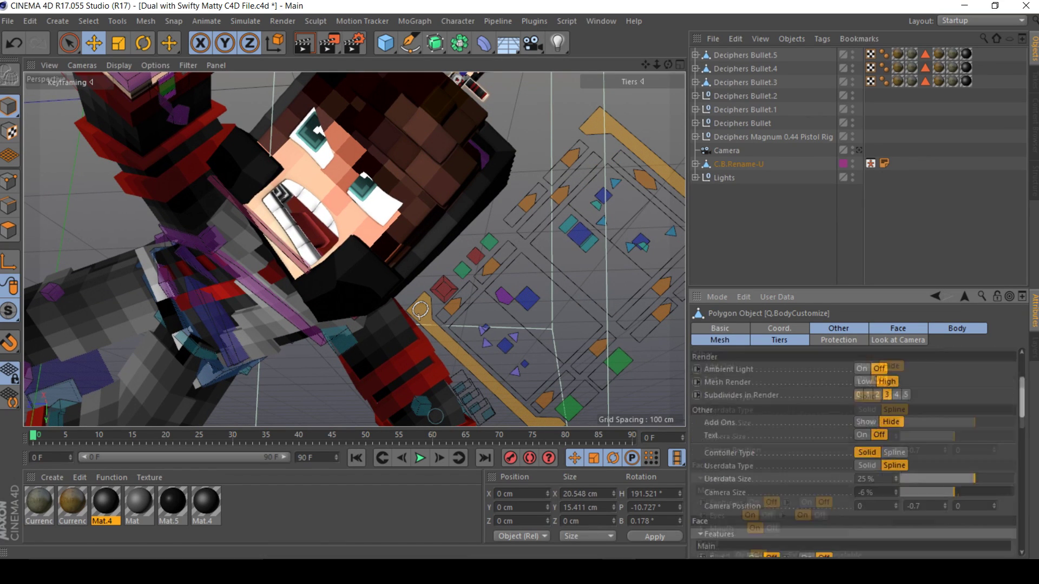
pyautogui.scroll(-4, 855, 454)
pyautogui.scroll(-1, 855, 454)
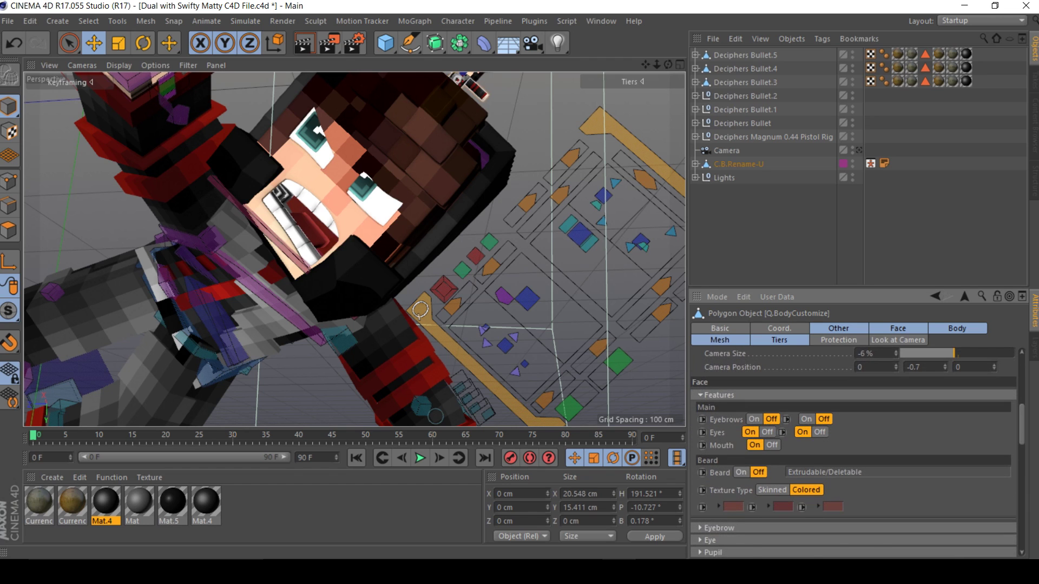
pyautogui.scroll(-9, 854, 455)
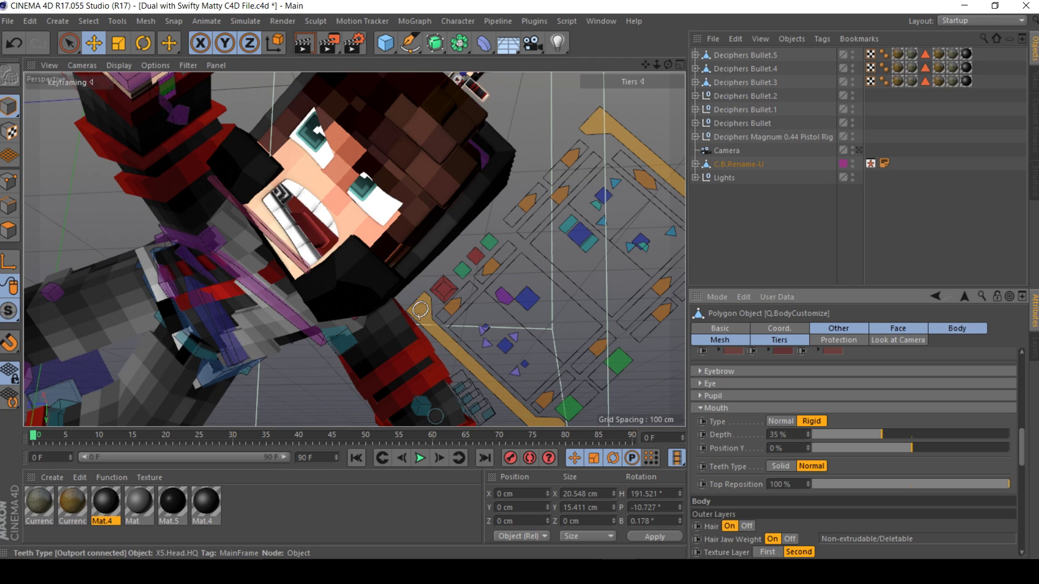
# Compare the Solid and Normal teeth types on the character's mouth, ending on Normal
pyautogui.click(780, 467)
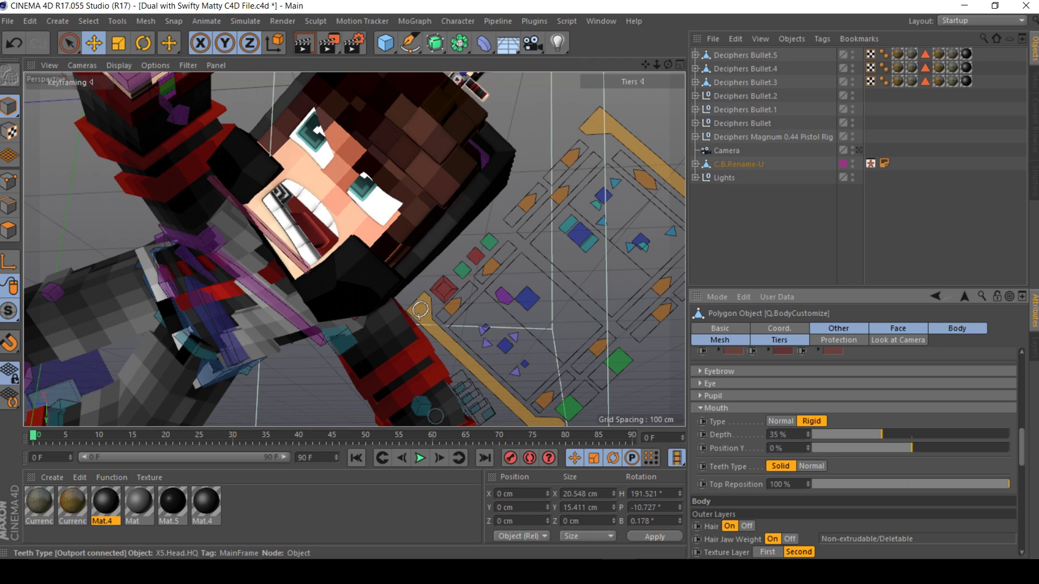
pyautogui.click(811, 466)
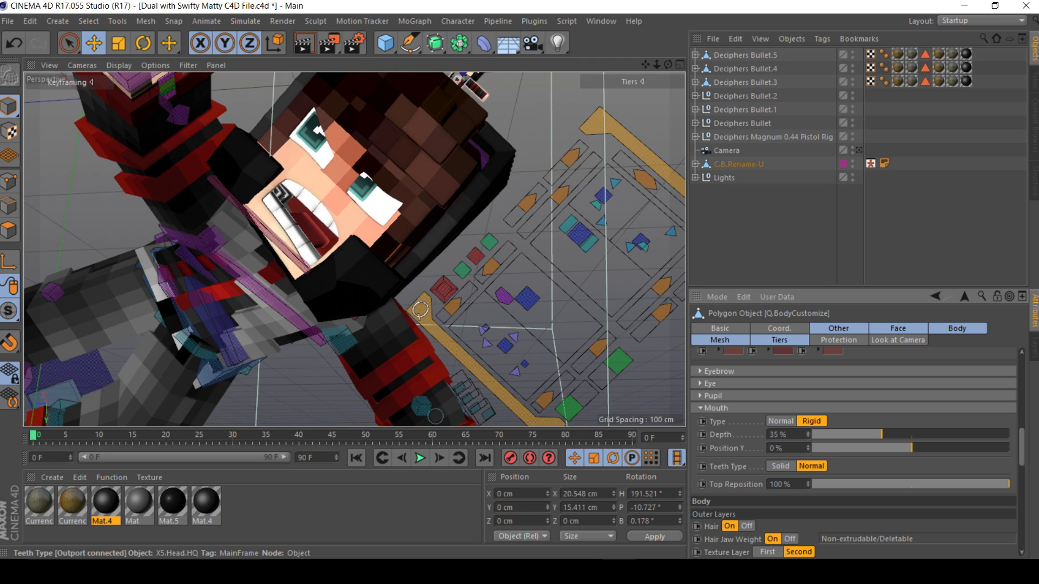
pyautogui.click(780, 466)
pyautogui.click(811, 466)
pyautogui.click(780, 467)
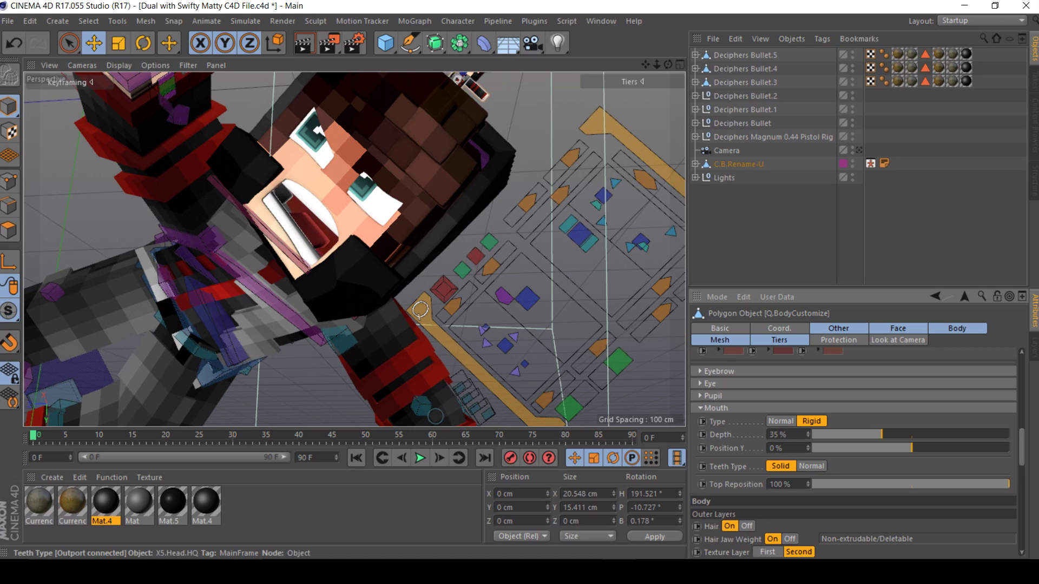
pyautogui.click(810, 466)
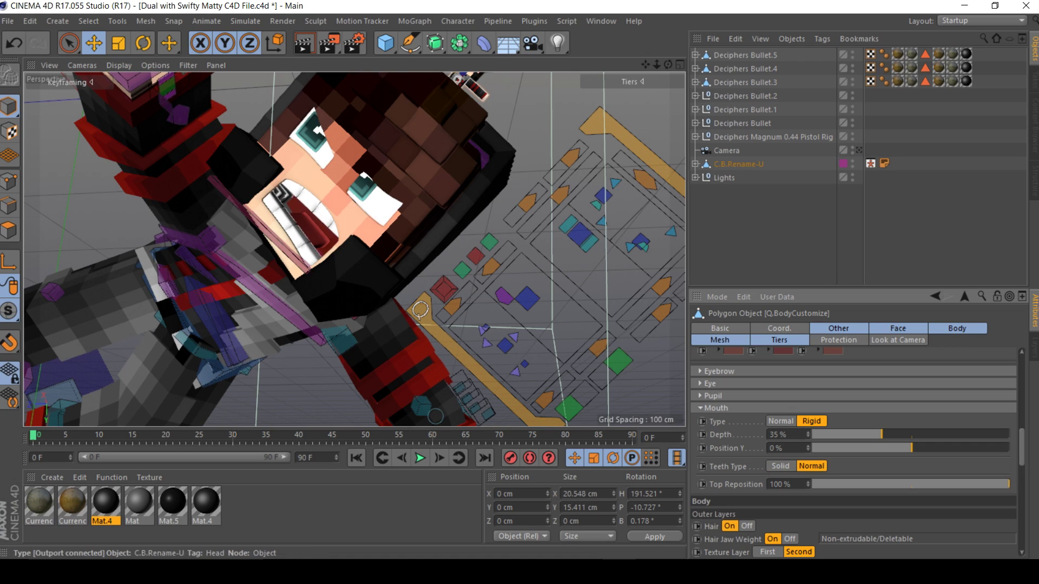
# Try the Normal mouth type on the face and restore the type to Rigid
pyautogui.click(780, 421)
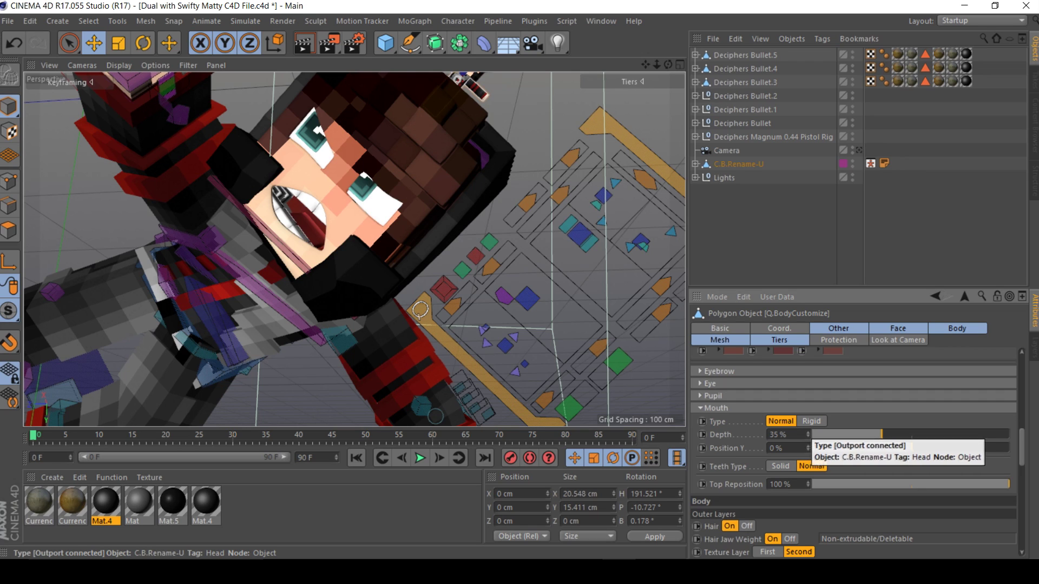
pyautogui.click(811, 421)
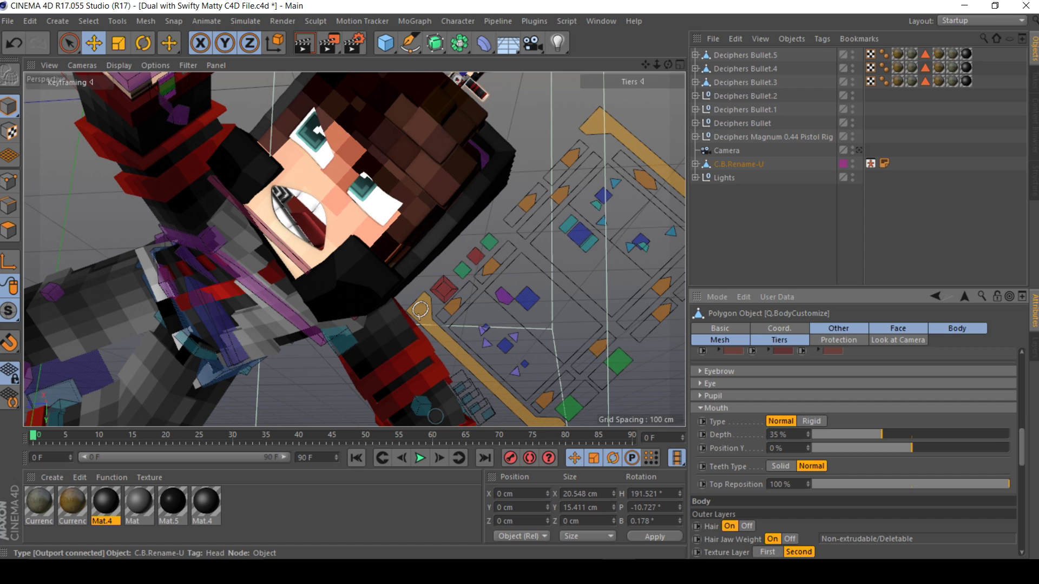
pyautogui.click(810, 421)
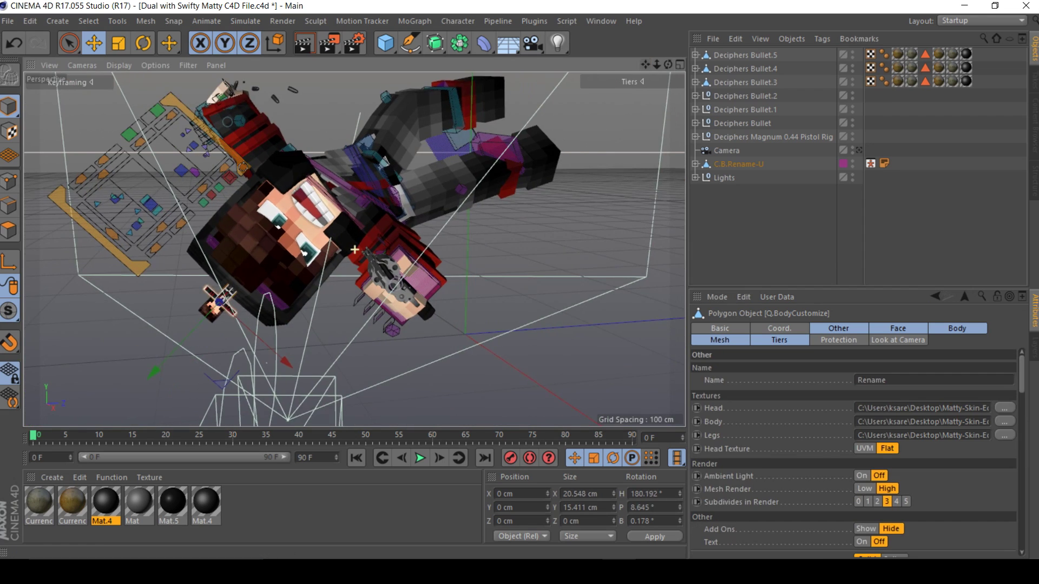
# Check the rig's Tiers list, inspect the whole posed character from around the scene and compare it with the scene camera's view
pyautogui.click(630, 81)
pyautogui.click(632, 82)
pyautogui.moveTo(668, 65); pyautogui.dragTo(779, 87)
pyautogui.keyDown('alt'); pyautogui.moveTo(355, 249); pyautogui.dragTo(354, 249); pyautogui.keyUp('alt')
pyautogui.moveTo(668, 64); pyautogui.dragTo(622, 108)
pyautogui.keyDown('alt'); pyautogui.moveTo(355, 249); pyautogui.dragTo(354, 249); pyautogui.keyUp('alt')
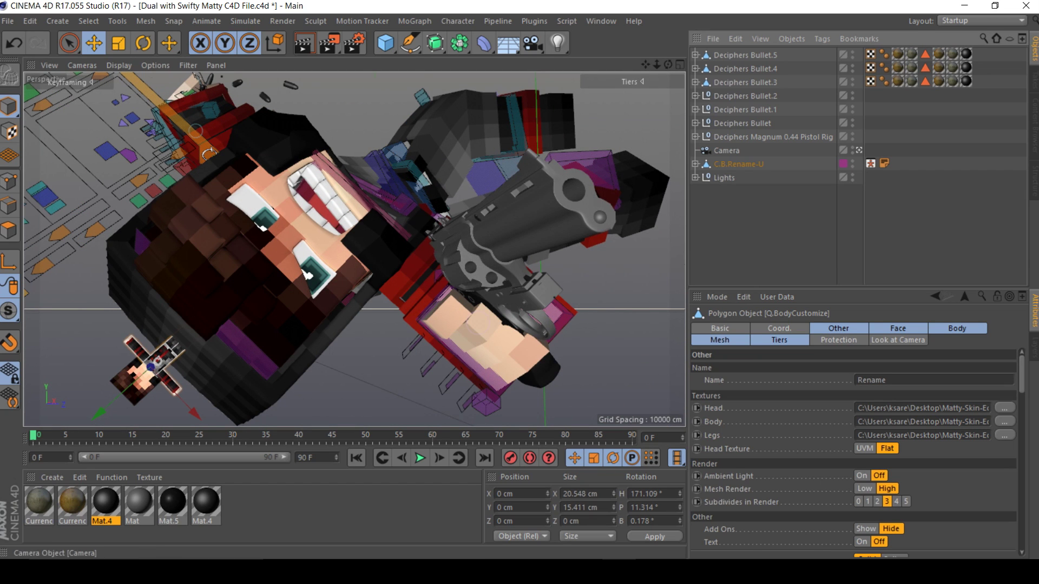
pyautogui.click(858, 151)
pyautogui.click(858, 150)
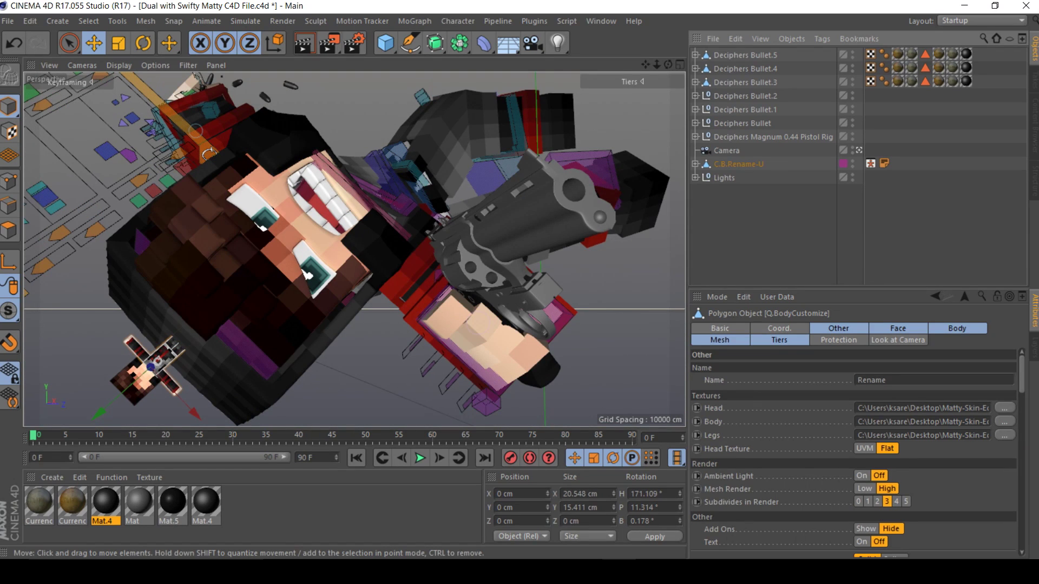
# Try scaling the character's right leg mesh along its Y axis, undo it, and leave both legs deselected
pyautogui.click(307, 275)
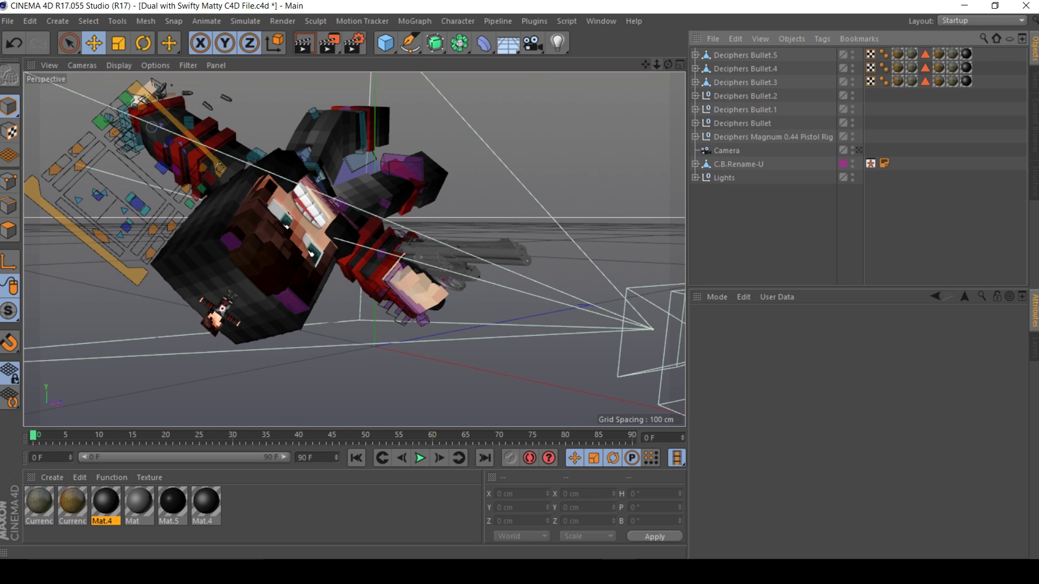
pyautogui.moveTo(668, 64); pyautogui.dragTo(543, 79)
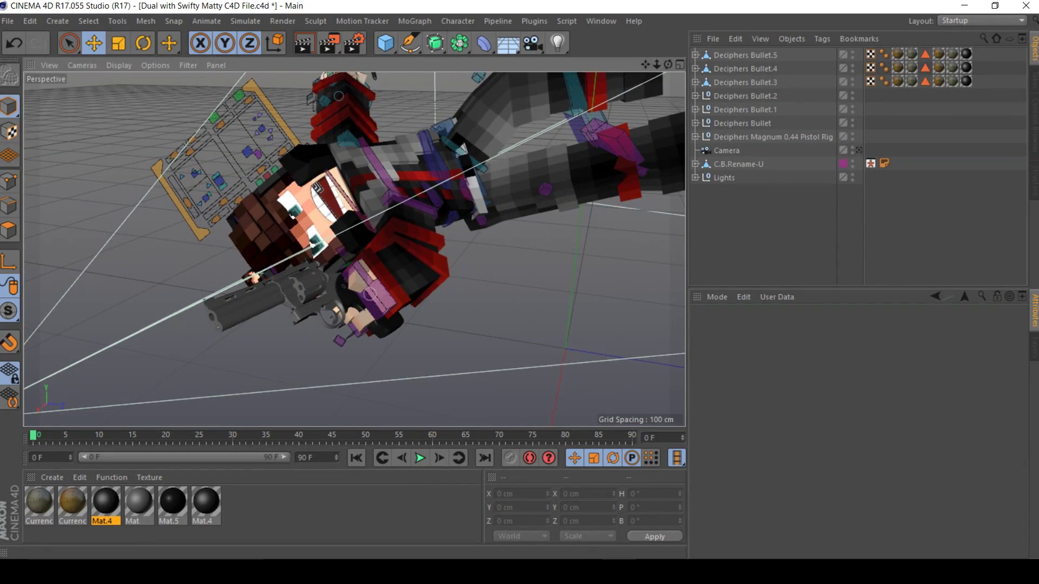
pyautogui.moveTo(645, 65); pyautogui.dragTo(580, 130)
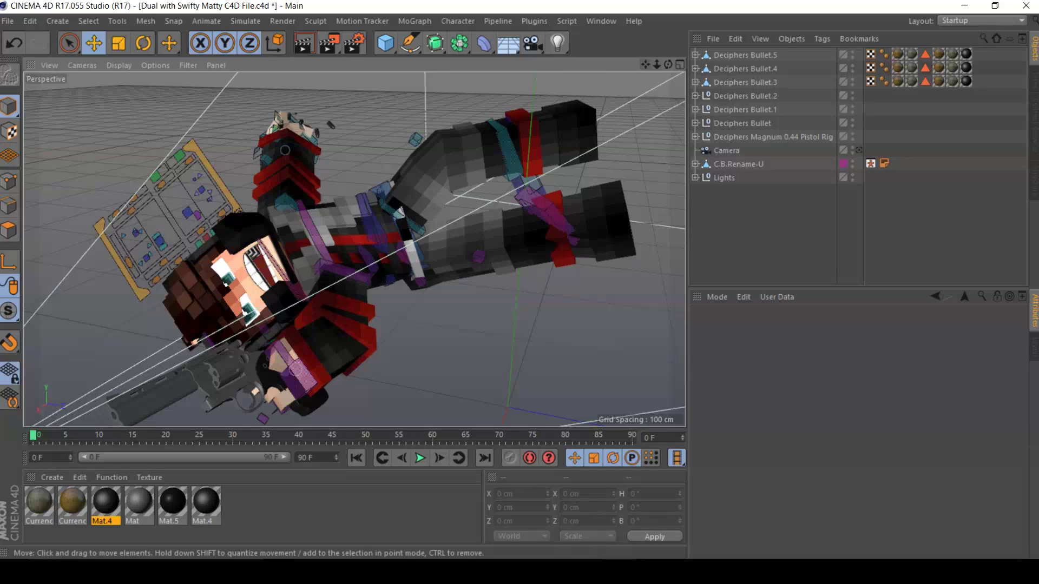
pyautogui.click(527, 235)
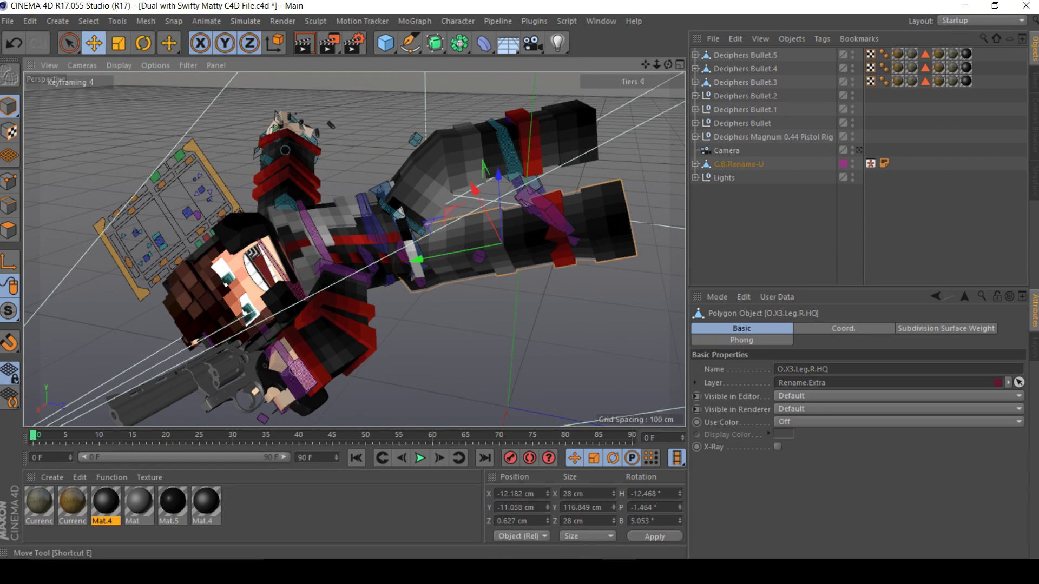
pyautogui.click(118, 44)
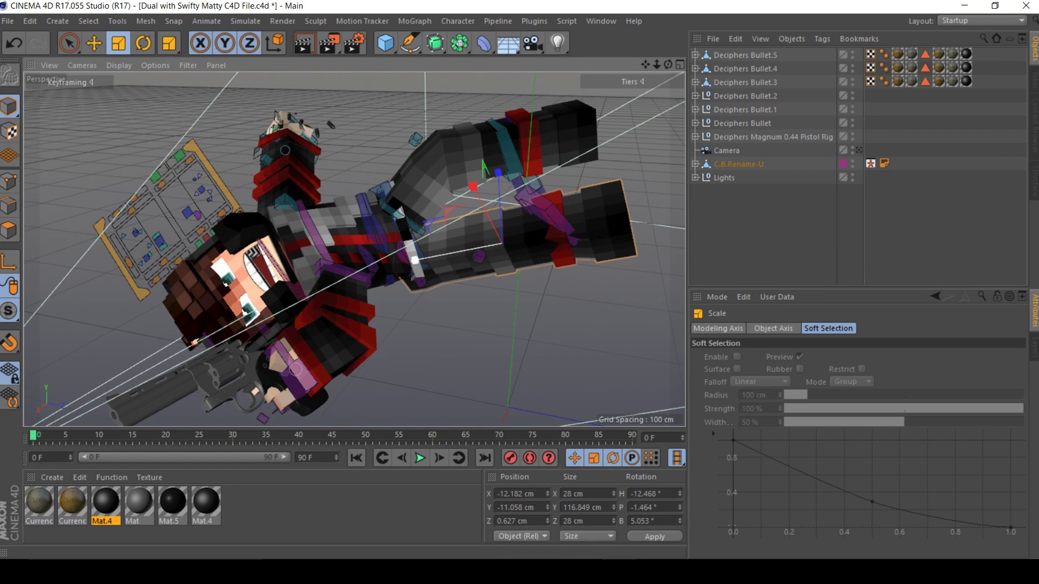
pyautogui.moveTo(415, 260); pyautogui.dragTo(476, 247)
pyautogui.hotkey('ctrl', 'z')
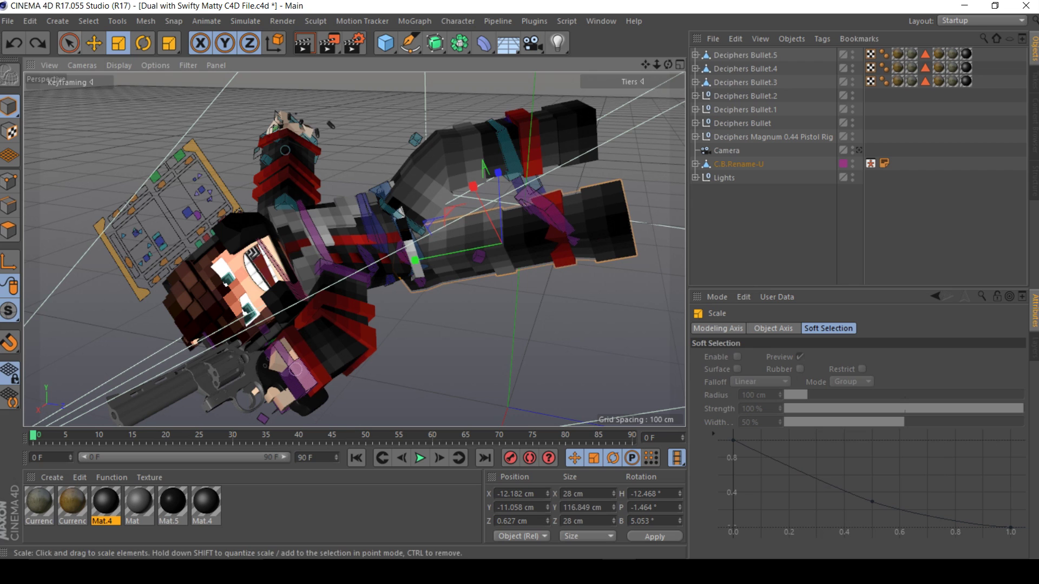
pyautogui.click(95, 43)
pyautogui.click(557, 133)
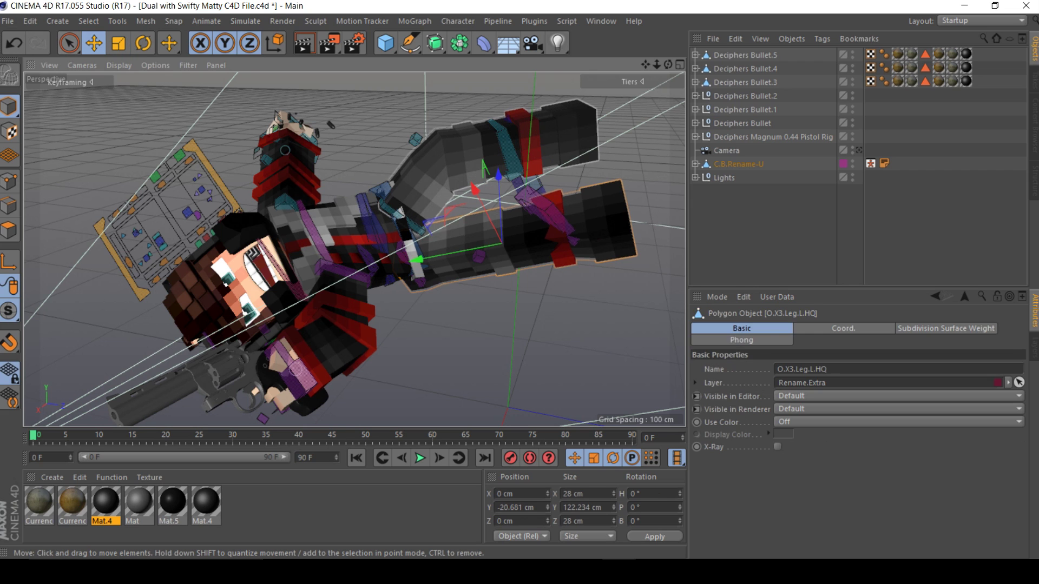
pyautogui.click(633, 146)
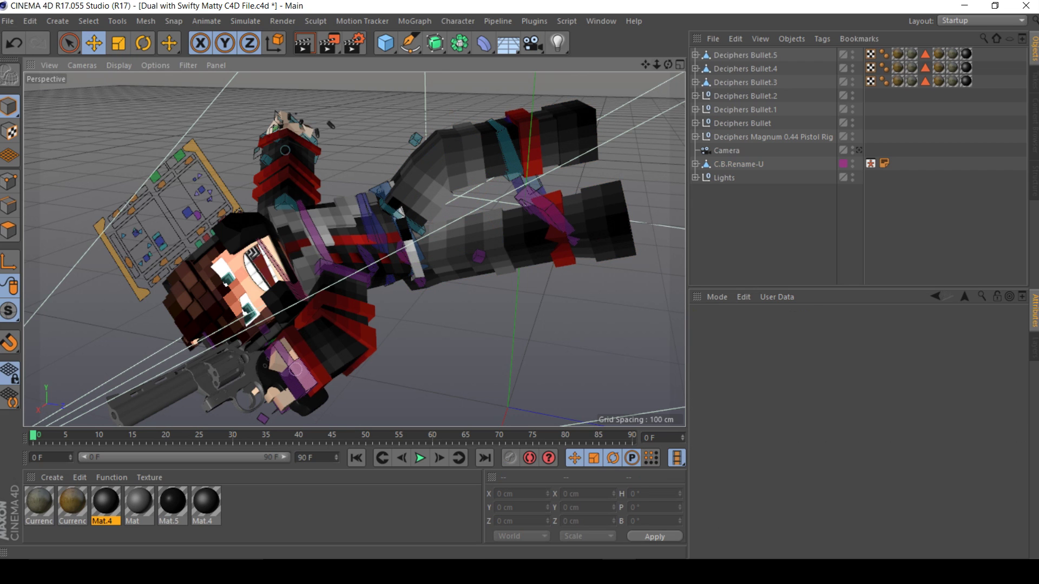
# Inspect the posed character from the side and compare it with the view through the scene camera
pyautogui.scroll(-3, 354, 249)
pyautogui.scroll(4, 354, 249)
pyautogui.moveTo(668, 64); pyautogui.dragTo(663, 108)
pyautogui.keyDown('alt'); pyautogui.moveTo(354, 249); pyautogui.dragTo(395, 244); pyautogui.keyUp('alt')
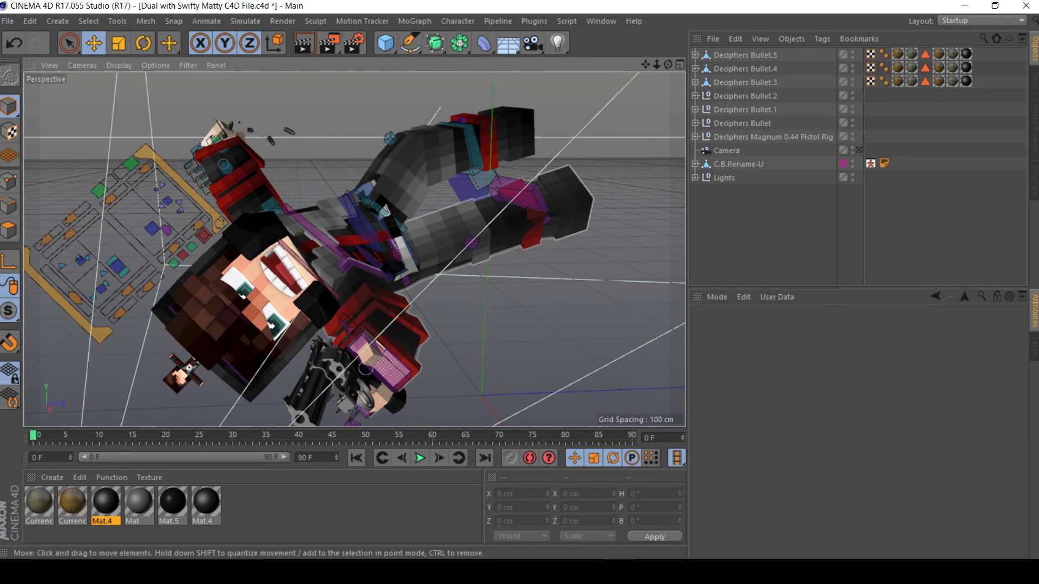
pyautogui.click(858, 150)
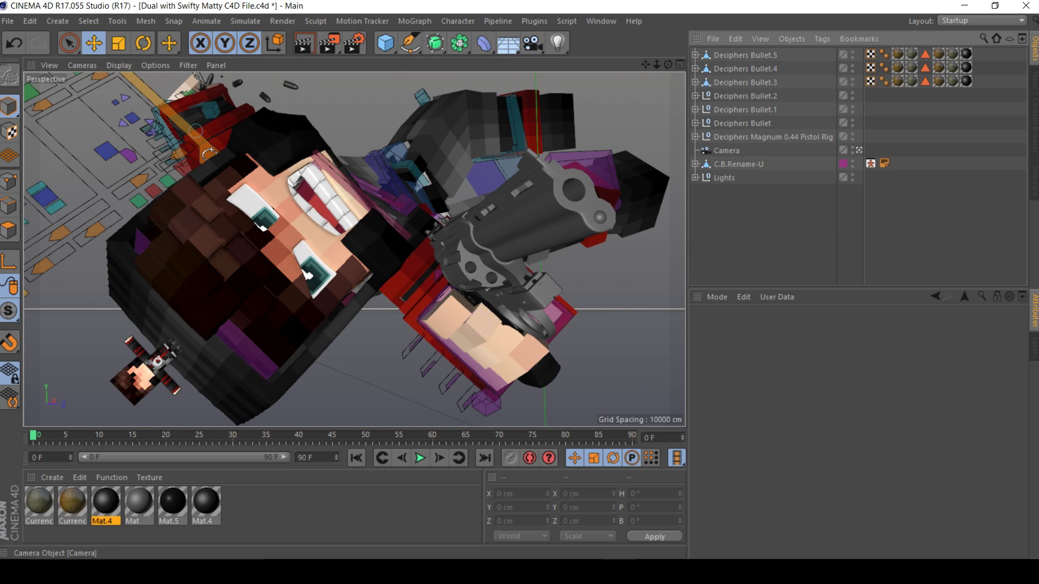
pyautogui.click(859, 151)
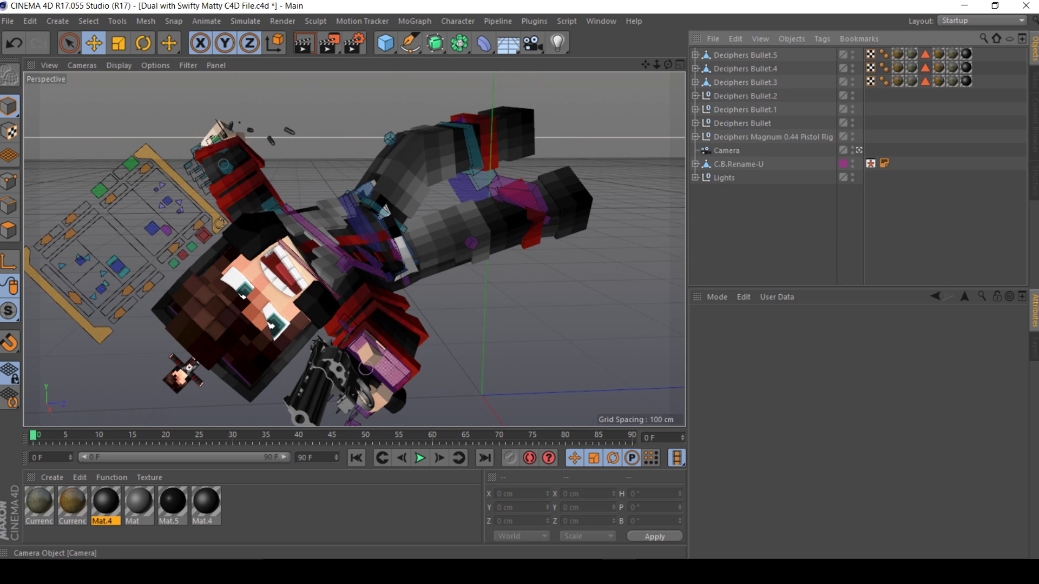
# Add a second camera to the scene and slide it sideways along its X axis, clear of the first camera
pyautogui.moveTo(668, 65); pyautogui.dragTo(490, 93)
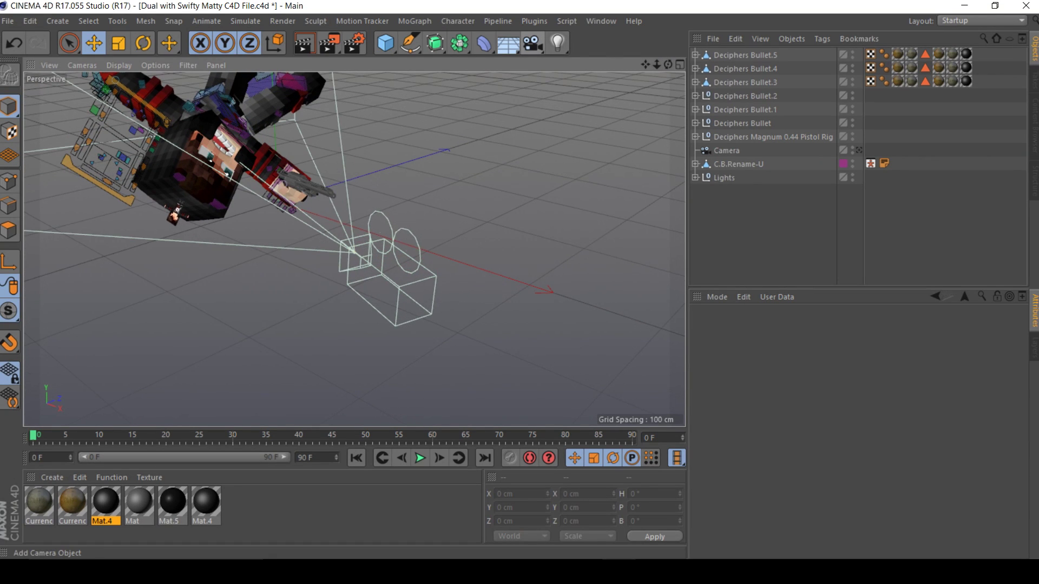
pyautogui.click(532, 44)
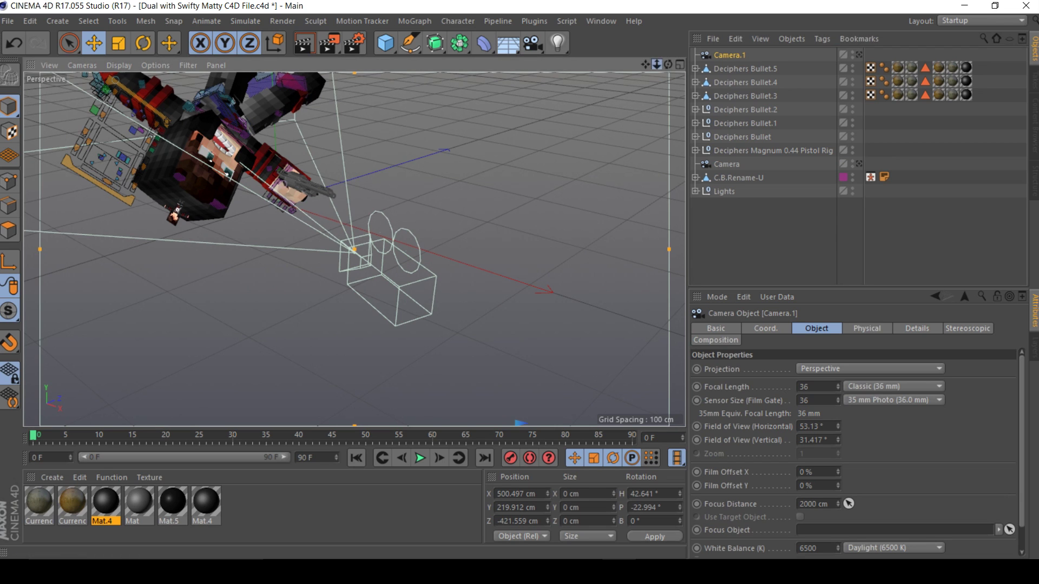
pyautogui.moveTo(656, 64); pyautogui.dragTo(641, 66)
pyautogui.scroll(4, 354, 249)
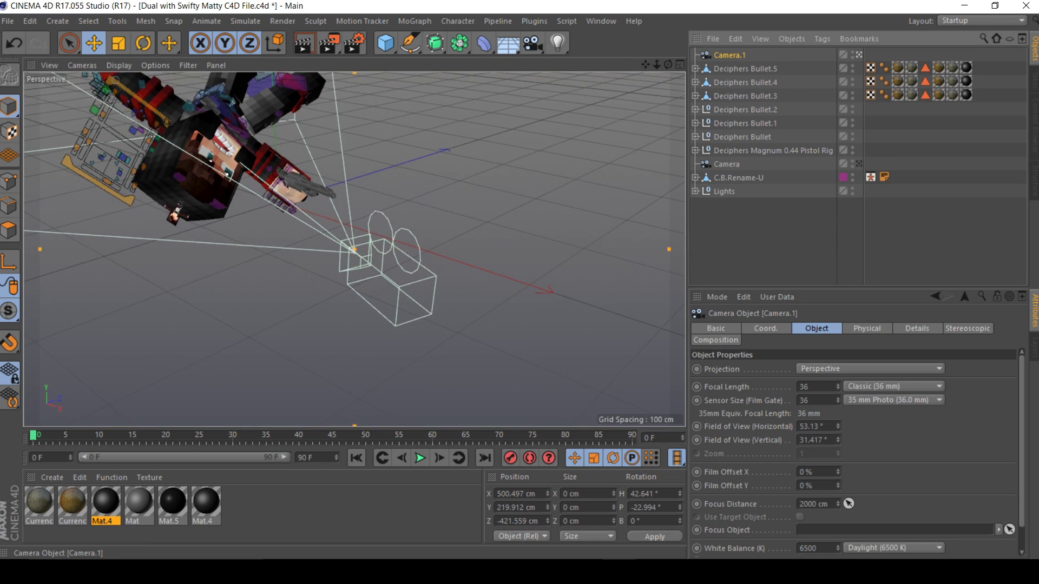
pyautogui.scroll(-4, 355, 249)
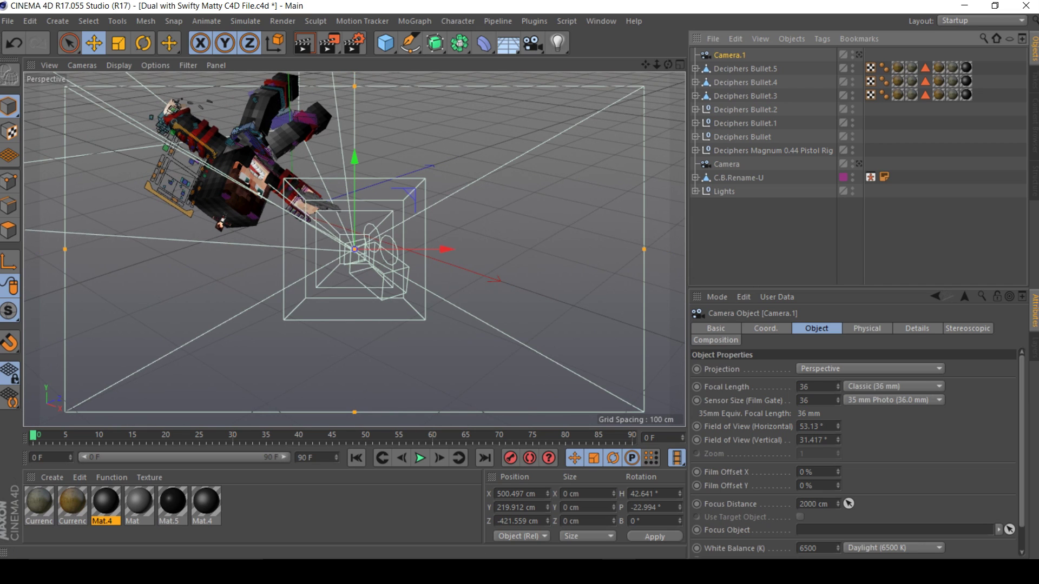
pyautogui.moveTo(669, 65); pyautogui.dragTo(677, 68)
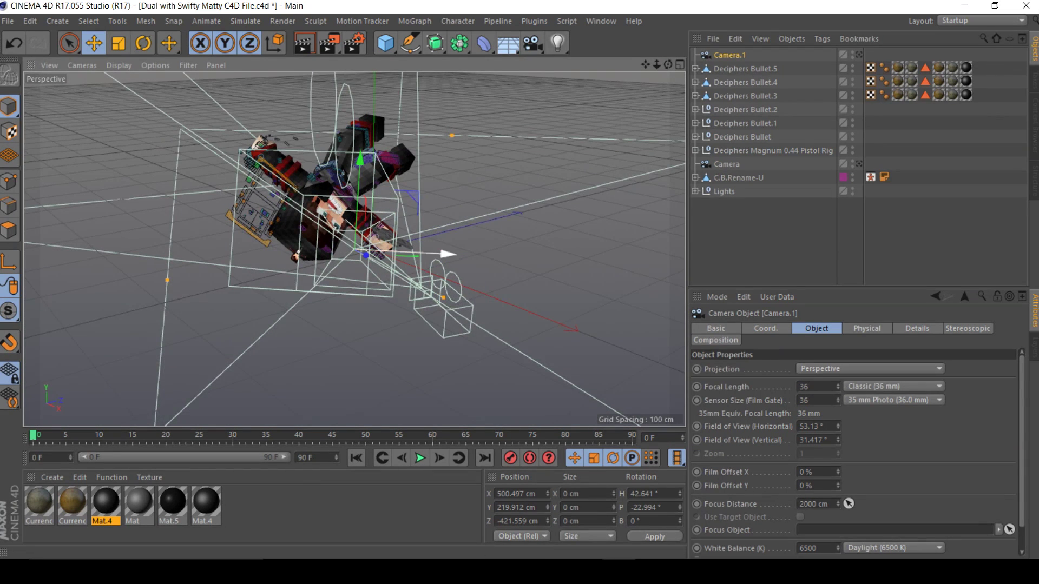
pyautogui.moveTo(444, 253); pyautogui.dragTo(580, 261)
pyautogui.moveTo(656, 64); pyautogui.dragTo(565, 105)
# Rotate the new camera to about H 54°, P 3.3°, B -3.4° and move it beside the original camera, facing the character
pyautogui.click(143, 43)
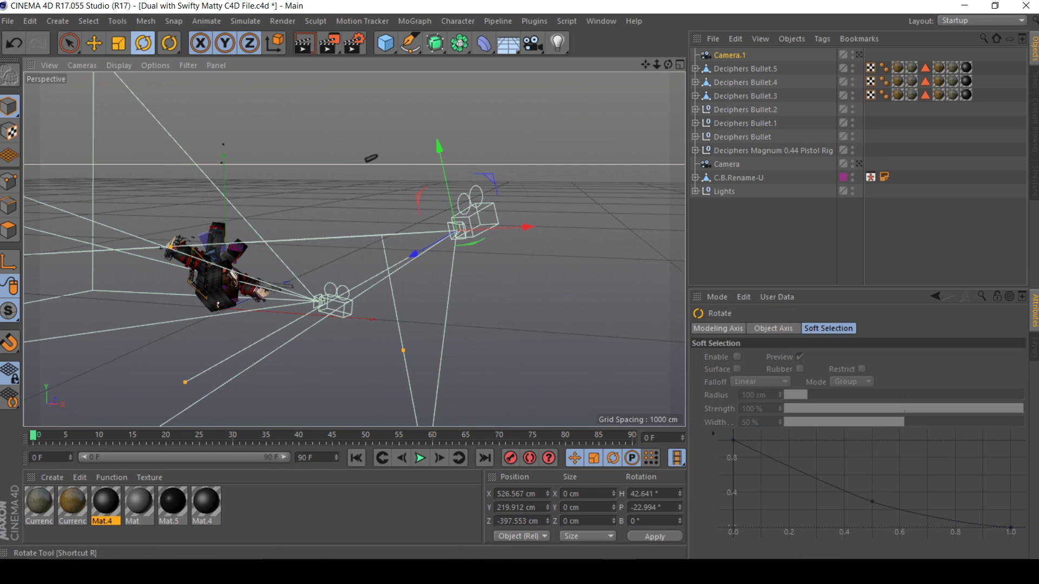
pyautogui.moveTo(441, 246)
pyautogui.mouseDown()
pyautogui.moveTo(432, 242)
pyautogui.moveTo(441, 264)
pyautogui.mouseUp()
pyautogui.moveTo(492, 206); pyautogui.dragTo(490, 202)
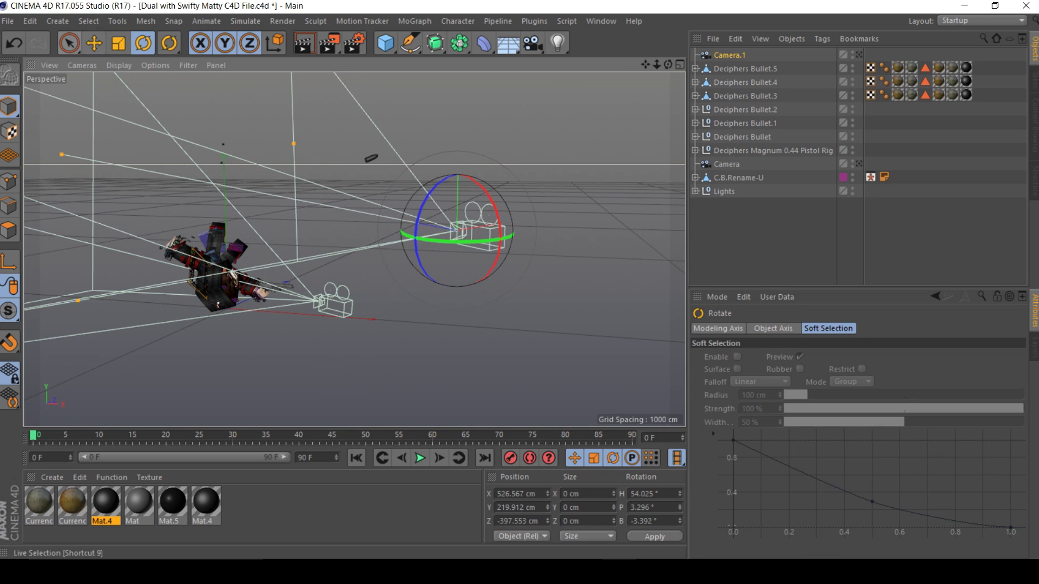
pyautogui.click(94, 43)
pyautogui.moveTo(458, 140); pyautogui.dragTo(456, 266)
pyautogui.moveTo(398, 331); pyautogui.dragTo(352, 335)
pyautogui.click(761, 238)
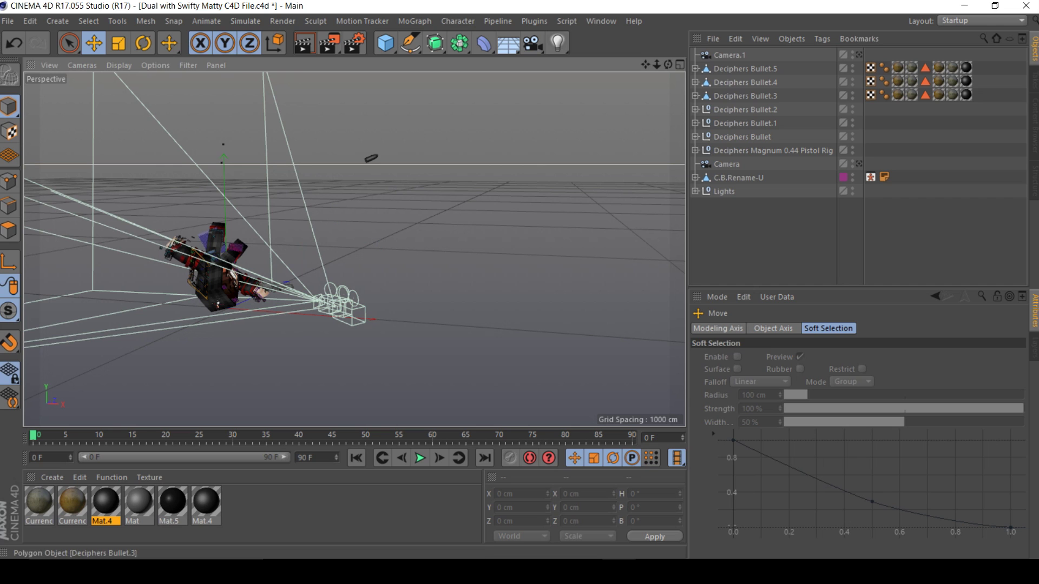
# Look through the new camera, hide the original camera, and frame the new view closely on the character's face and pistol
pyautogui.moveTo(668, 64); pyautogui.dragTo(646, 66)
pyautogui.click(859, 54)
pyautogui.scroll(3, 101, 358)
pyautogui.scroll(1, 100, 359)
pyautogui.click(726, 164)
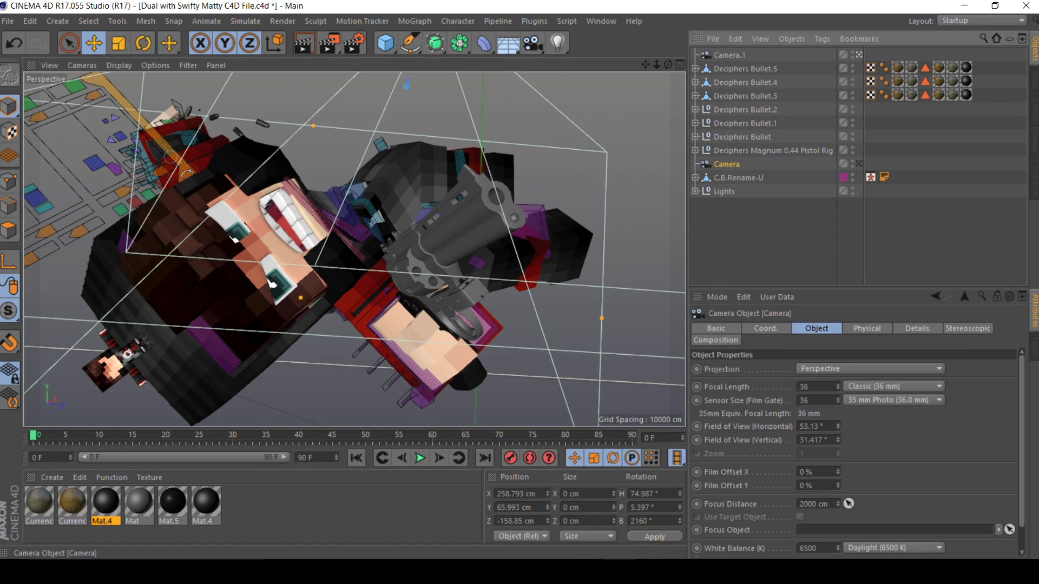
pyautogui.doubleClick(853, 167)
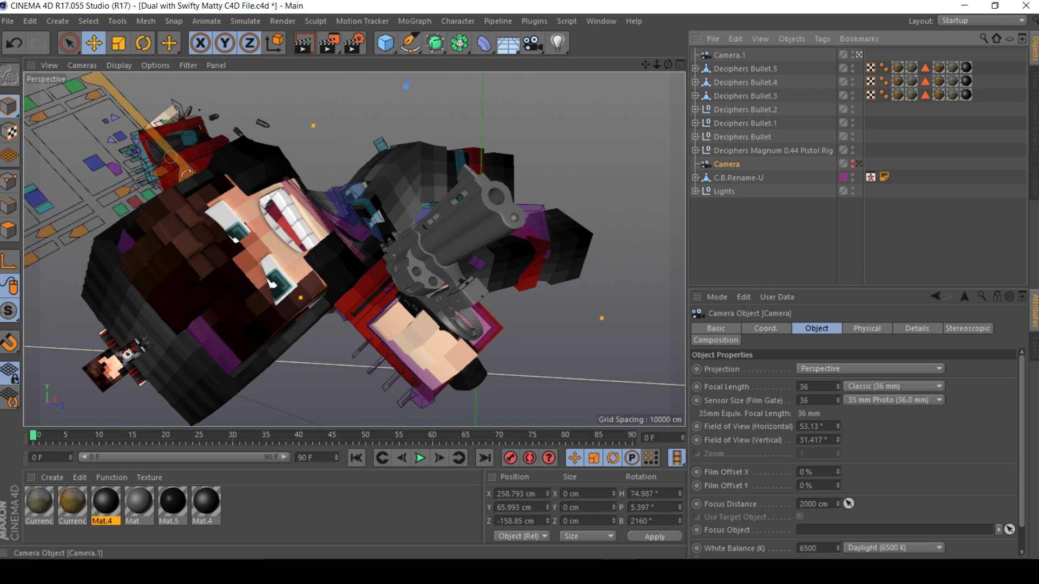
pyautogui.click(909, 55)
pyautogui.click(729, 55)
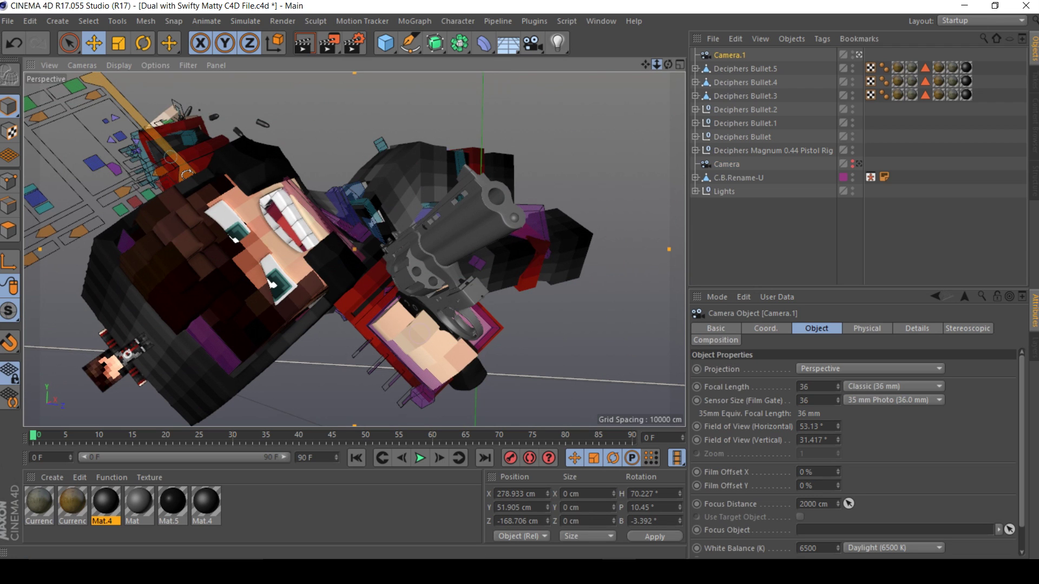
pyautogui.moveTo(656, 64)
pyautogui.mouseDown()
pyautogui.moveTo(649, 59)
pyautogui.moveTo(667, 70)
pyautogui.mouseUp()
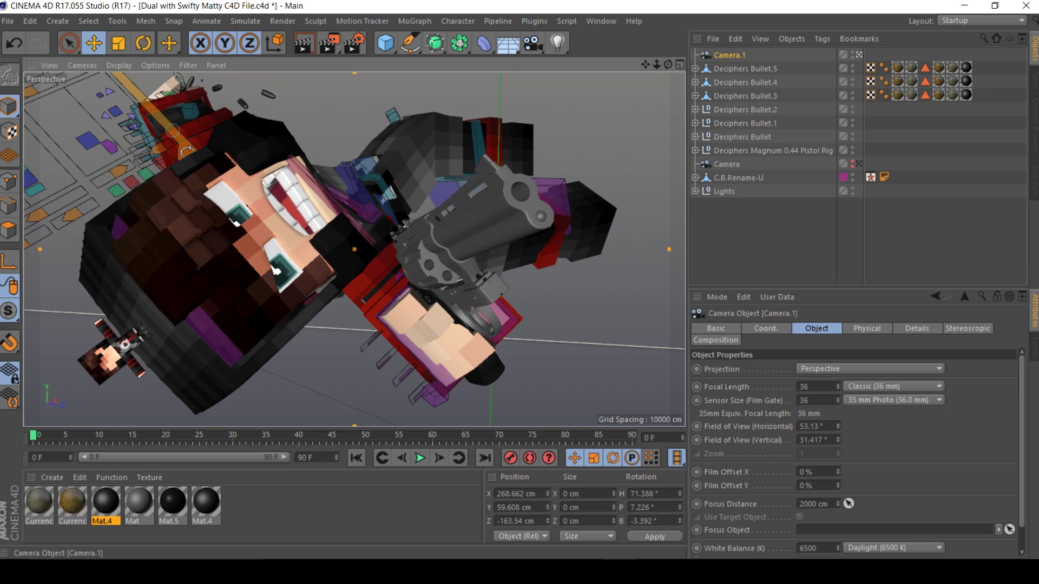
# Return to the original camera's view and check the Magnum pistol rig and Deciphers Bullet objects
pyautogui.click(859, 55)
pyautogui.click(858, 164)
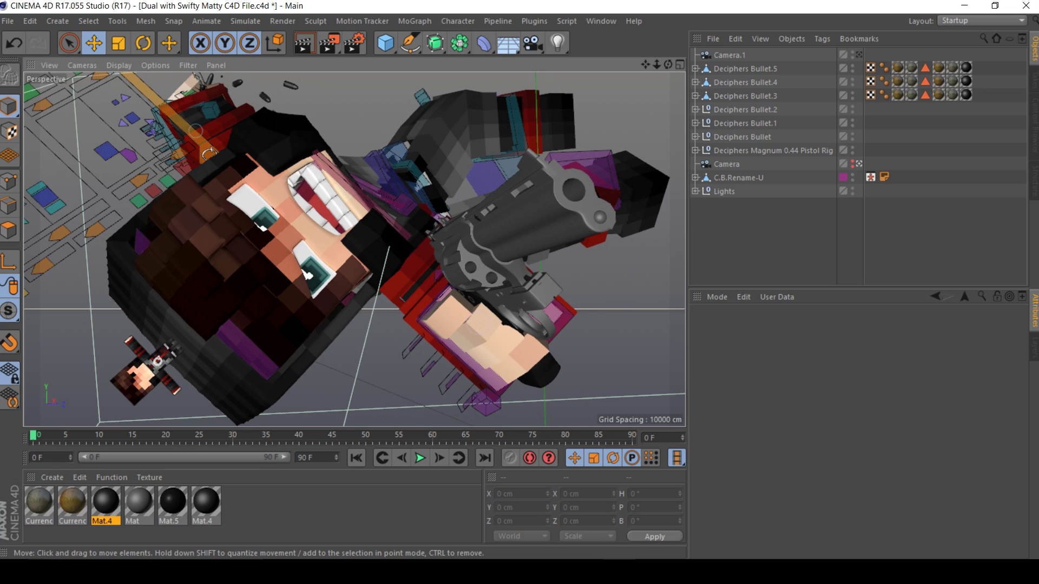
pyautogui.click(736, 153)
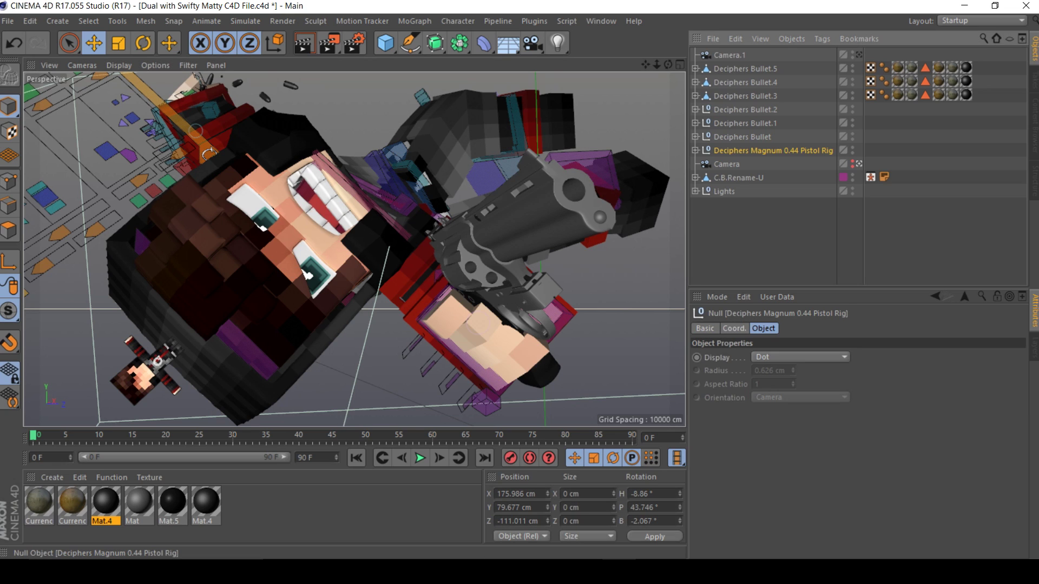
pyautogui.click(740, 138)
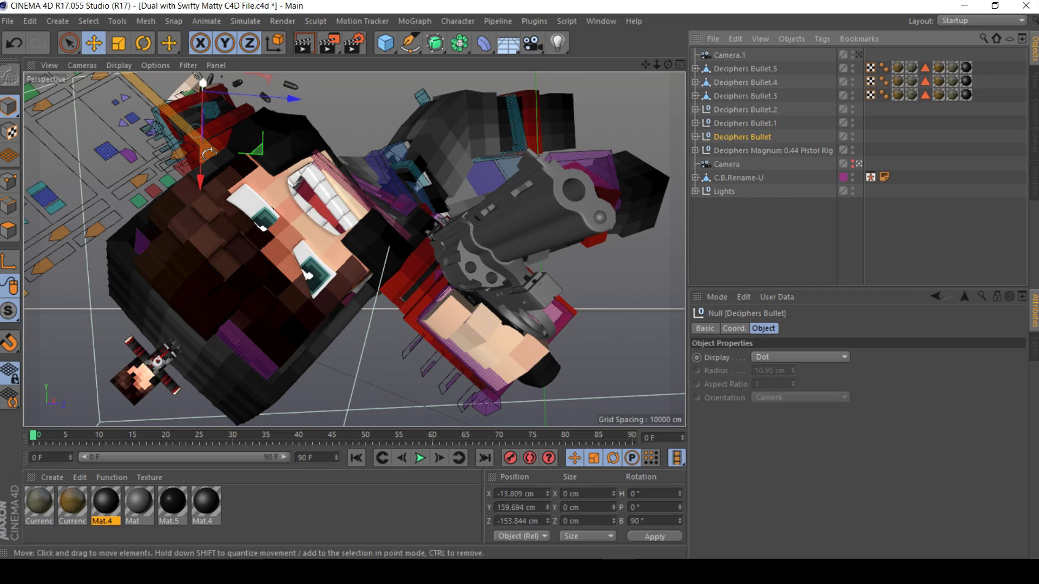
pyautogui.click(757, 150)
pyautogui.click(760, 232)
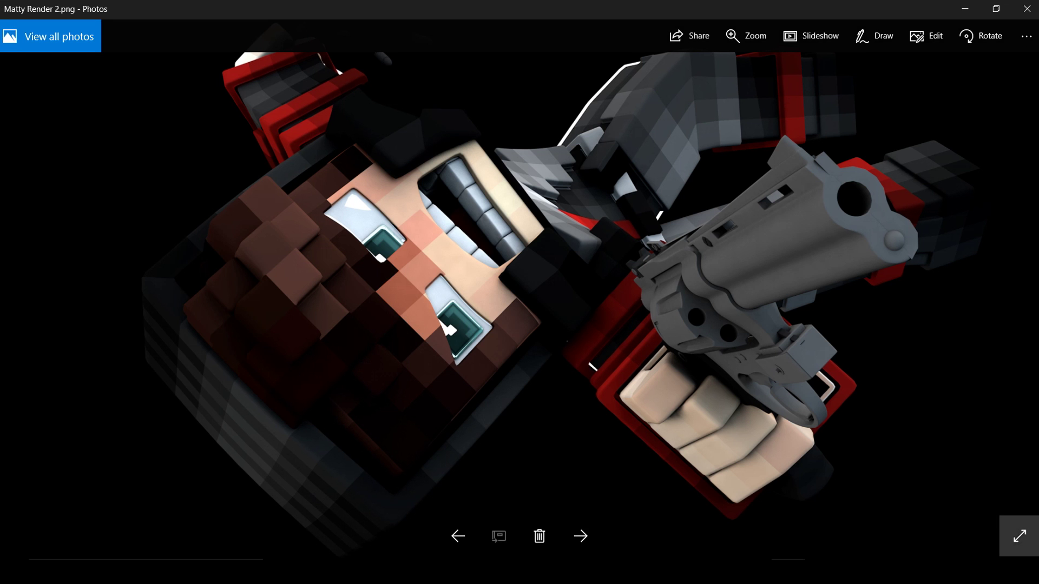
# View the render Matty Render 2.png full screen and check the YouTube banner size search results in the browser
pyautogui.click(1019, 535)
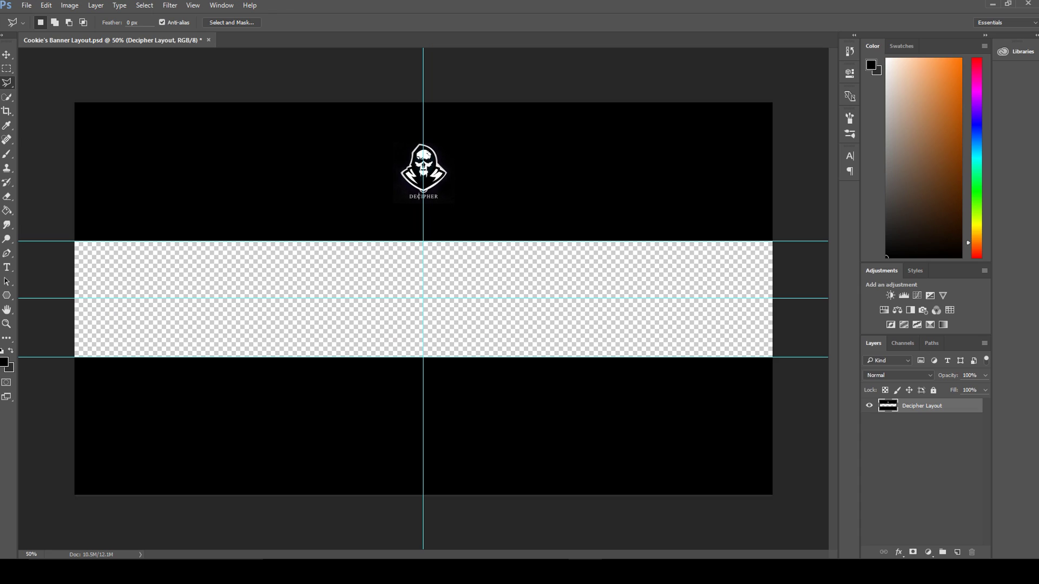
pyautogui.press('v')
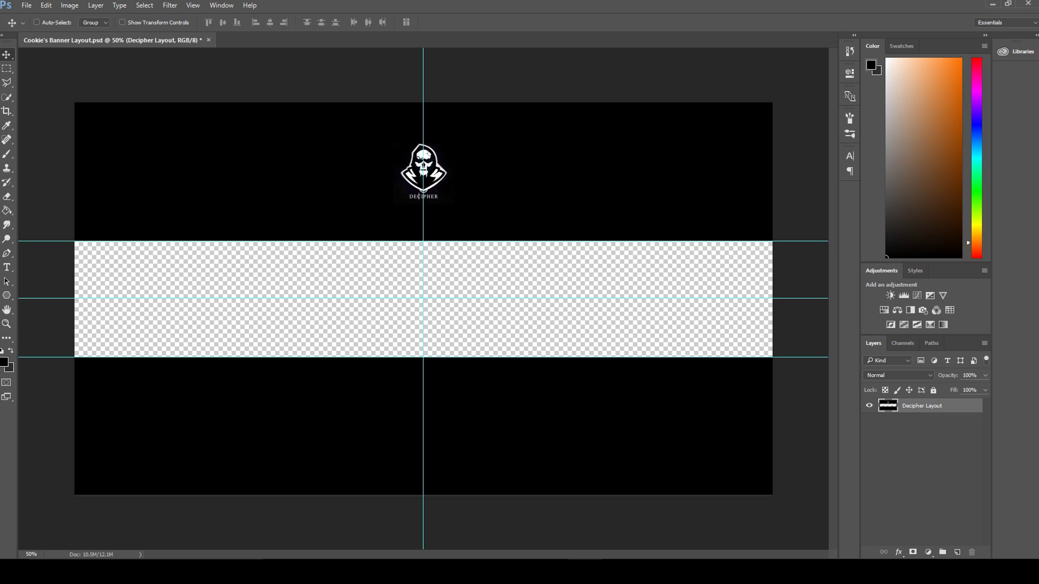
pyautogui.hotkey('alt', 'Tab')
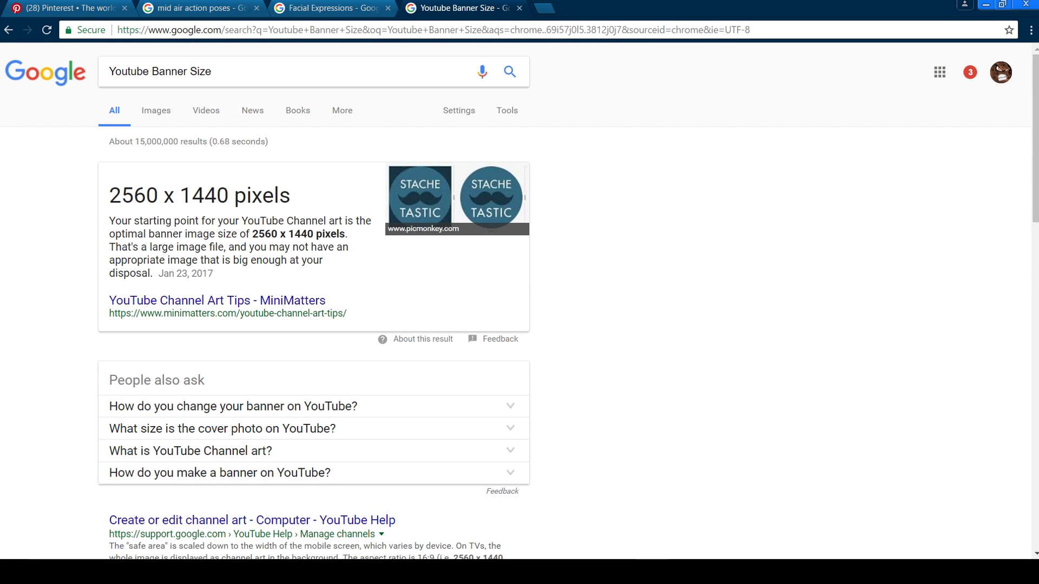
pyautogui.scroll(-1, 516, 303)
# Switch to Photoshop, hide the guides, and shrink the Matty Render 2 layer to about 7.8%, placed in the left part of the transparent strip
pyautogui.hotkey('alt', 'Tab')
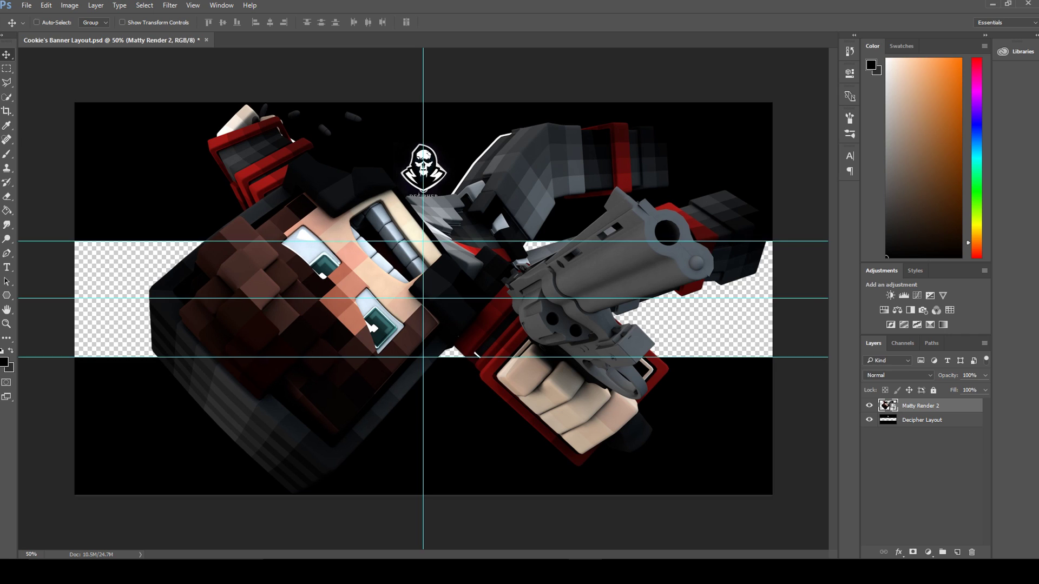
pyautogui.hotkey('ctrl', ';')
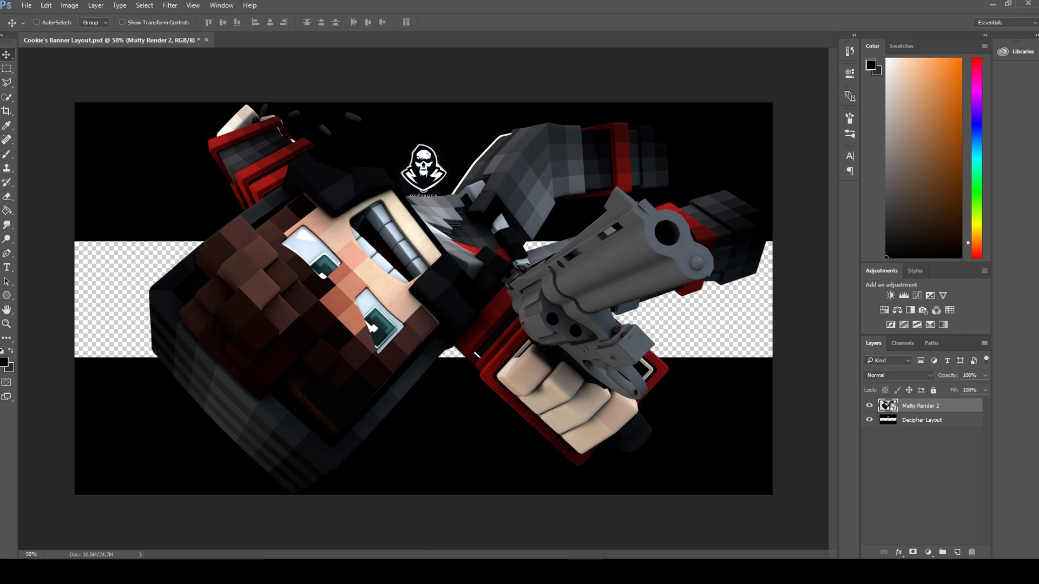
pyautogui.hotkey('ctrl', 't')
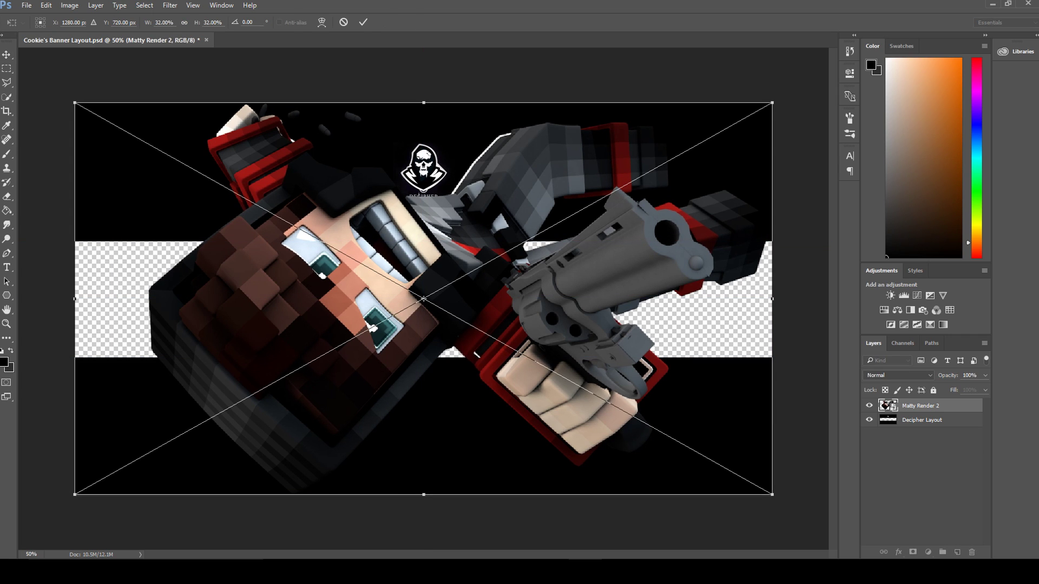
pyautogui.moveTo(765, 99); pyautogui.dragTo(245, 398)
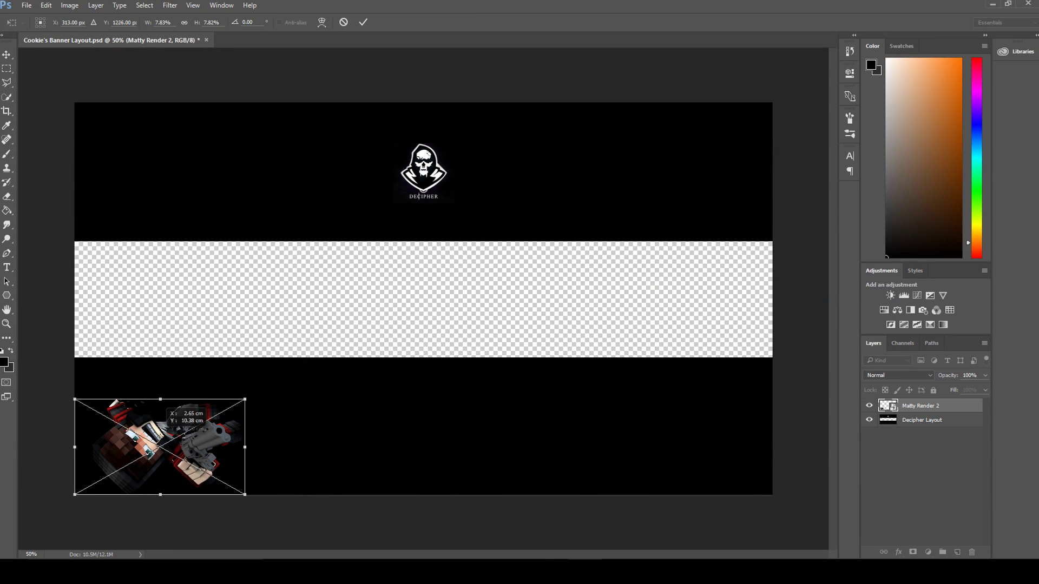
pyautogui.moveTo(188, 427); pyautogui.dragTo(203, 287)
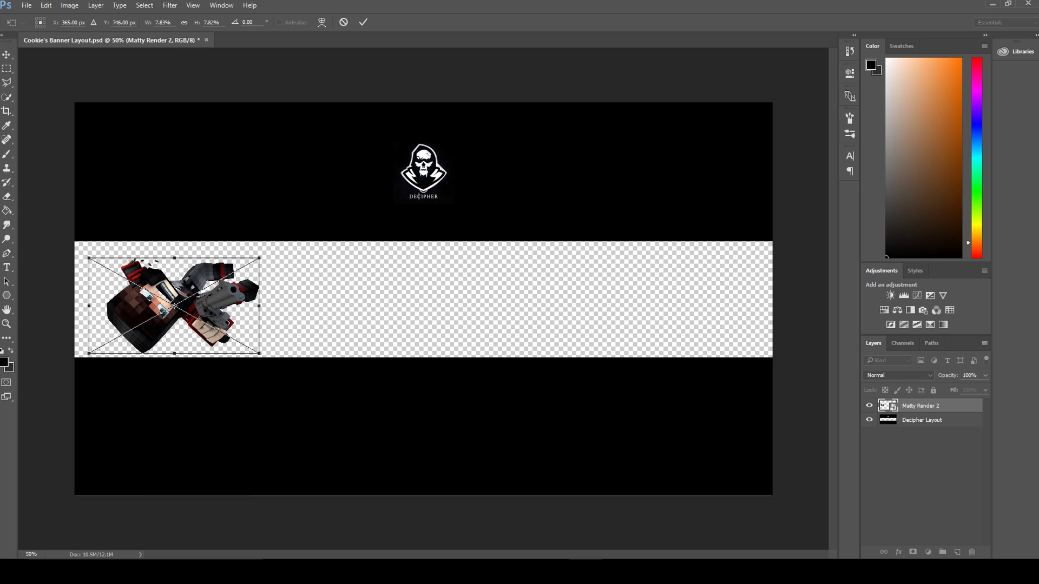
pyautogui.click(363, 22)
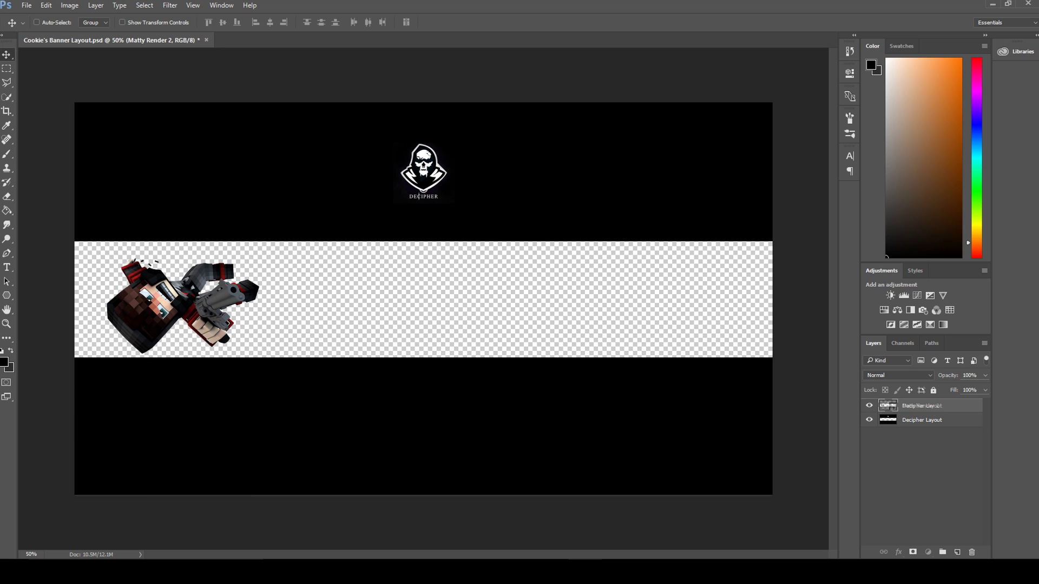
# Send Matty Render 2 behind the Decipher Layout layer and enlarge it over the strip's left end, with face and pistol inside the strip
pyautogui.hotkey('ctrl', '[')
pyautogui.hotkey('ctrl', 't')
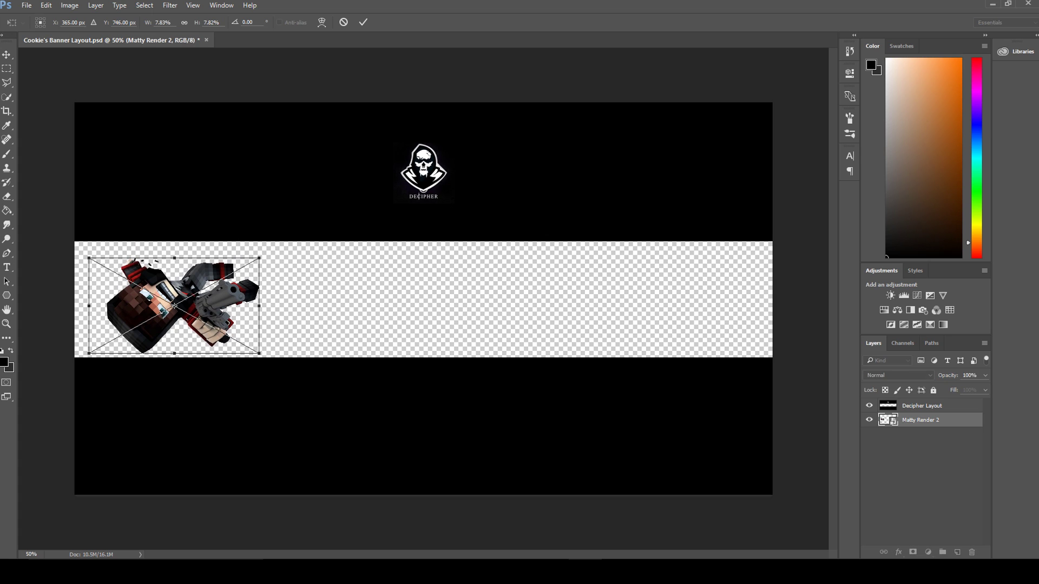
pyautogui.keyDown('shift'); pyautogui.moveTo(260, 258); pyautogui.dragTo(578, 79); pyautogui.keyUp('shift')
pyautogui.click(363, 22)
pyautogui.moveTo(432, 219); pyautogui.dragTo(319, 297)
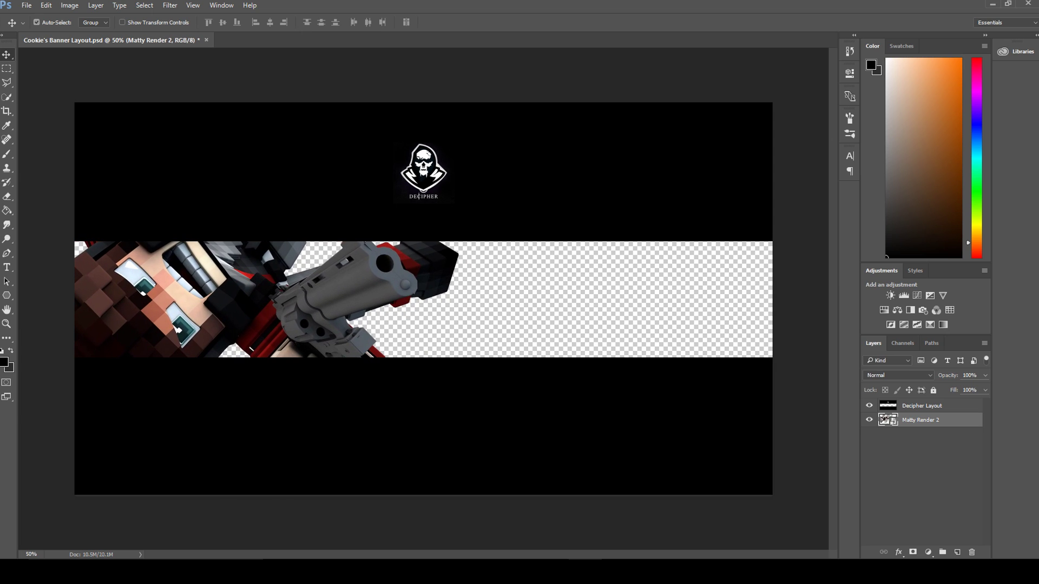
# Transform the render to about 16.28% scale with a 3.12° rotation, fitting head, arms and pistol into the strip's left end
pyautogui.hotkey('ctrl', 't')
pyautogui.moveTo(459, 172); pyautogui.dragTo(390, 232)
pyautogui.moveTo(268, 345); pyautogui.dragTo(297, 302)
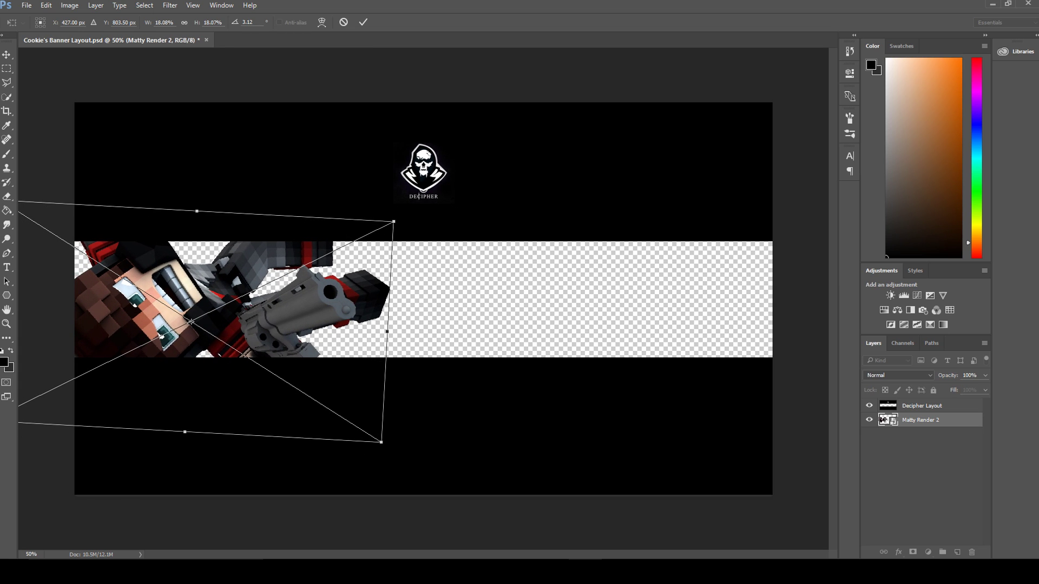
pyautogui.keyDown('shift'); pyautogui.moveTo(393, 221); pyautogui.dragTo(353, 241); pyautogui.keyUp('shift')
pyautogui.moveTo(231, 287); pyautogui.dragTo(264, 260)
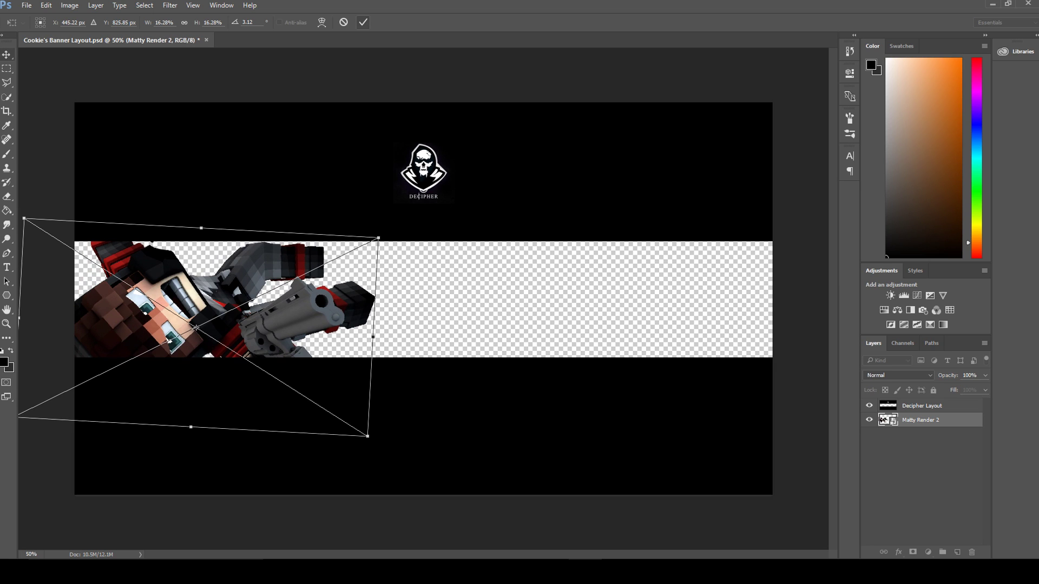
pyautogui.click(363, 22)
# Hide the Decipher Layout layer to expose the whole character render
pyautogui.click(869, 405)
pyautogui.click(868, 406)
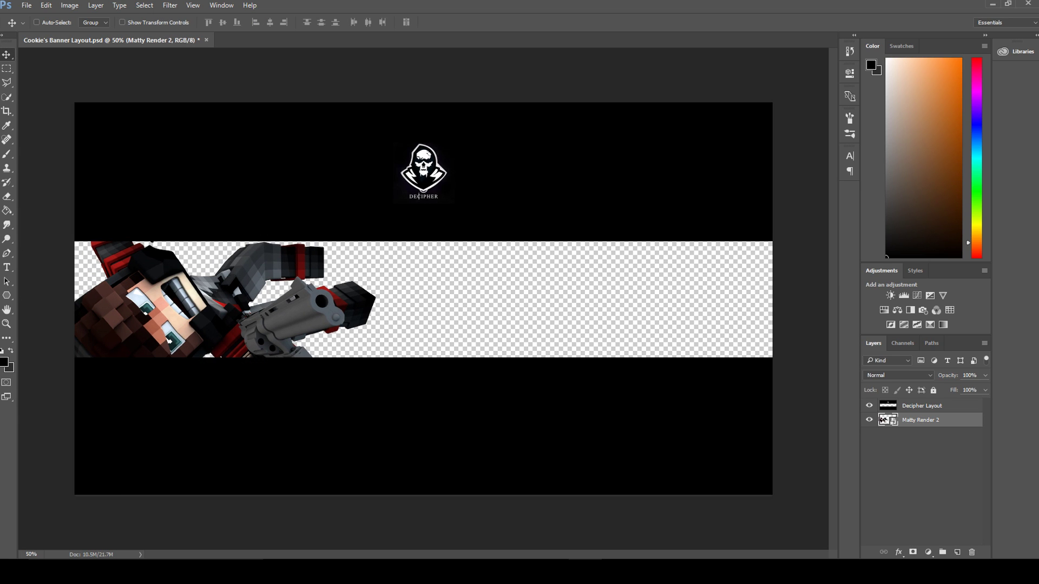
pyautogui.click(868, 405)
pyautogui.click(869, 406)
pyautogui.click(869, 406)
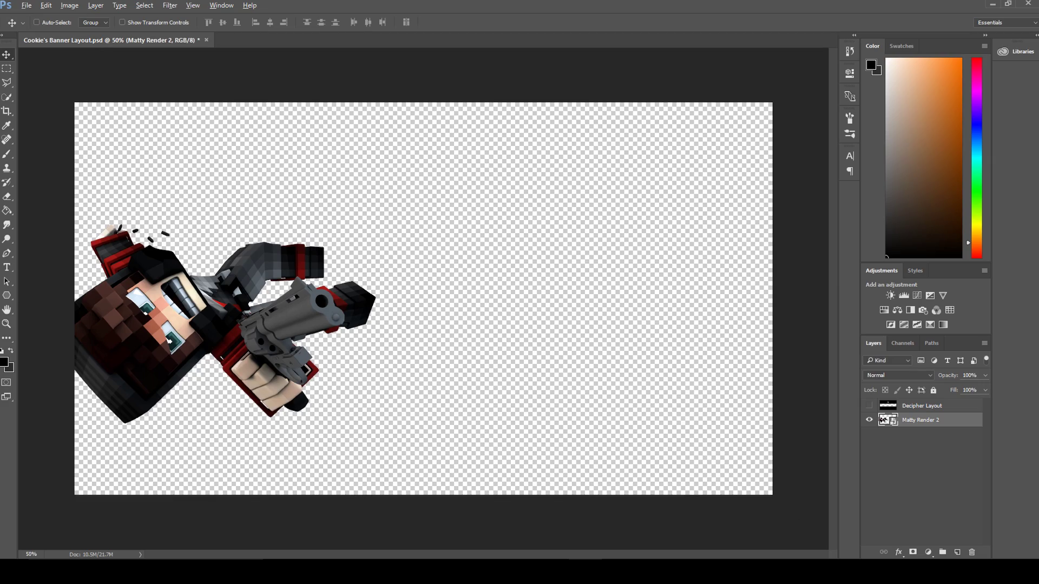
pyautogui.keyDown('alt'); pyautogui.scroll(5, 130, 230); pyautogui.keyUp('alt')
pyautogui.keyDown('alt'); pyautogui.scroll(-4, 130, 230); pyautogui.keyUp('alt')
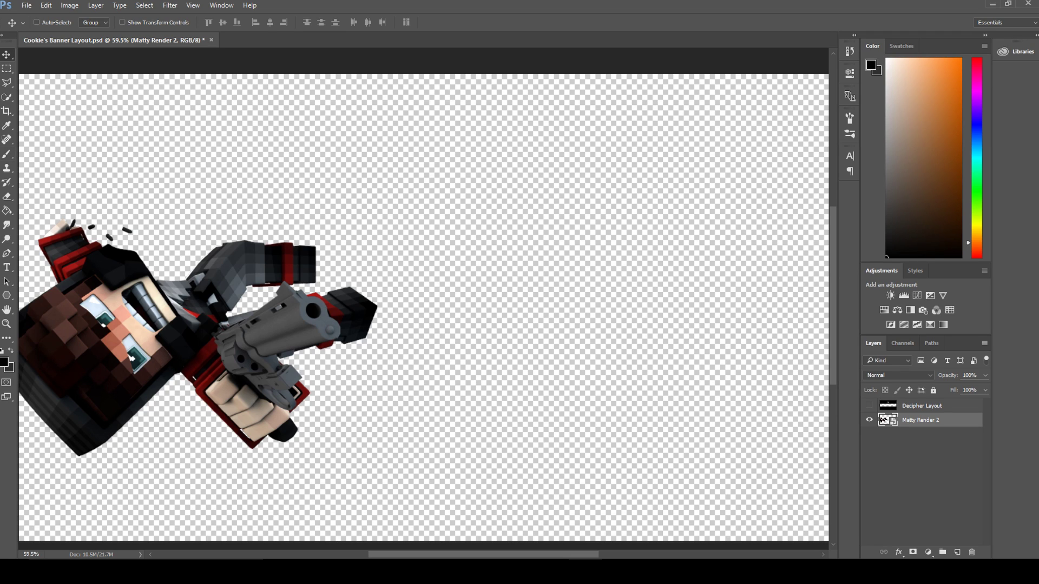
# Outline the three loose bullets above the character's head with the Polygonal Lasso and copy them to a new layer
pyautogui.click(7, 83)
pyautogui.scroll(1, 93, 255)
pyautogui.keyDown('alt'); pyautogui.scroll(5, 93, 255); pyautogui.keyUp('alt')
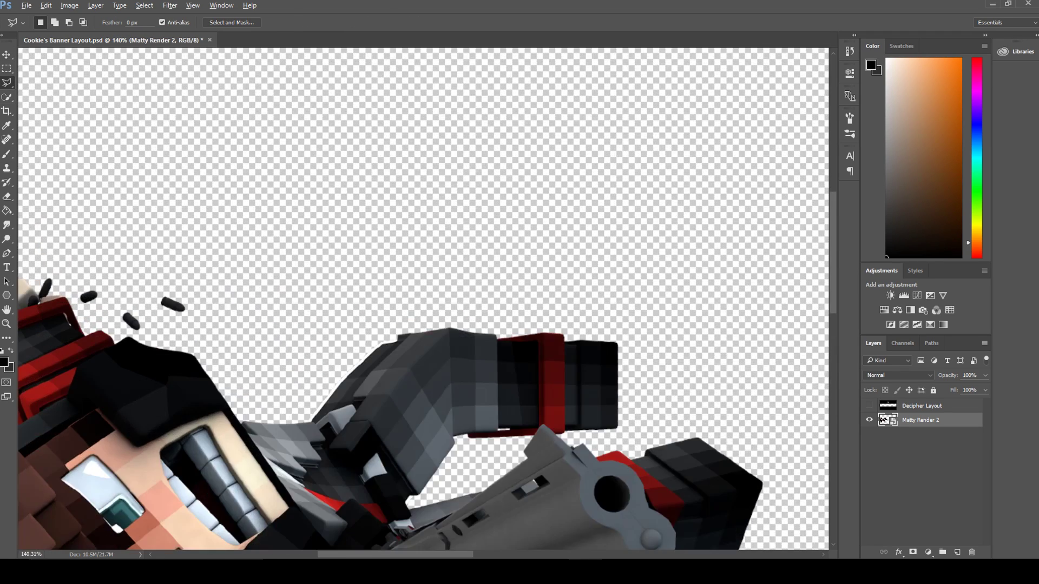
pyautogui.keyDown('alt'); pyautogui.scroll(2, 88, 295); pyautogui.keyUp('alt')
pyautogui.click(112, 266)
pyautogui.click(62, 288)
pyautogui.click(81, 318)
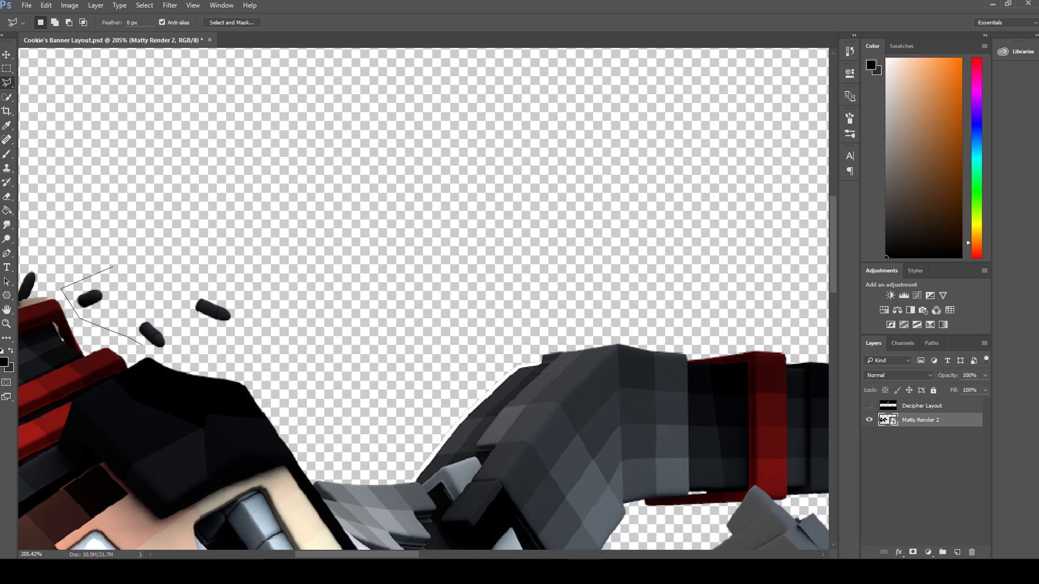
pyautogui.click(173, 357)
pyautogui.click(232, 349)
pyautogui.click(276, 327)
pyautogui.click(257, 276)
pyautogui.click(187, 257)
pyautogui.click(113, 266)
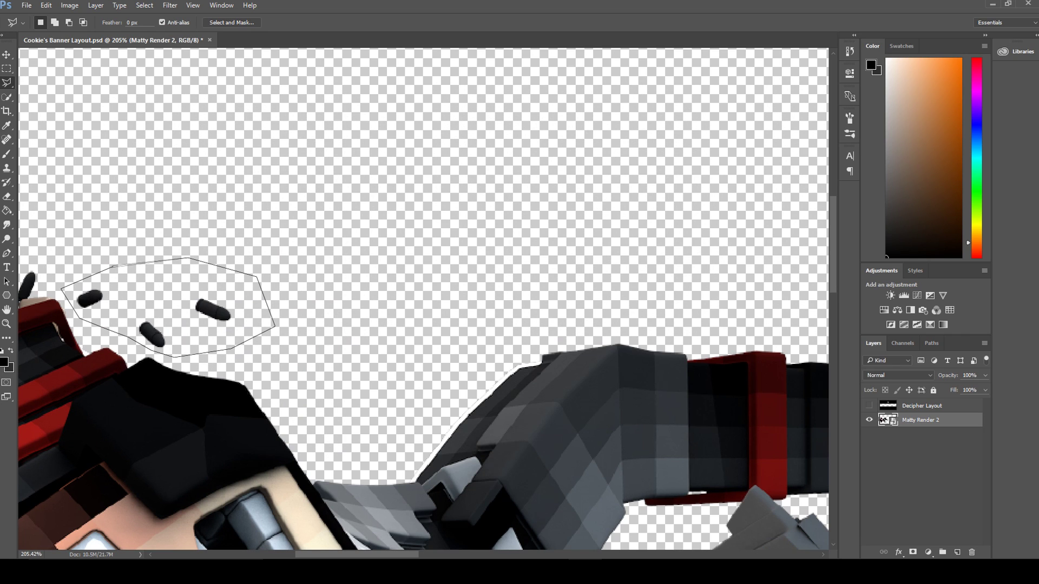
pyautogui.rightClick(131, 273)
pyautogui.click(157, 372)
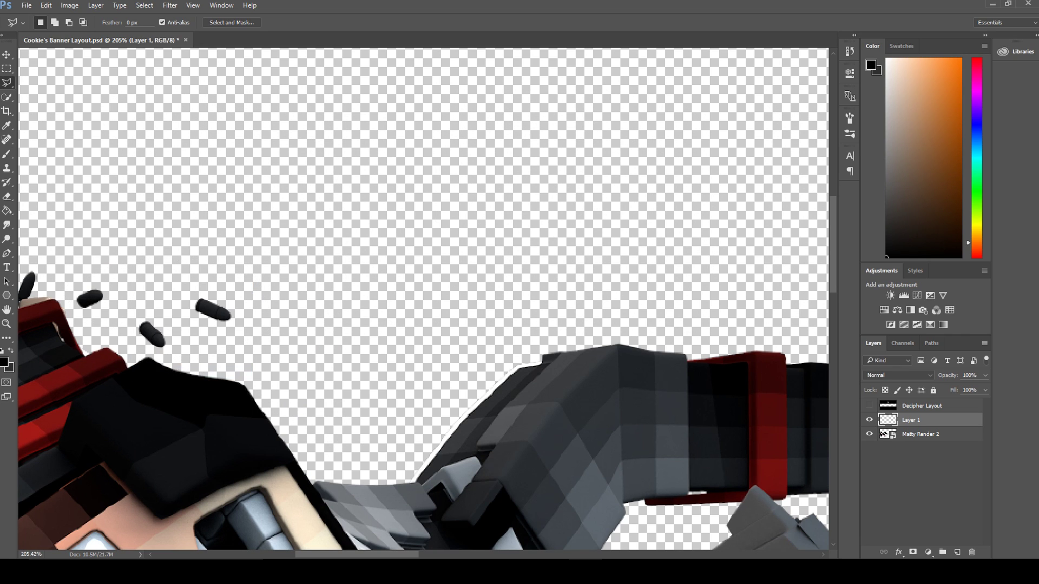
# Move the copied bullets down and to the right beside the hood, inside the strip, and show the Decipher Layout layer again
pyautogui.press('v')
pyautogui.moveTo(210, 303); pyautogui.dragTo(361, 352)
pyautogui.click(869, 406)
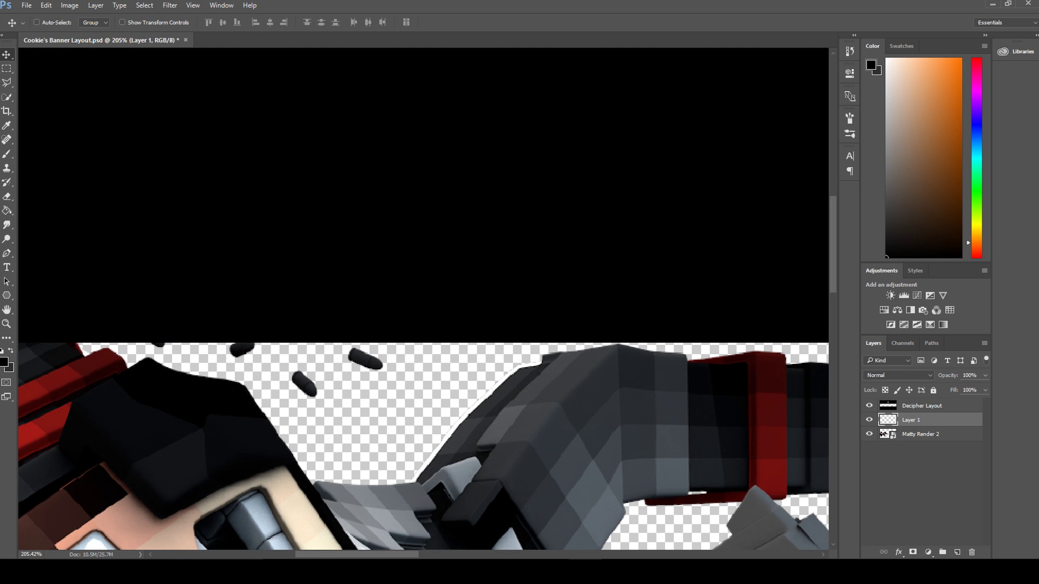
pyautogui.keyDown('alt'); pyautogui.scroll(-15, 303, 325); pyautogui.keyUp('alt')
pyautogui.keyDown('alt'); pyautogui.scroll(3, 303, 325); pyautogui.keyUp('alt')
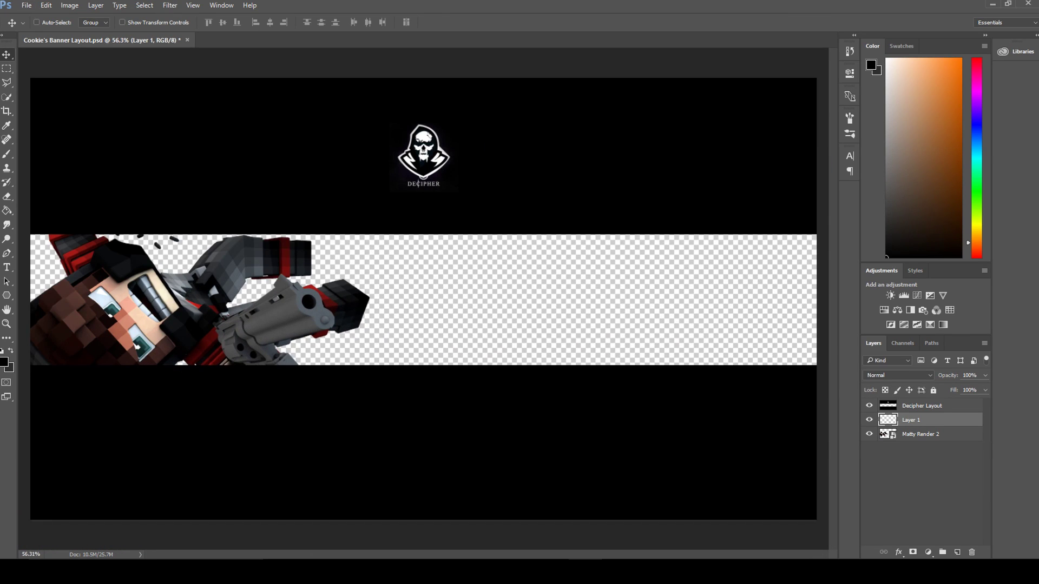
pyautogui.keyDown('alt'); pyautogui.scroll(9, 164, 266); pyautogui.keyUp('alt')
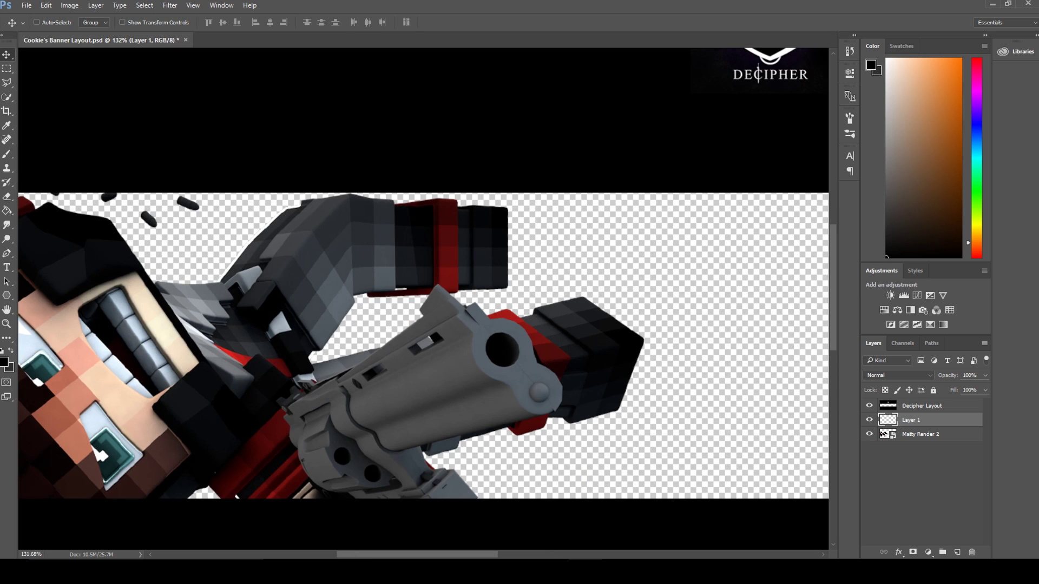
pyautogui.keyDown('alt'); pyautogui.scroll(5, 197, 290); pyautogui.keyUp('alt')
pyautogui.keyDown('alt'); pyautogui.scroll(-2, 463, 320); pyautogui.keyUp('alt')
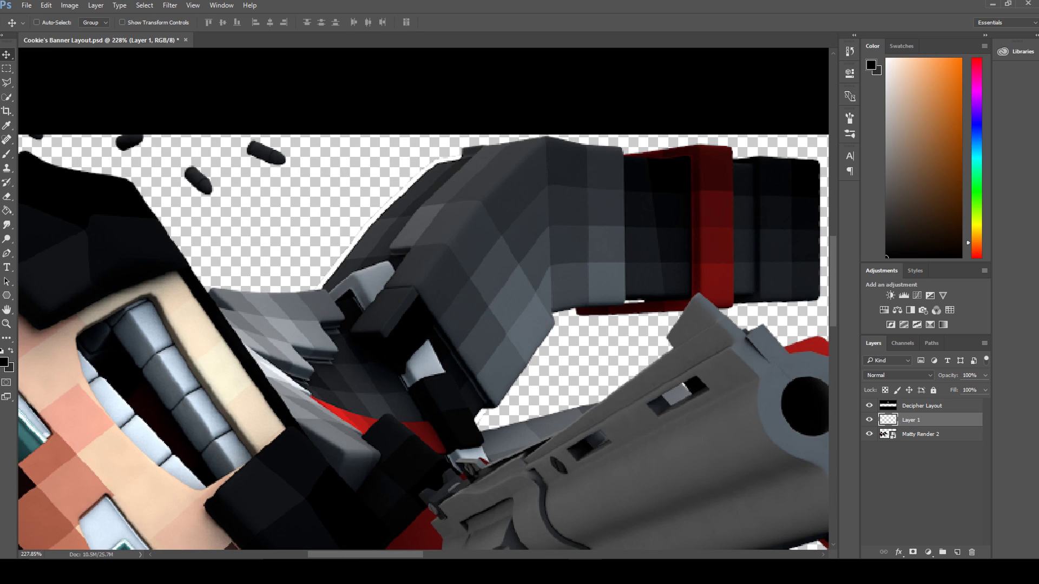
# On the Matty Render 2 layer, outline the white fringe along the lower edge of the raised sleeve, near the shoulder, with the Polygonal Lasso
pyautogui.click(920, 434)
pyautogui.keyDown('alt'); pyautogui.scroll(8, 353, 248); pyautogui.keyUp('alt')
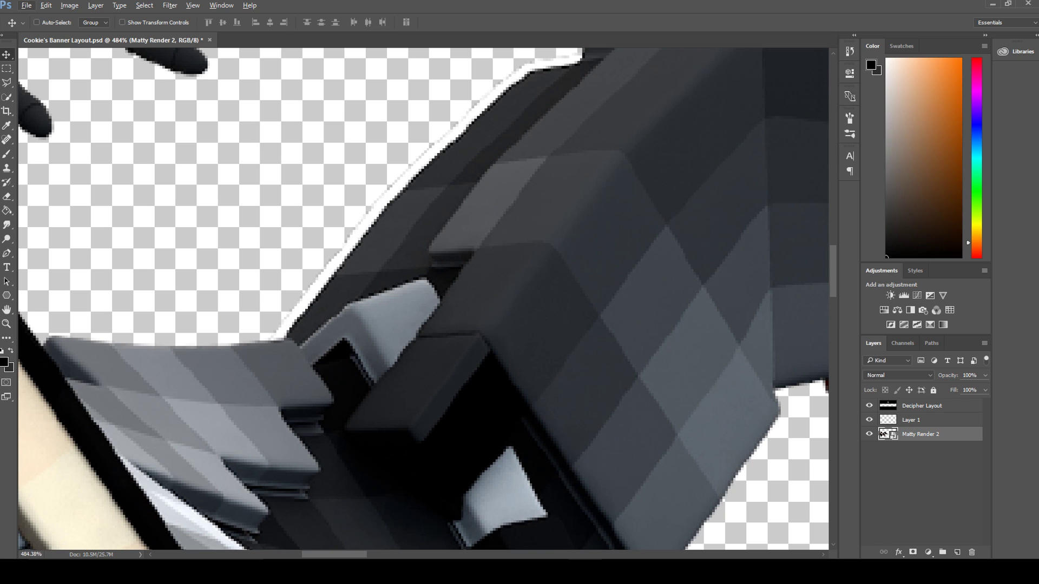
pyautogui.scroll(1, 424, 298)
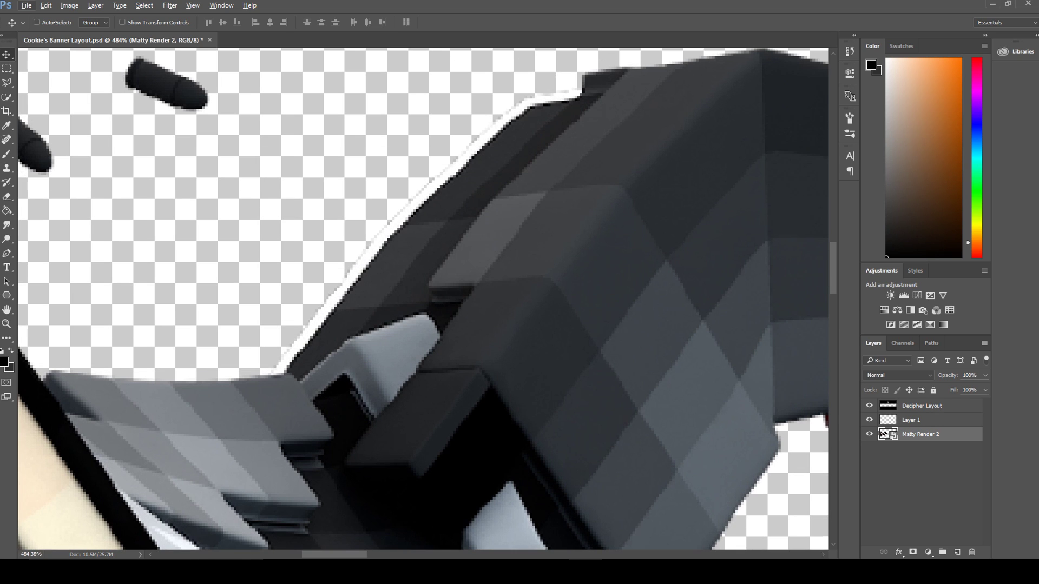
pyautogui.keyDown('alt'); pyautogui.scroll(-2, 288, 366); pyautogui.keyUp('alt')
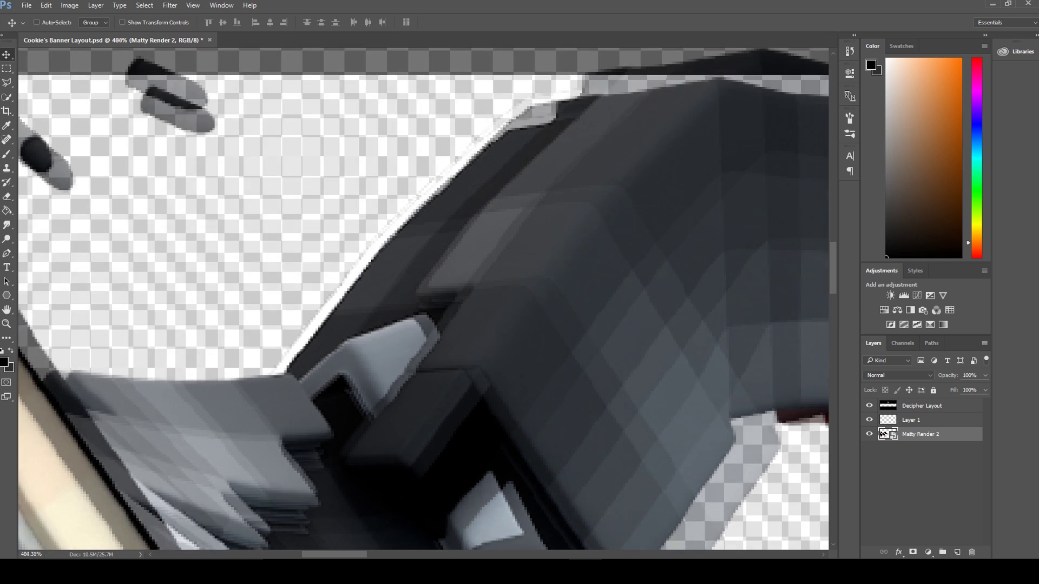
pyautogui.keyDown('alt'); pyautogui.scroll(-14, 358, 328); pyautogui.keyUp('alt')
pyautogui.keyDown('alt'); pyautogui.scroll(5, 358, 328); pyautogui.keyUp('alt')
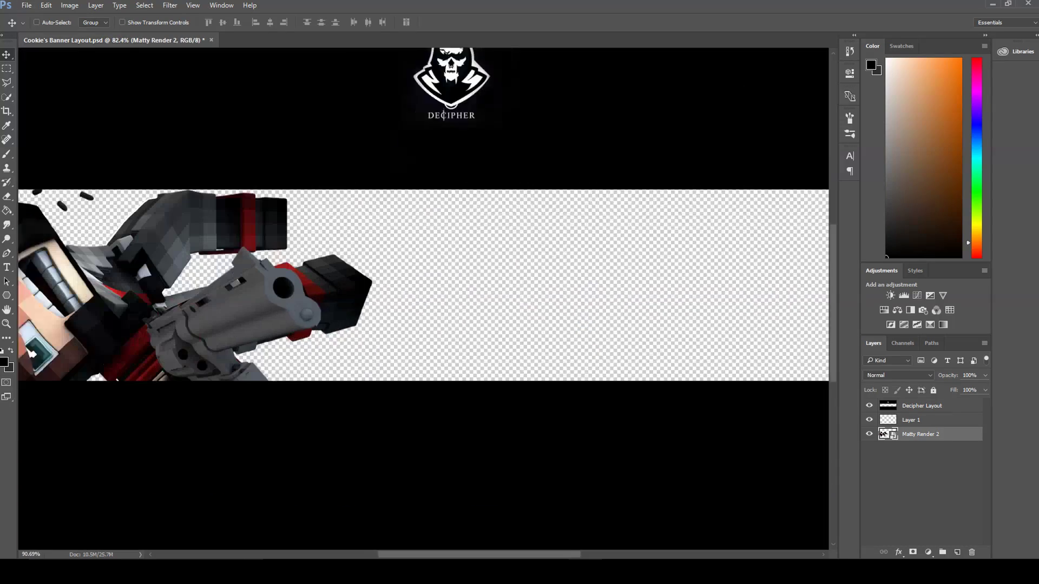
pyautogui.keyDown('ctrl'); pyautogui.hscroll(-5, 381, 357); pyautogui.keyUp('ctrl')
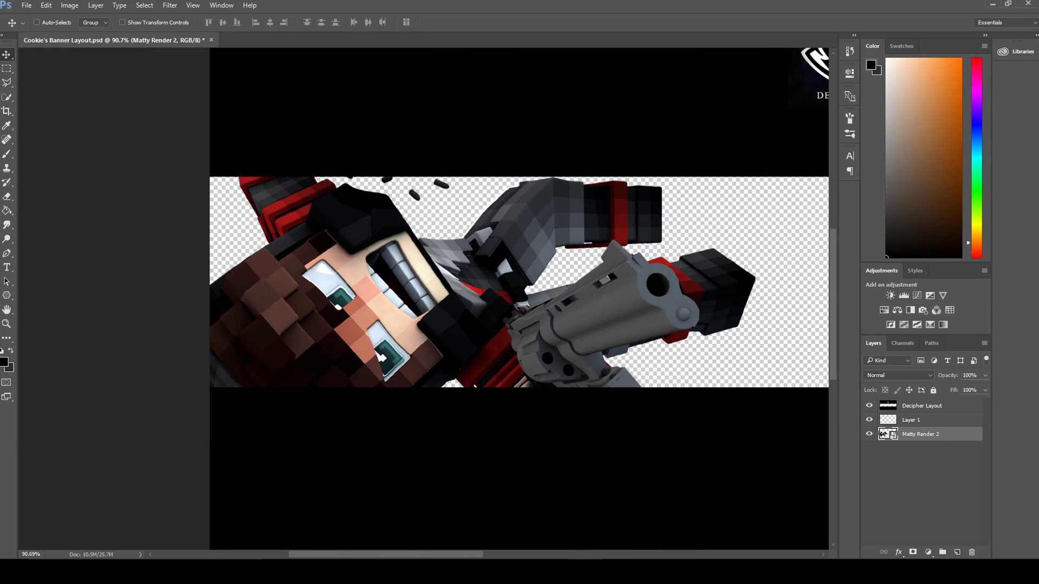
pyautogui.press('l')
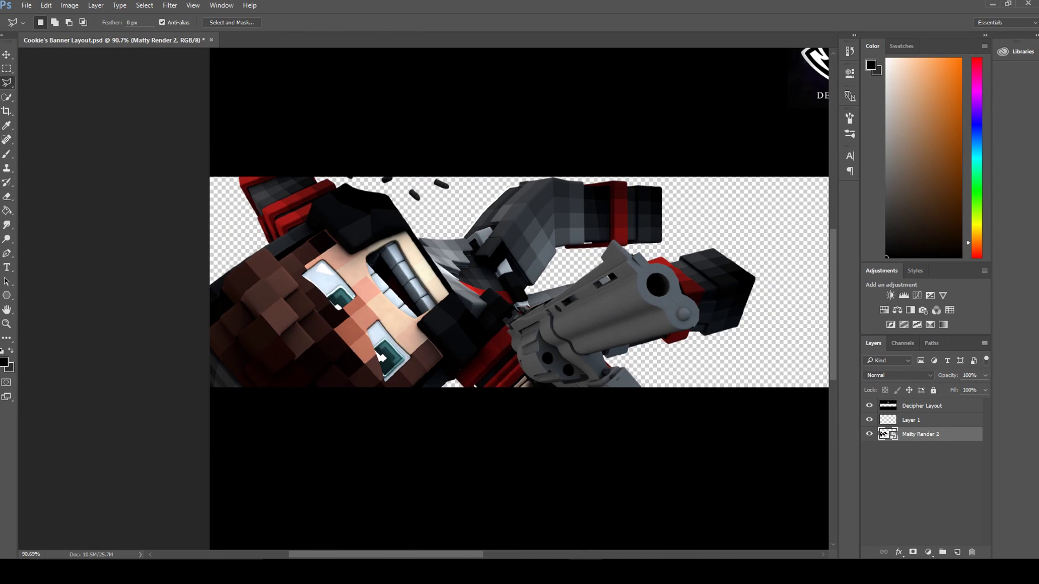
pyautogui.keyDown('alt'); pyautogui.scroll(4, 468, 219); pyautogui.keyUp('alt')
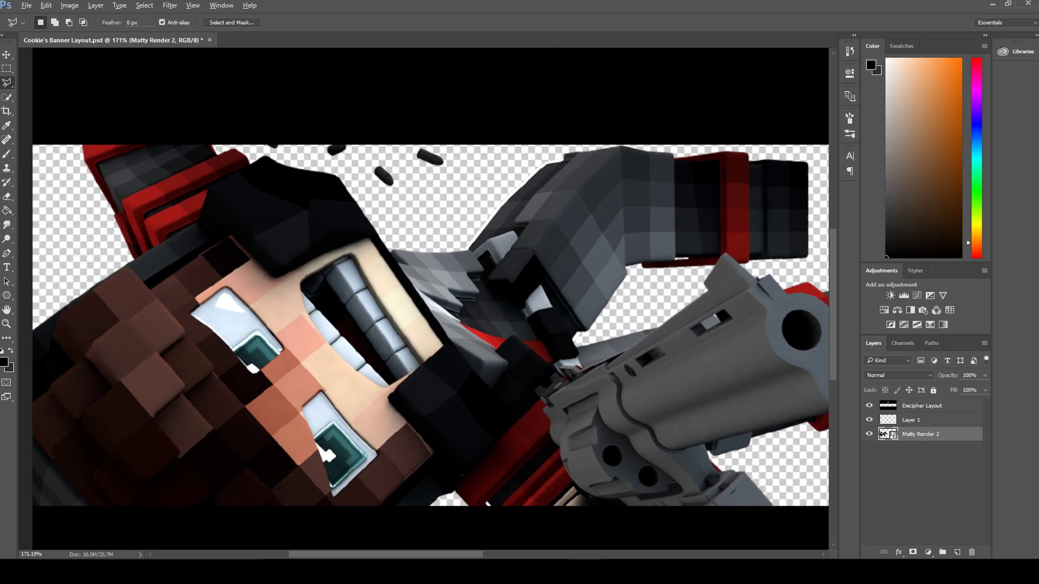
pyautogui.keyDown('alt'); pyautogui.scroll(4, 465, 245); pyautogui.keyUp('alt')
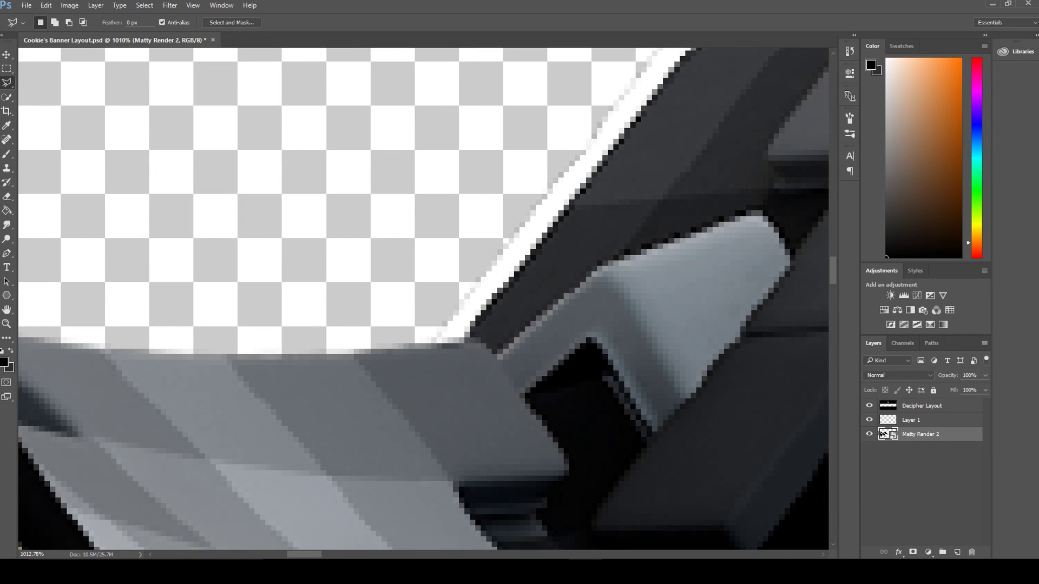
pyautogui.click(416, 343)
pyautogui.click(464, 341)
pyautogui.click(568, 212)
pyautogui.click(518, 169)
pyautogui.click(389, 208)
pyautogui.click(387, 300)
pyautogui.click(401, 312)
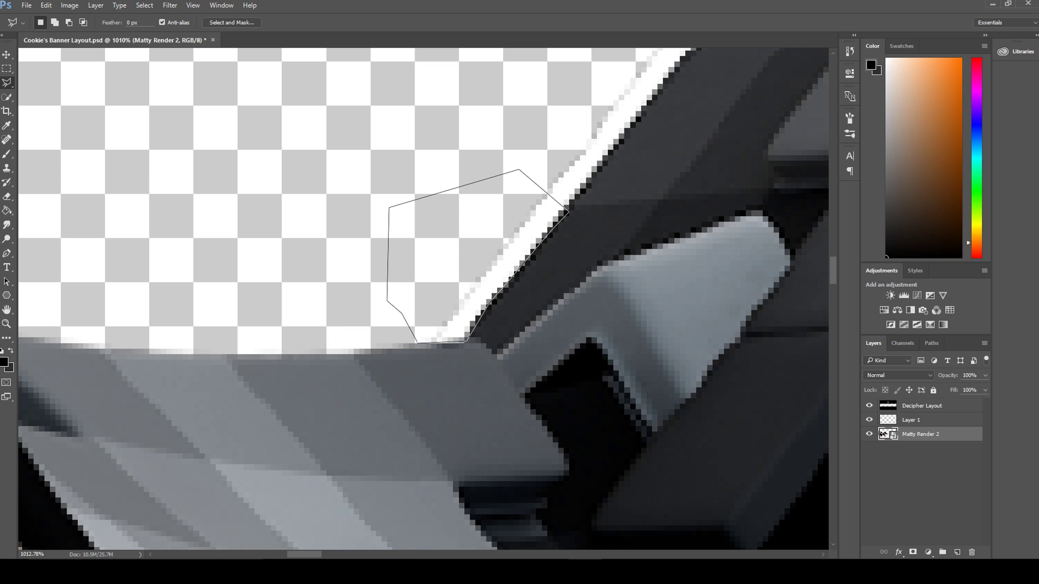
pyautogui.click(417, 343)
# Rasterize the Matty Render 2 layer, delete the selected white fringe and clear the selection, with the whole banner fitted in view
pyautogui.press('Delete')
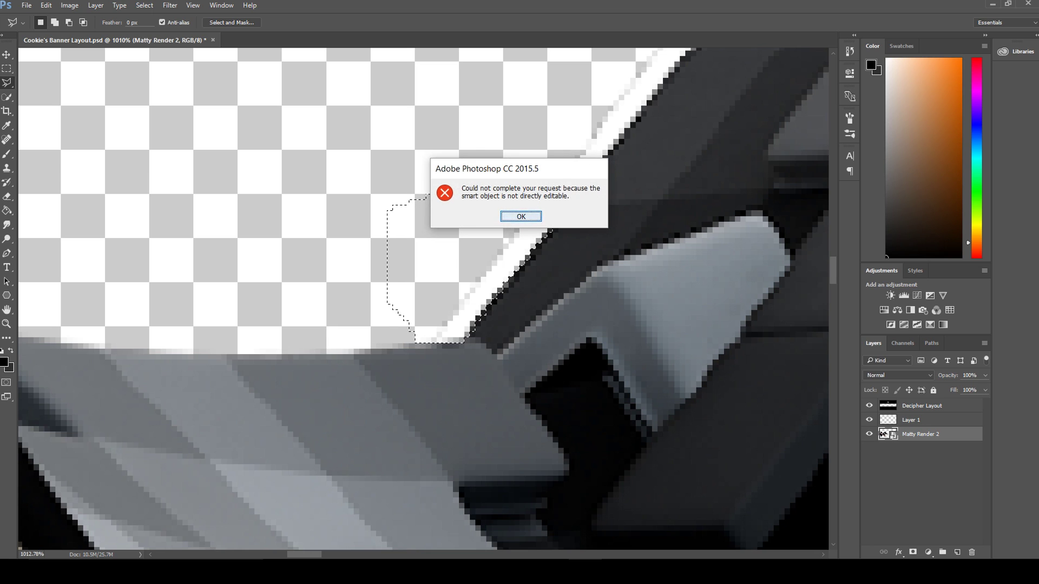
pyautogui.press('Return')
pyautogui.rightClick(911, 434)
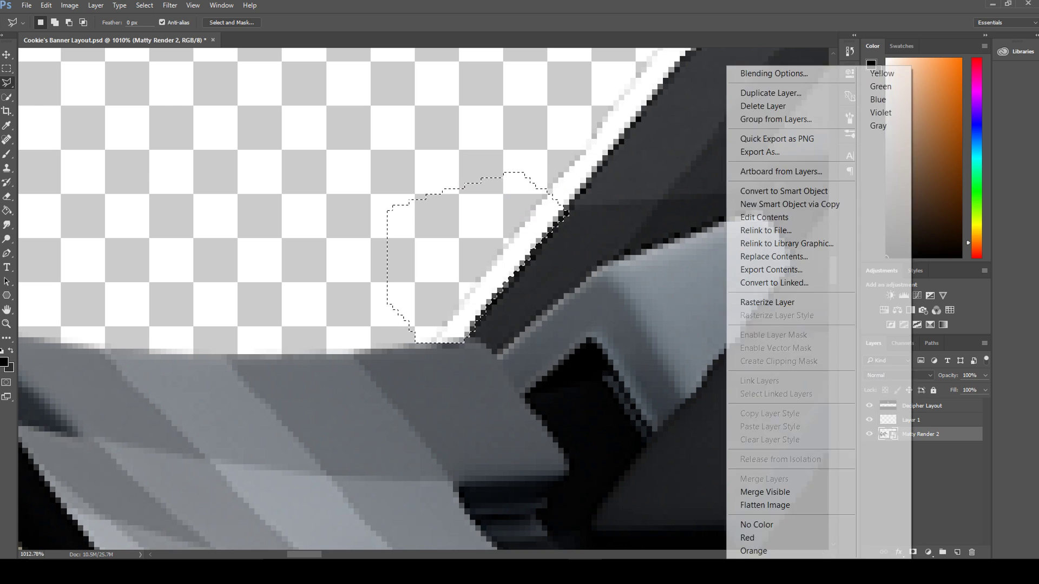
pyautogui.click(767, 303)
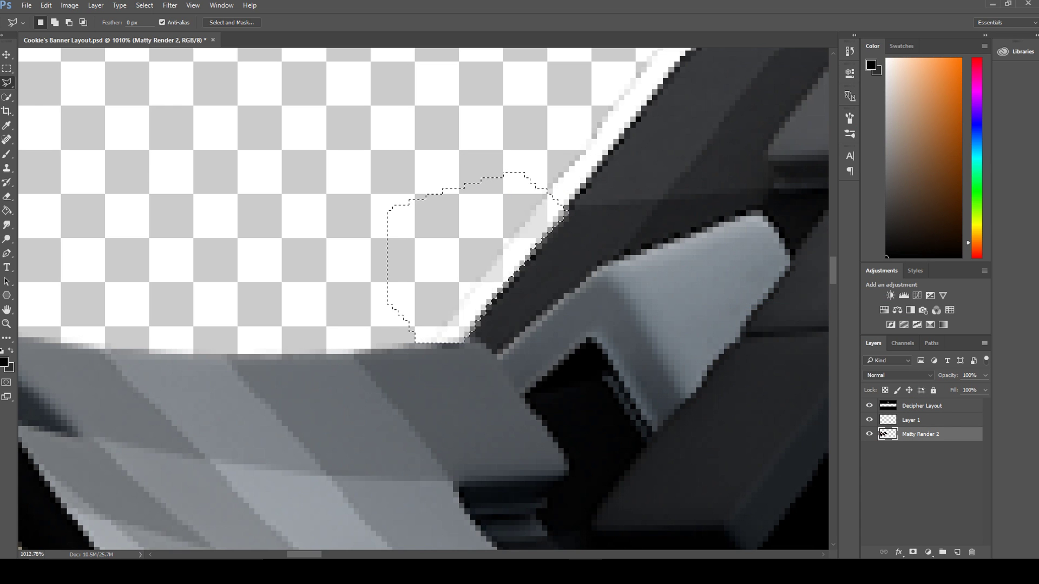
pyautogui.press('Delete')
pyautogui.rightClick(482, 234)
pyautogui.click(518, 242)
pyautogui.keyDown('alt'); pyautogui.scroll(-10, 533, 248); pyautogui.keyUp('alt')
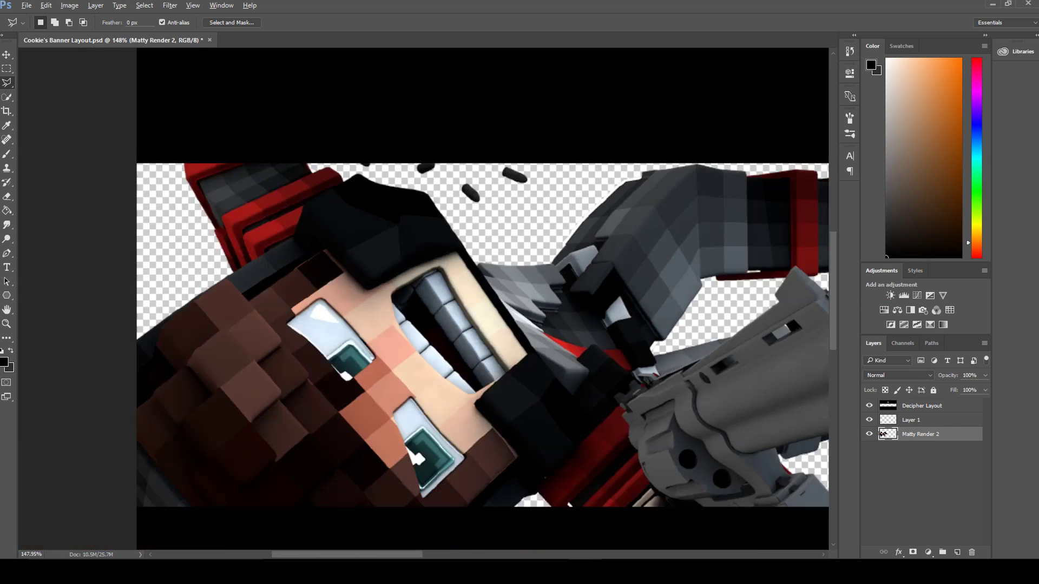
pyautogui.press('v')
pyautogui.hotkey('ctrl', '0')
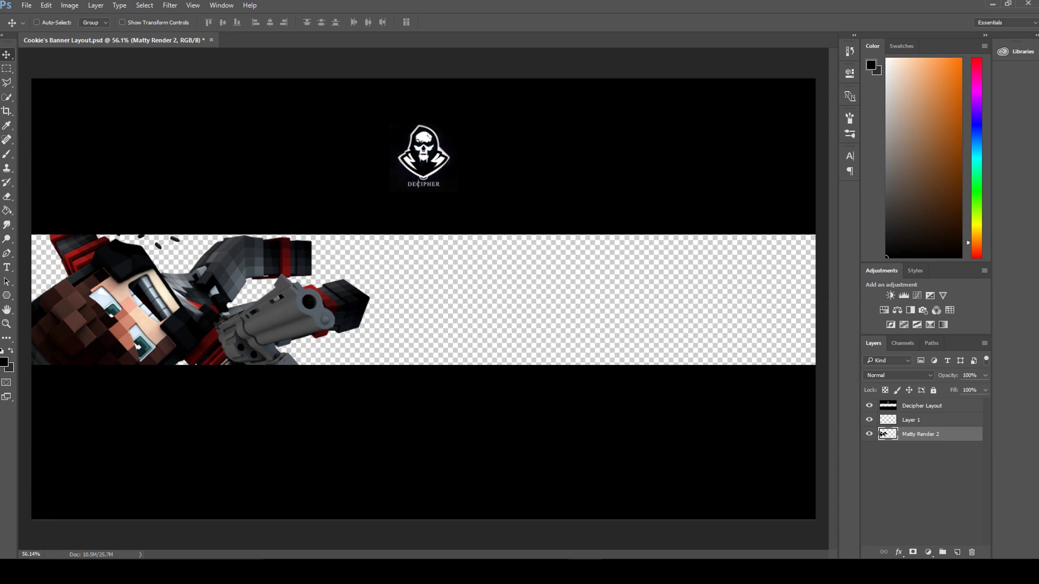